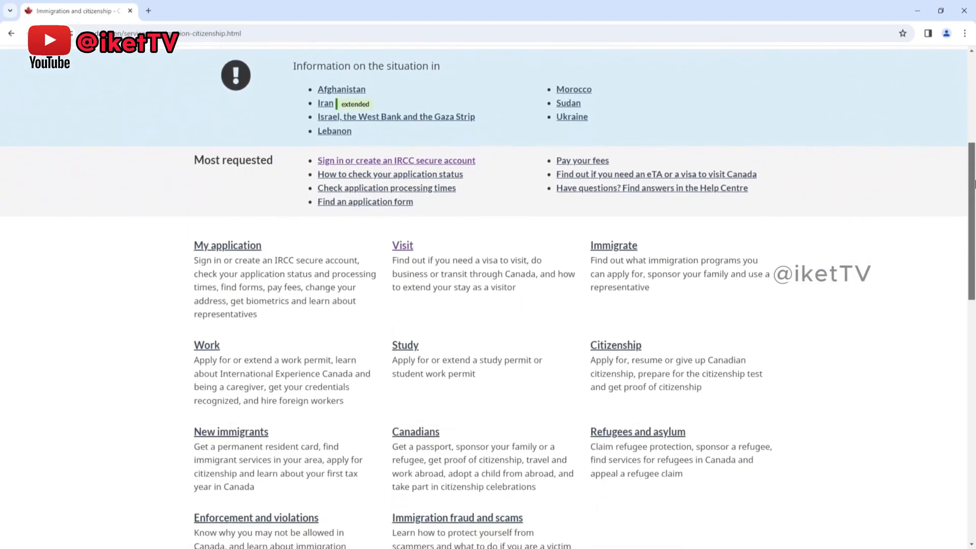
Step: Go to the Visit section of the immigration site and open "Apply for a visitor visa"
left_click_drag(975, 184, 972, 208)
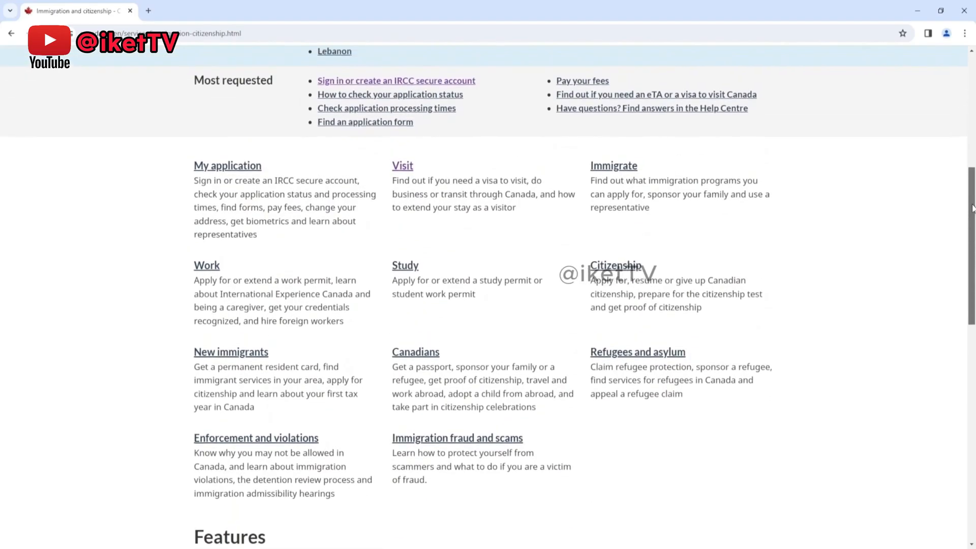
left_click(403, 166)
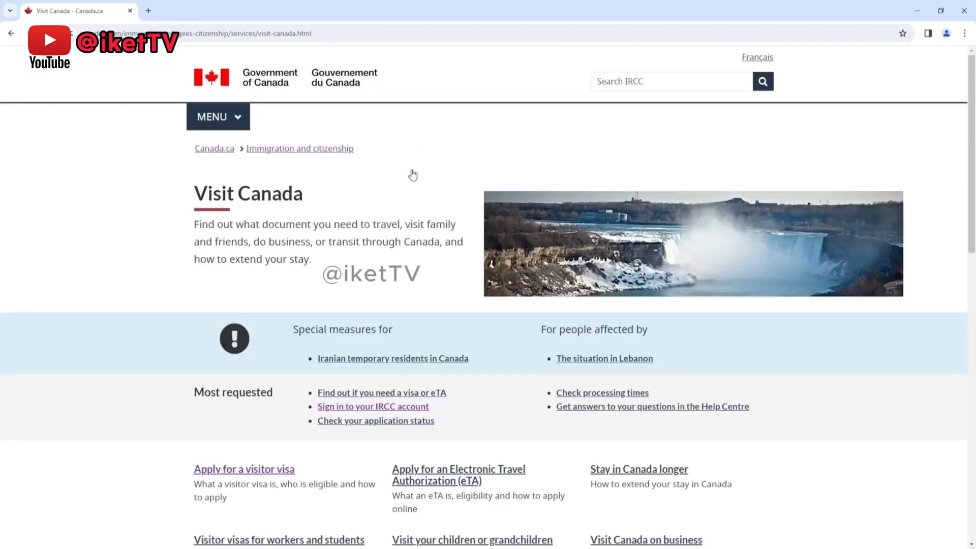
left_click_drag(972, 137, 972, 192)
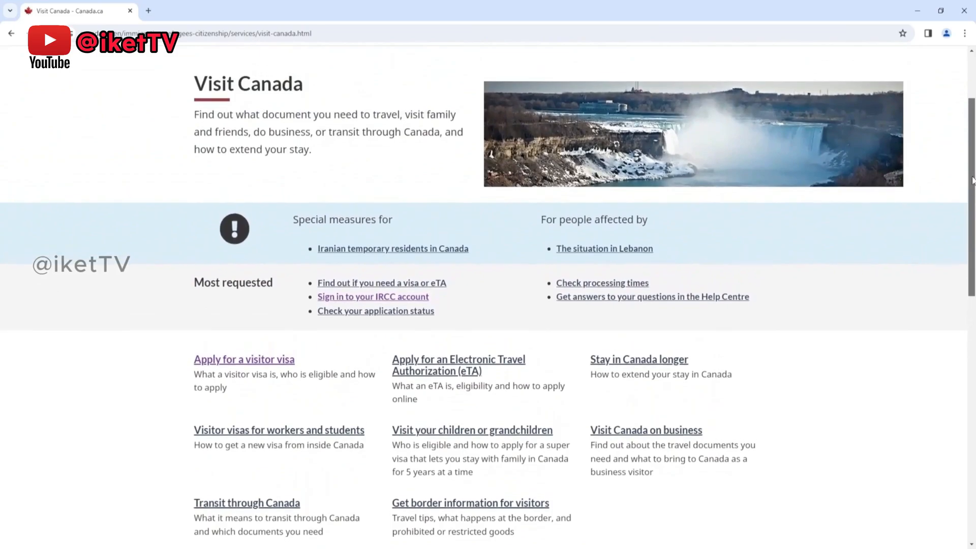
scroll(943, 212, "up", 3)
scroll(944, 214, "down", 4)
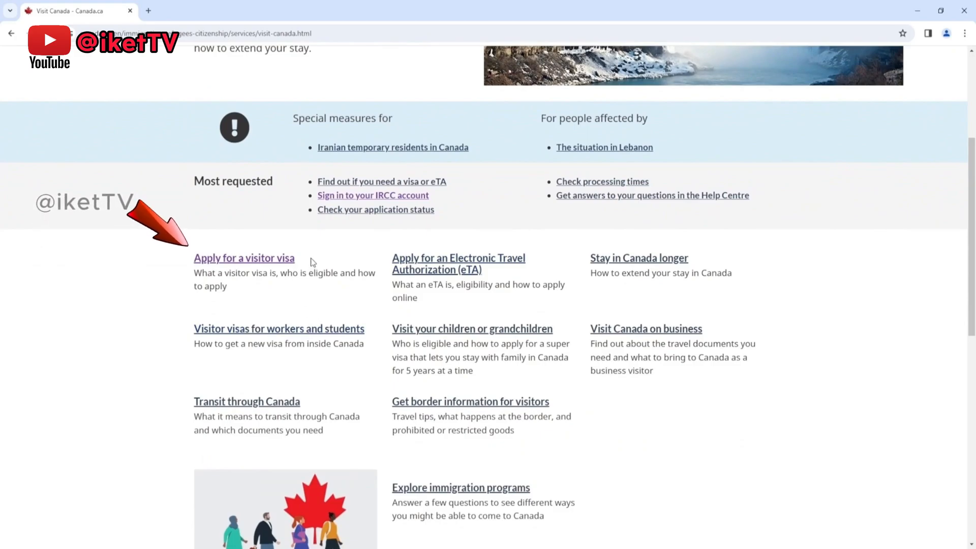
left_click(285, 259)
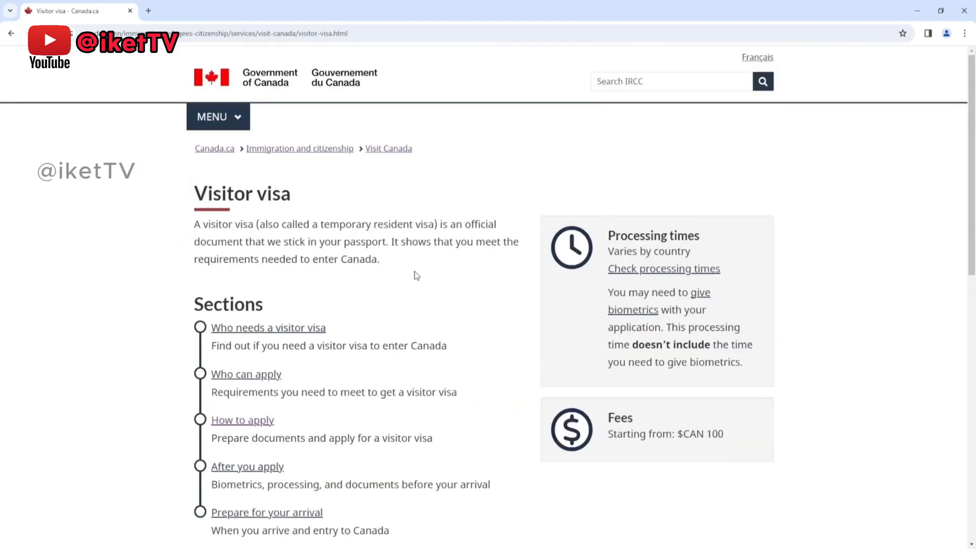
Step: Open the visitor visa "How to apply" section and look over the listed reasons for applying
scroll(921, 218, "down", 2)
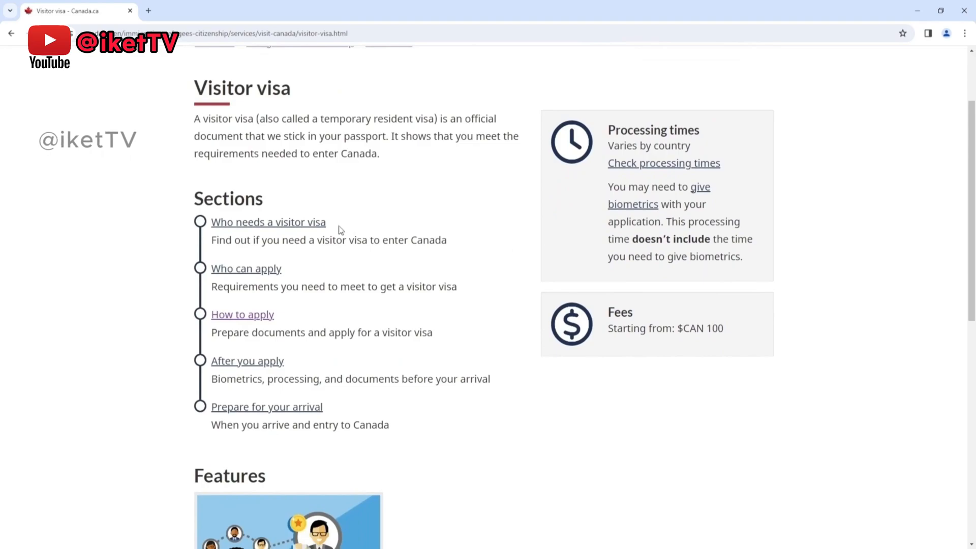
left_click(263, 319)
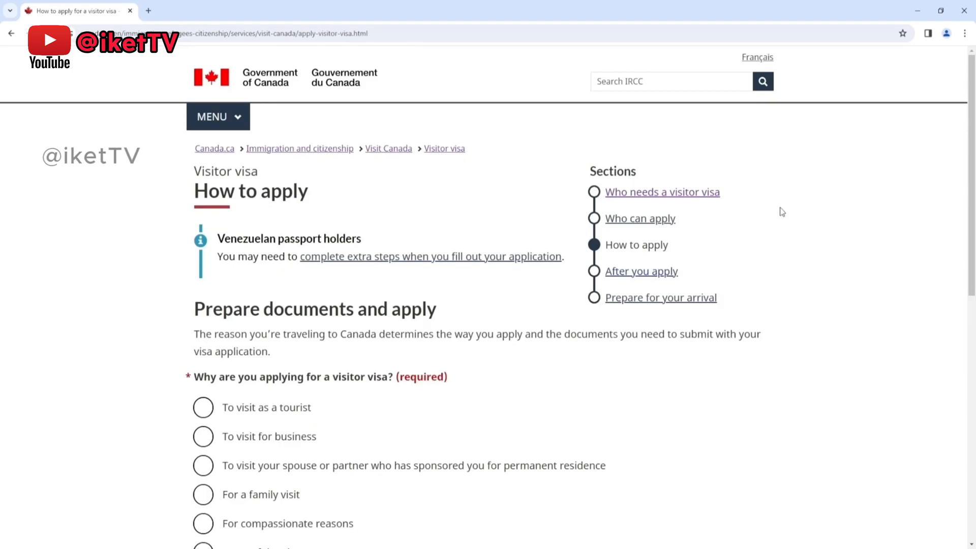
scroll(791, 207, "down", 2)
scroll(792, 206, "up", 2)
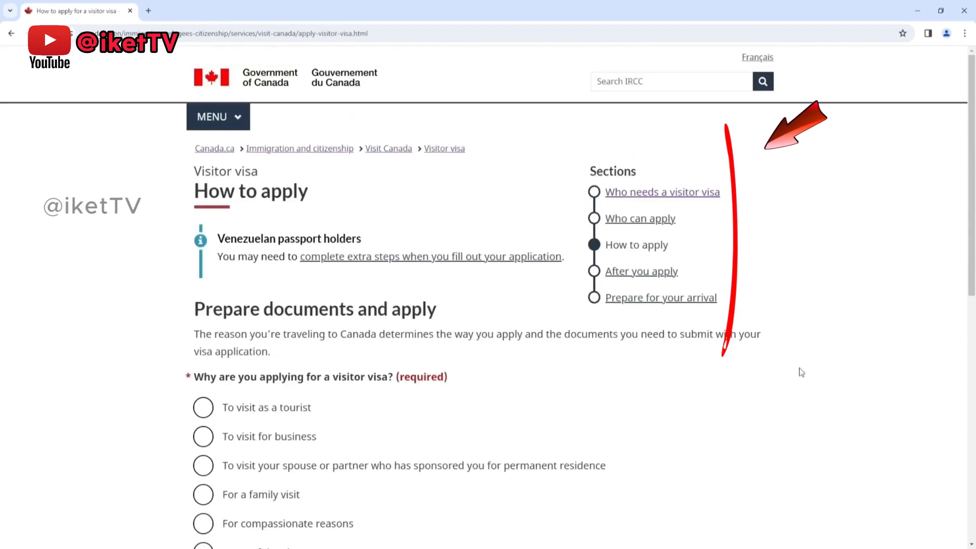
scroll(762, 376, "down", 2)
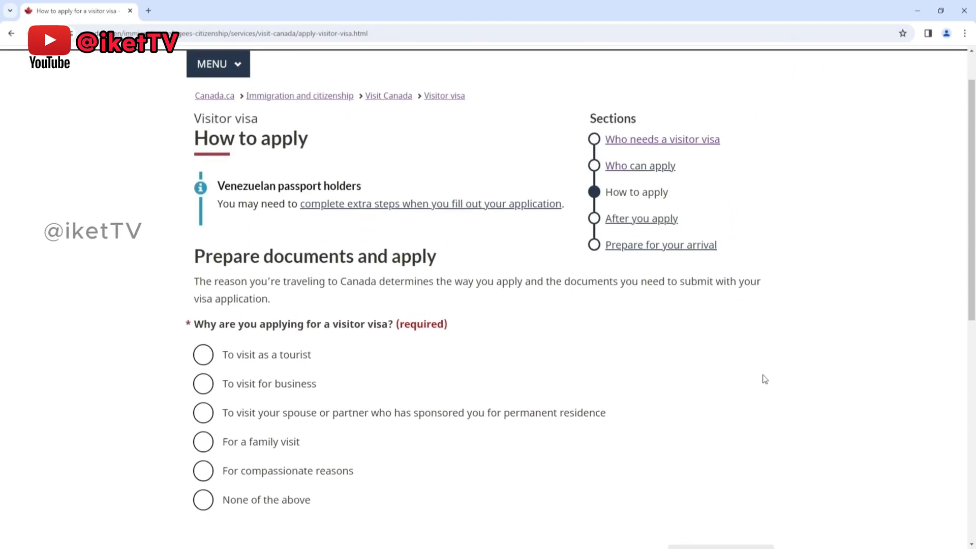
scroll(764, 379, "down", 1)
scroll(765, 379, "up", 2)
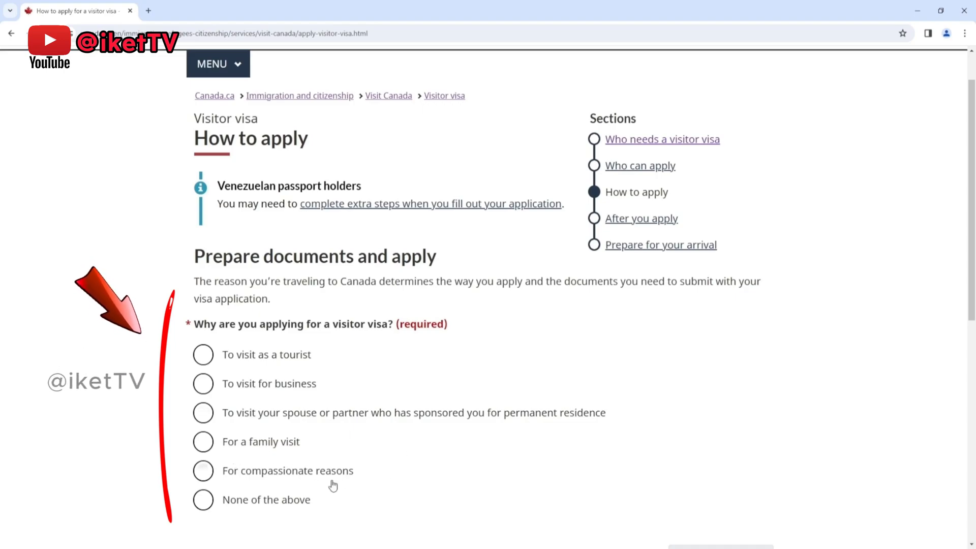
Step: Choose "To visit as a tourist" as the reason for applying for the visitor visa and continue to the document list
left_click(305, 356)
scroll(346, 348, "down", 1)
scroll(371, 352, "down", 1)
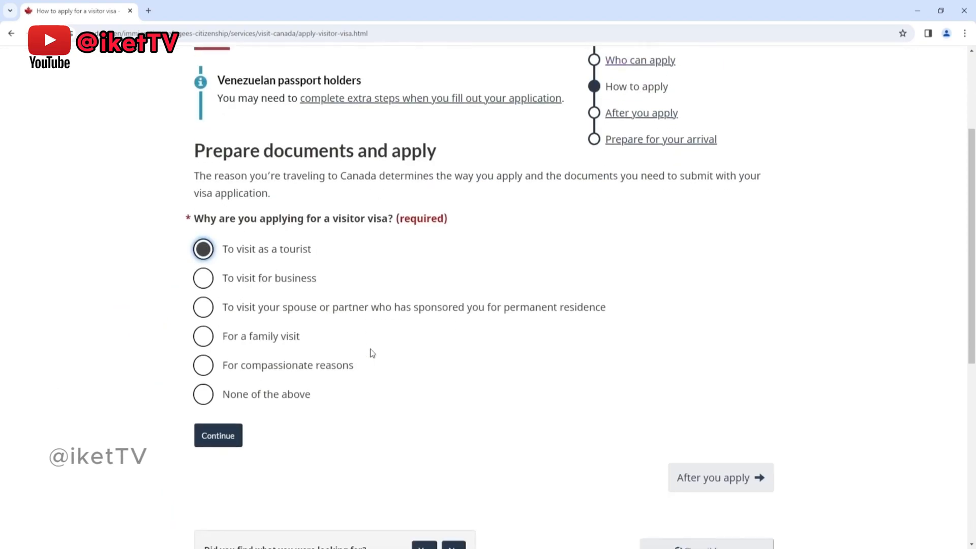
left_click(205, 440)
Step: Review the tourist document list under "Gather documents", highlighting the identity document, passports and the heading for documents that are not accepted
scroll(166, 389, "down", 6)
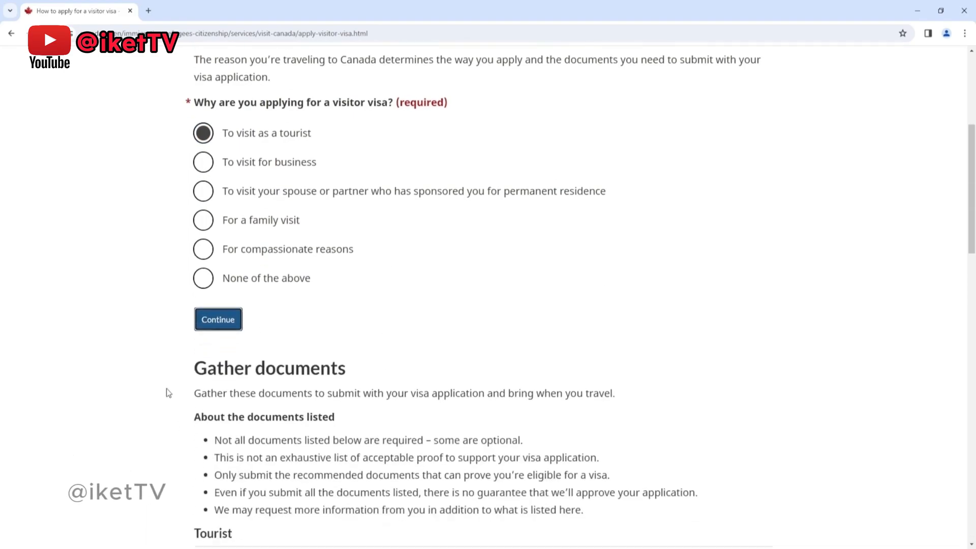
left_click_drag(196, 168, 351, 172)
left_click(94, 313)
scroll(153, 279, "down", 2)
left_click_drag(234, 229, 222, 328)
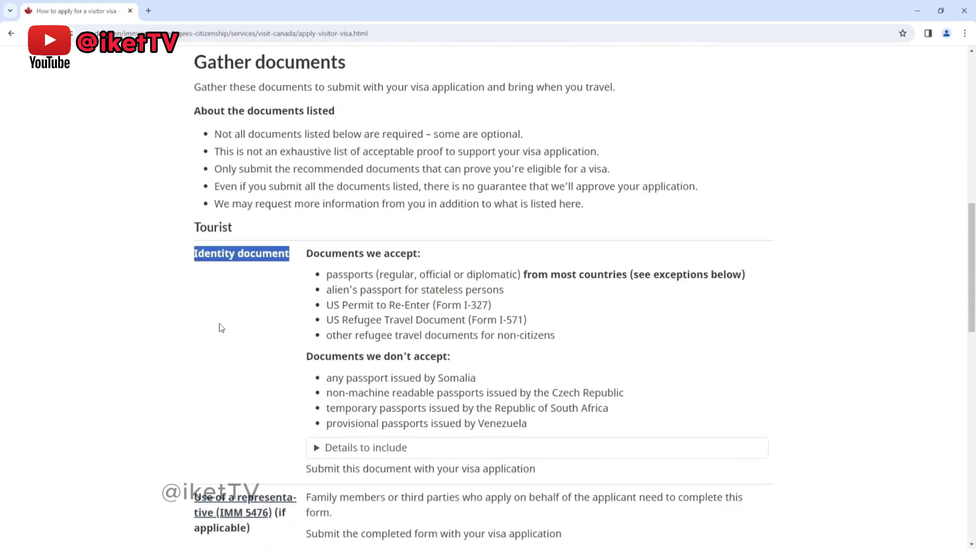
scroll(221, 326, "down", 1)
left_click_drag(326, 221, 373, 222)
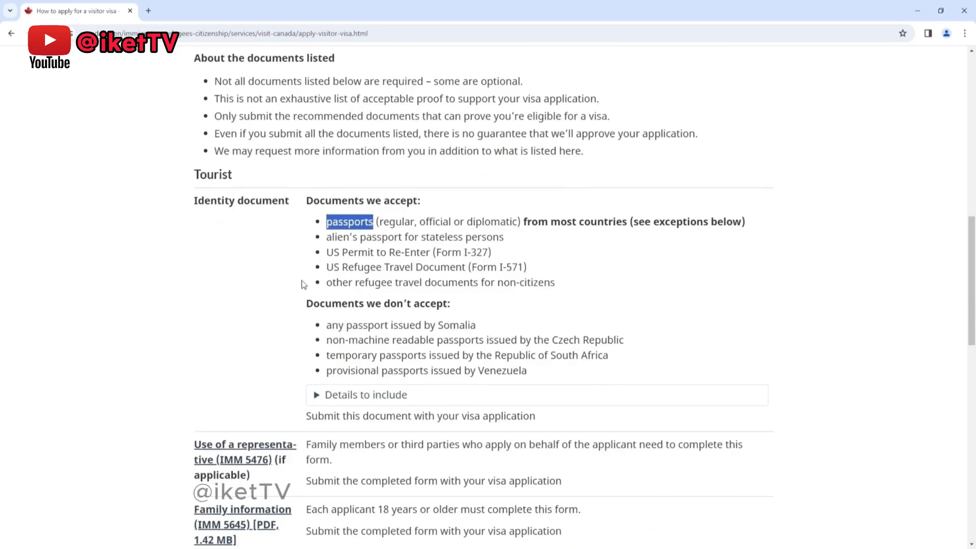
left_click(269, 294)
scroll(269, 297, "down", 2)
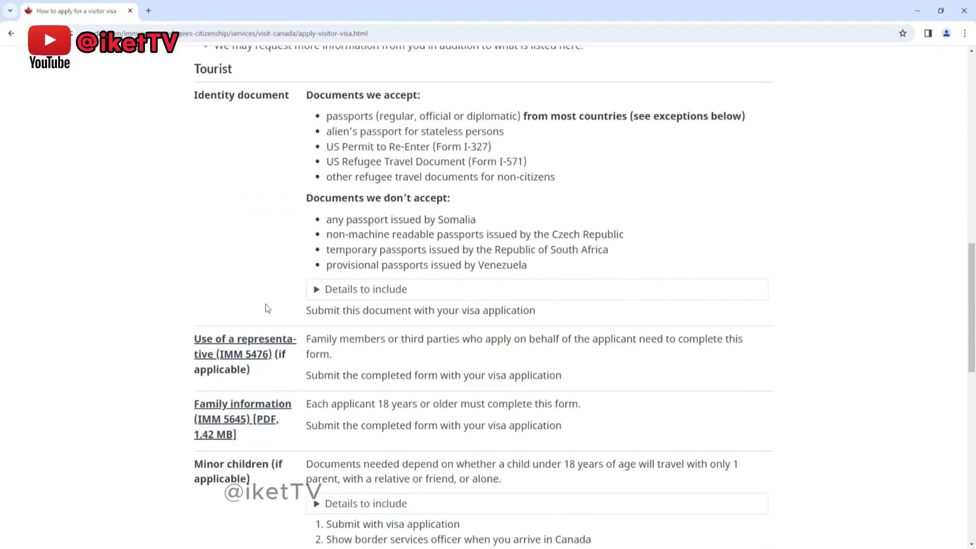
left_click_drag(305, 198, 449, 206)
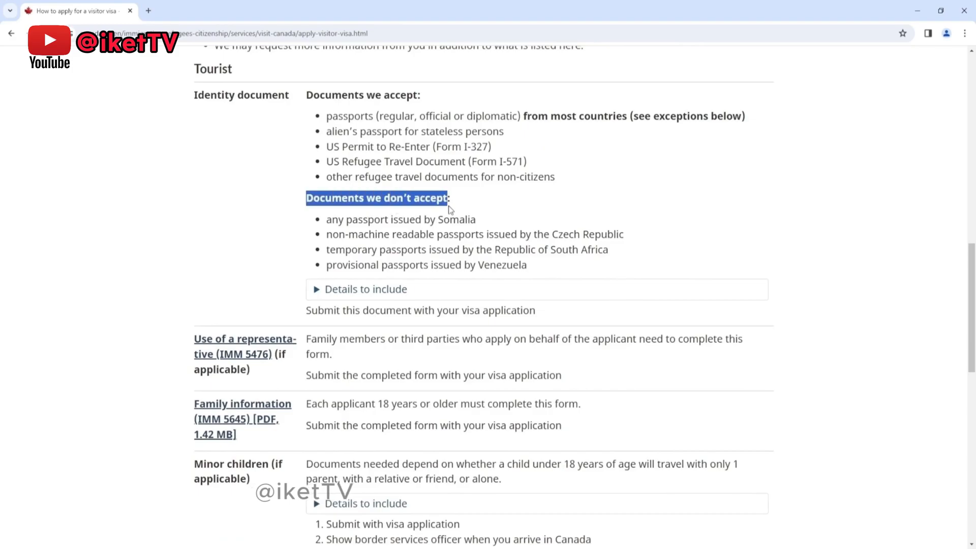
Step: Review the representative (IMM 5476), family information (IMM 5645) and minor children entries, highlighting each entry's name
left_click_drag(266, 376, 162, 344)
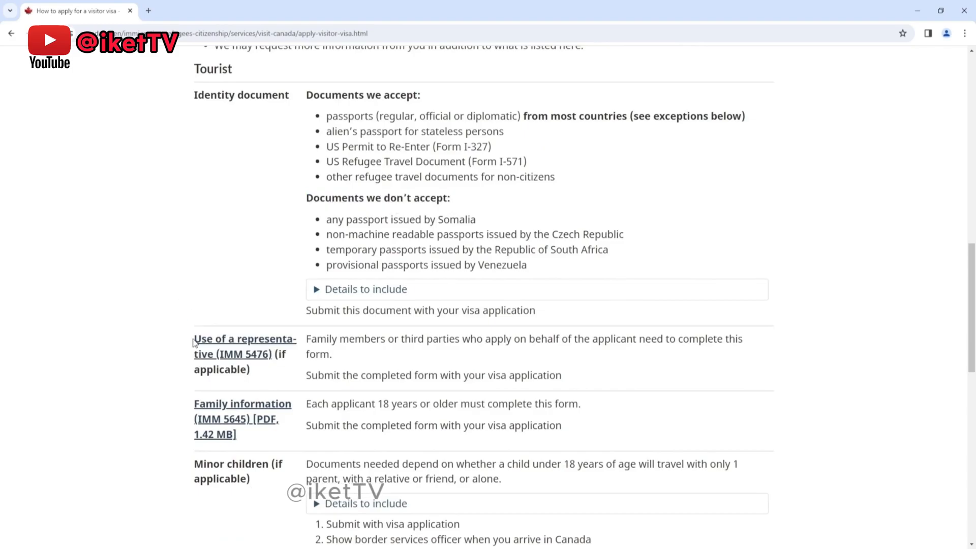
scroll(153, 349, "down", 1)
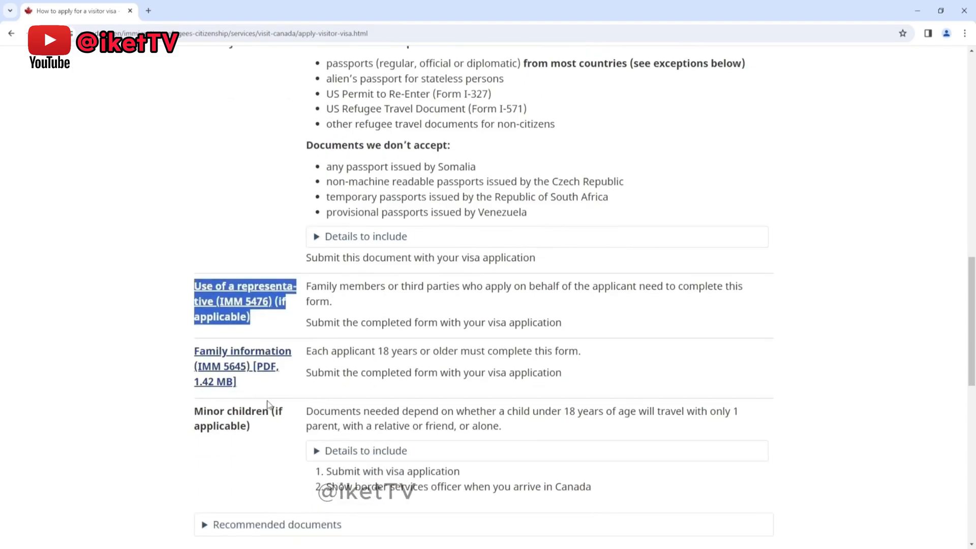
left_click_drag(253, 386, 168, 367)
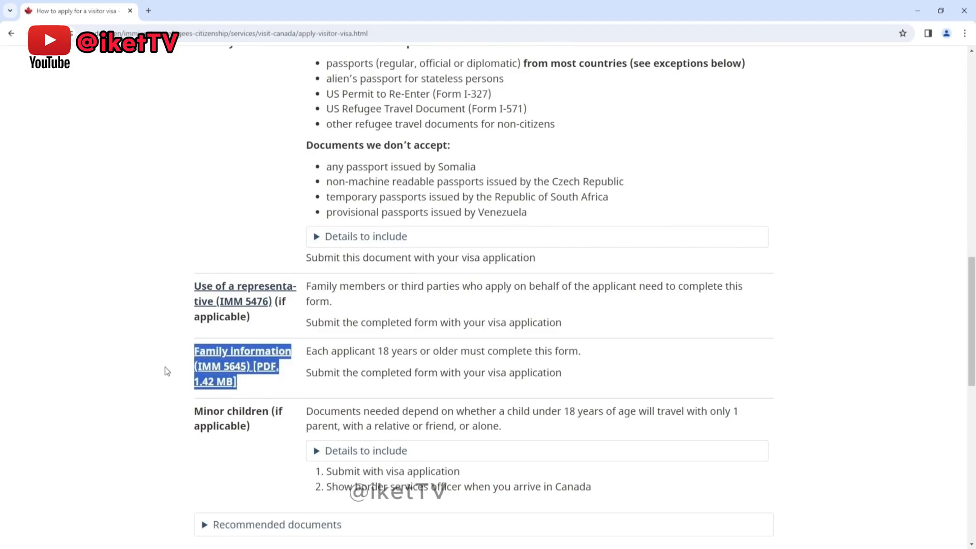
scroll(165, 367, "down", 1)
scroll(305, 332, "down", 1)
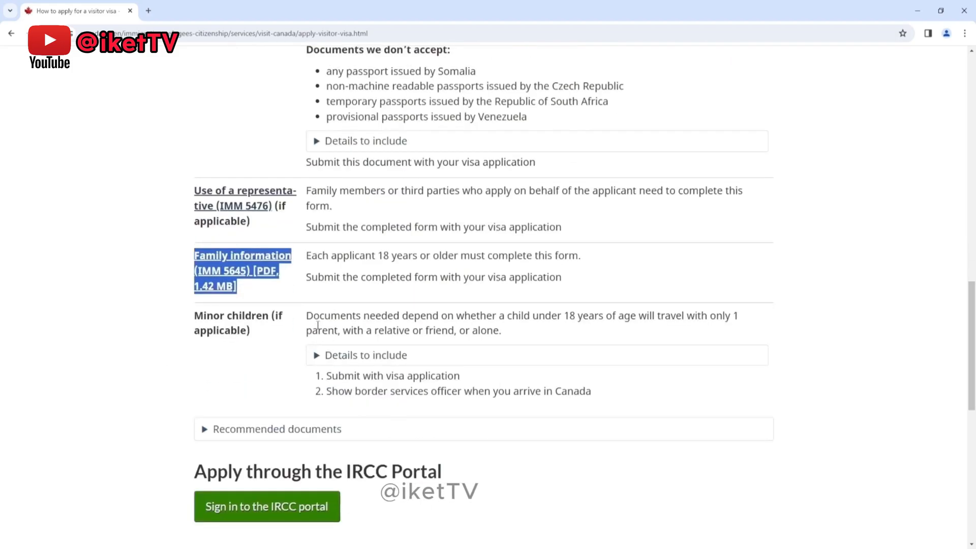
left_click_drag(256, 327, 194, 305)
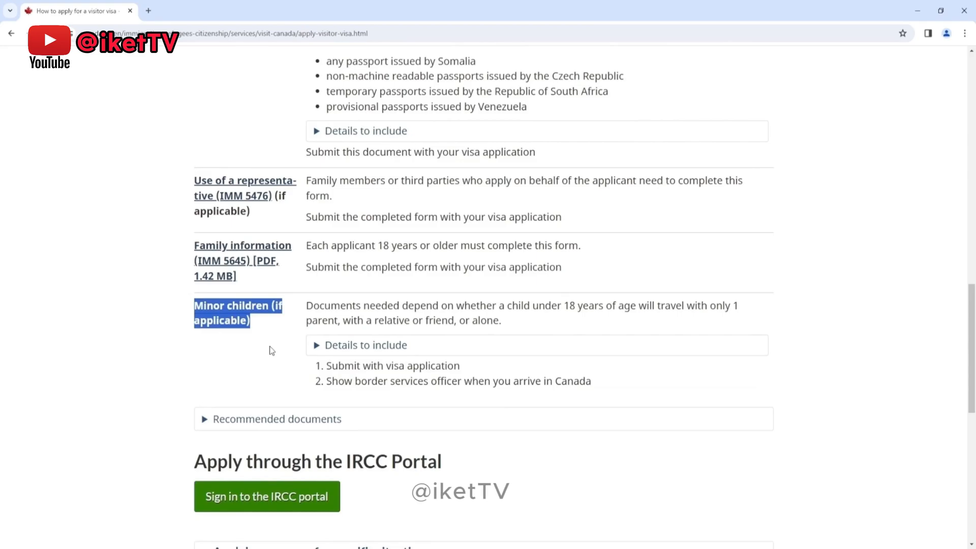
left_click(271, 351)
scroll(275, 355, "down", 1)
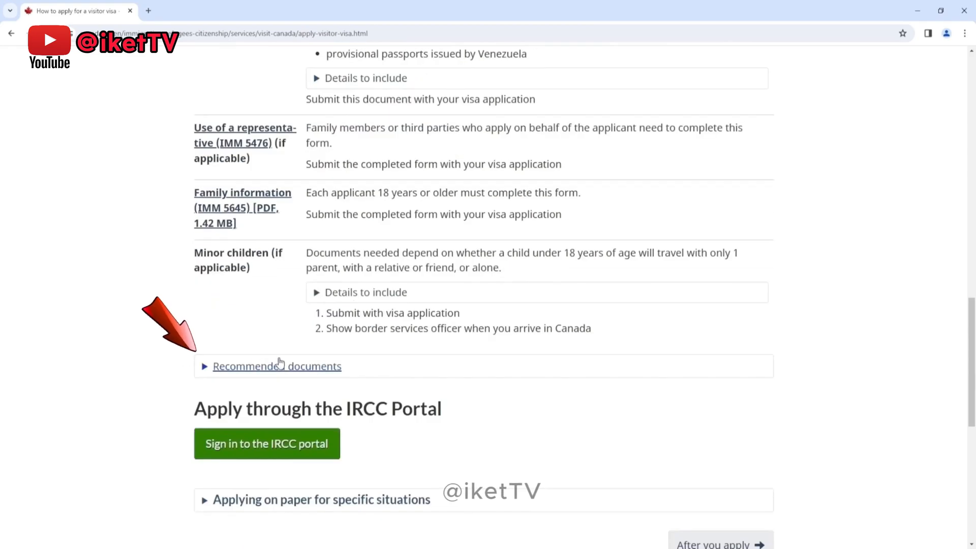
Step: Expand "Recommended documents" and read the travel history details to include, highlighting the acceptable proofs, then collapse those details
left_click(203, 367)
scroll(150, 324, "down", 2)
scroll(150, 324, "down", 1)
left_click_drag(276, 239, 207, 240)
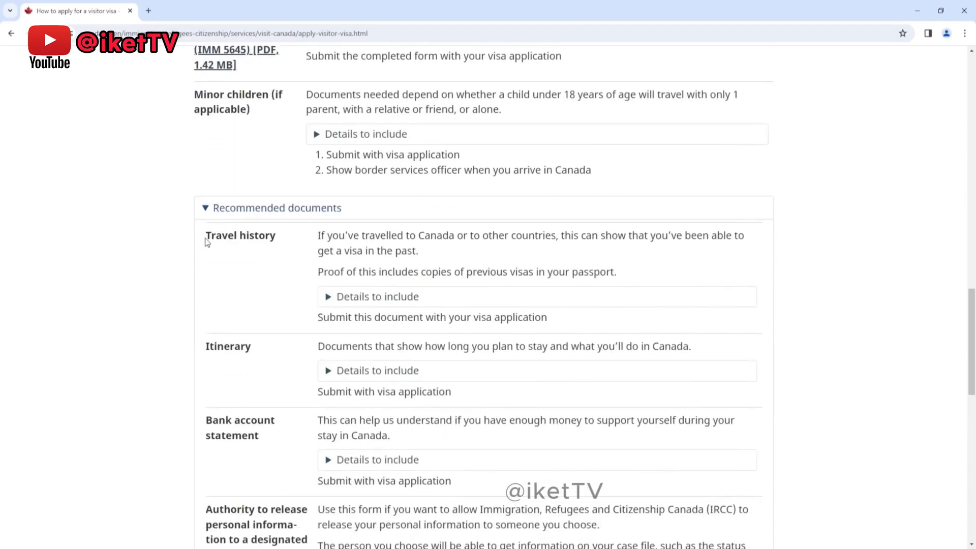
left_click(324, 297)
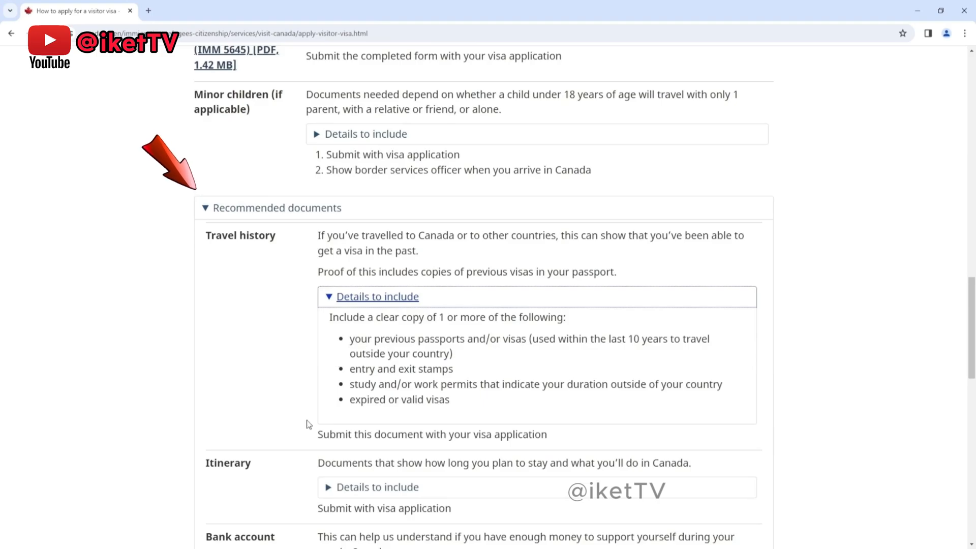
left_click_drag(330, 317, 566, 318)
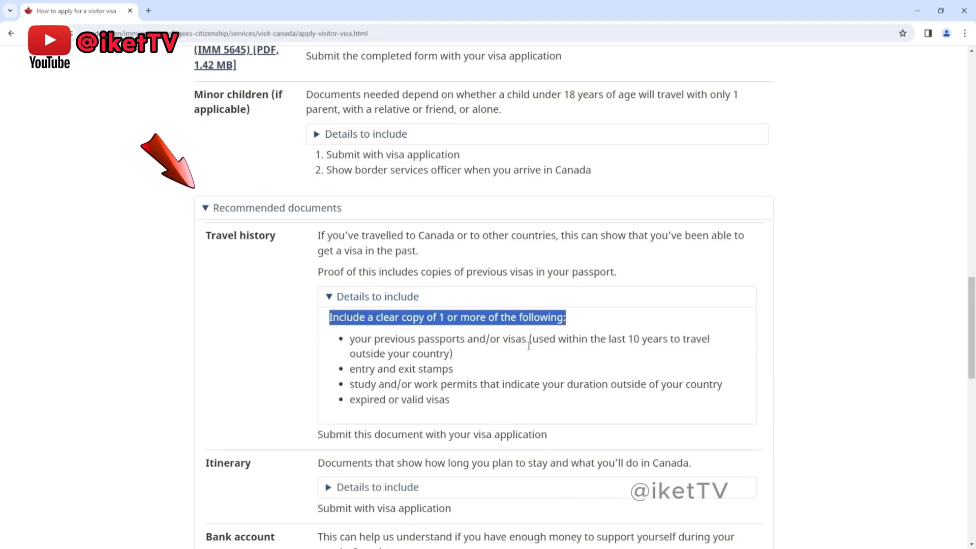
left_click_drag(351, 339, 526, 340)
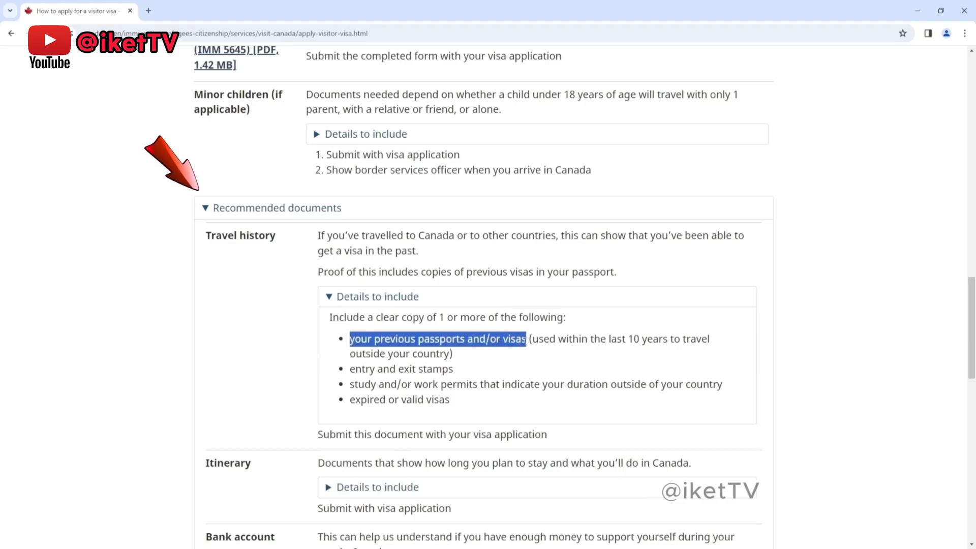
left_click_drag(350, 369, 452, 370)
left_click_drag(350, 385, 449, 399)
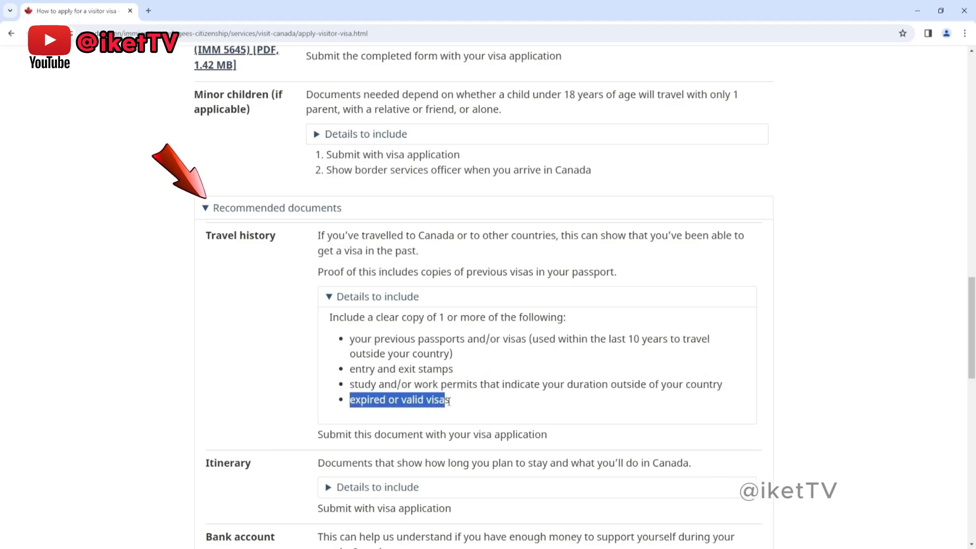
left_click(345, 296)
Step: Expand the itinerary details, highlight flight details, hotel reservations and event registration while reading, and collapse them again
scroll(275, 302, "down", 2)
left_click_drag(253, 242, 207, 241)
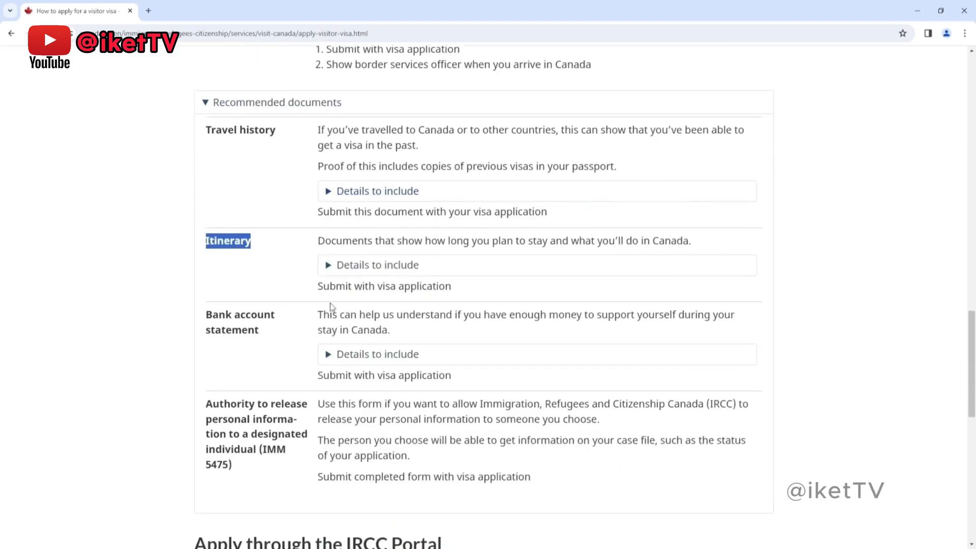
left_click(330, 270)
left_click_drag(409, 308, 353, 307)
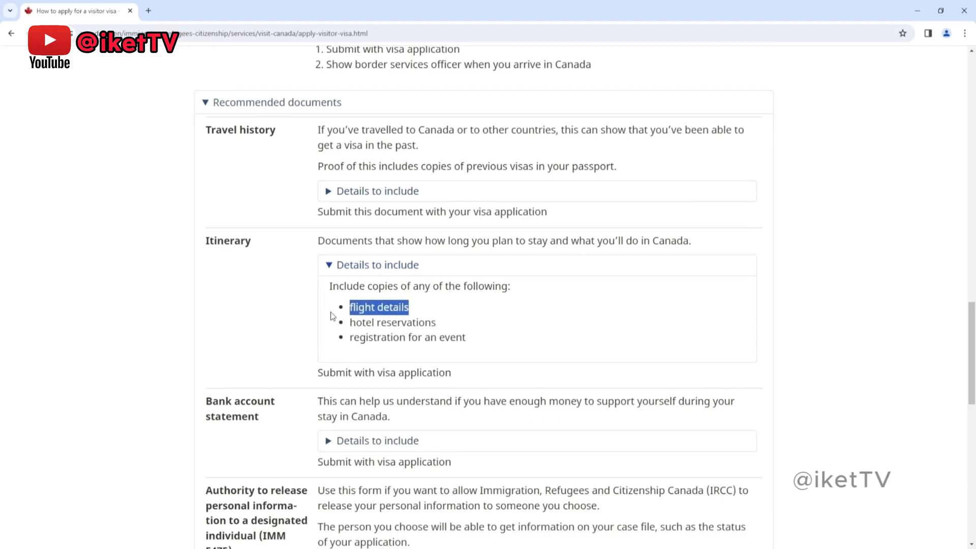
left_click_drag(435, 323, 347, 326)
left_click_drag(466, 338, 350, 338)
left_click(330, 265)
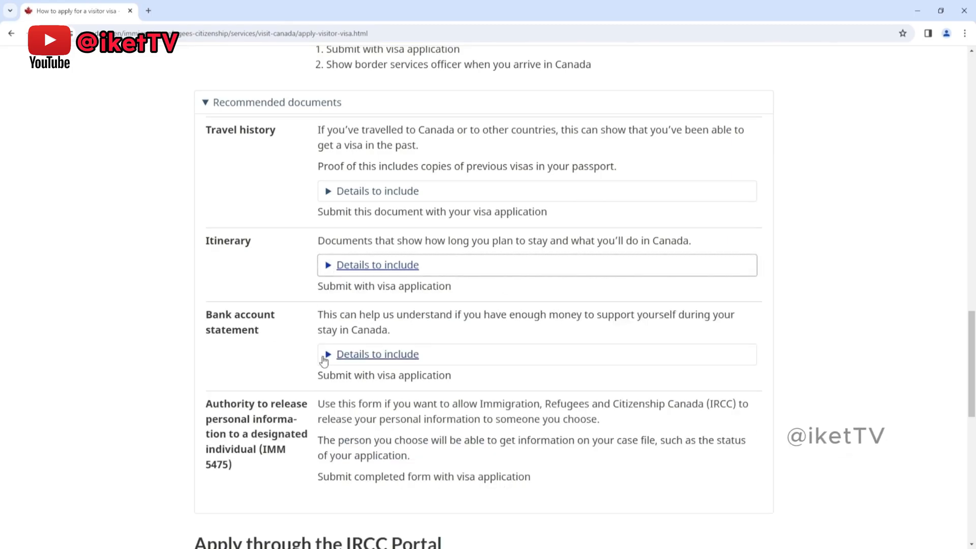
Step: Read the bank account statement details to include, and highlight the authority to release personal information (IMM 5475) entry
left_click(324, 362)
scroll(325, 356, "down", 1)
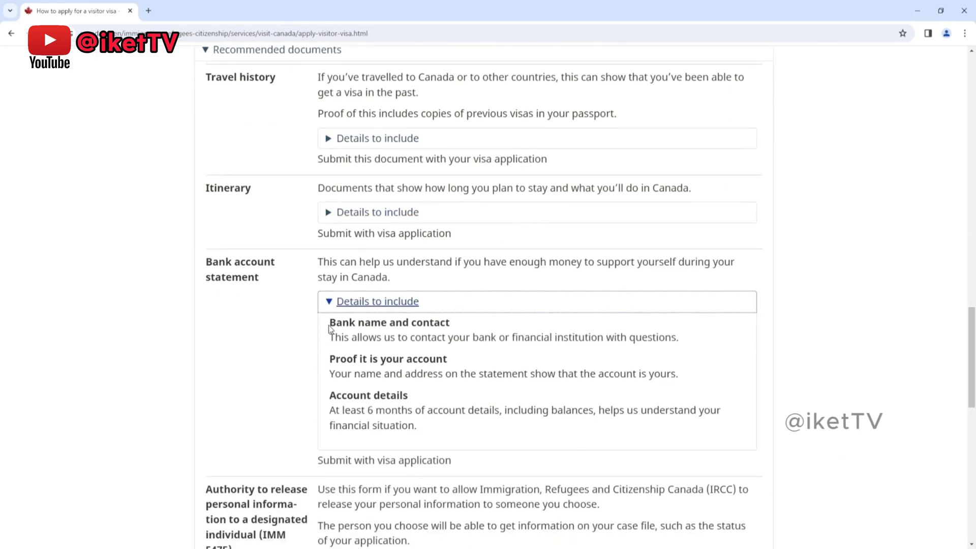
left_click_drag(330, 326, 450, 323)
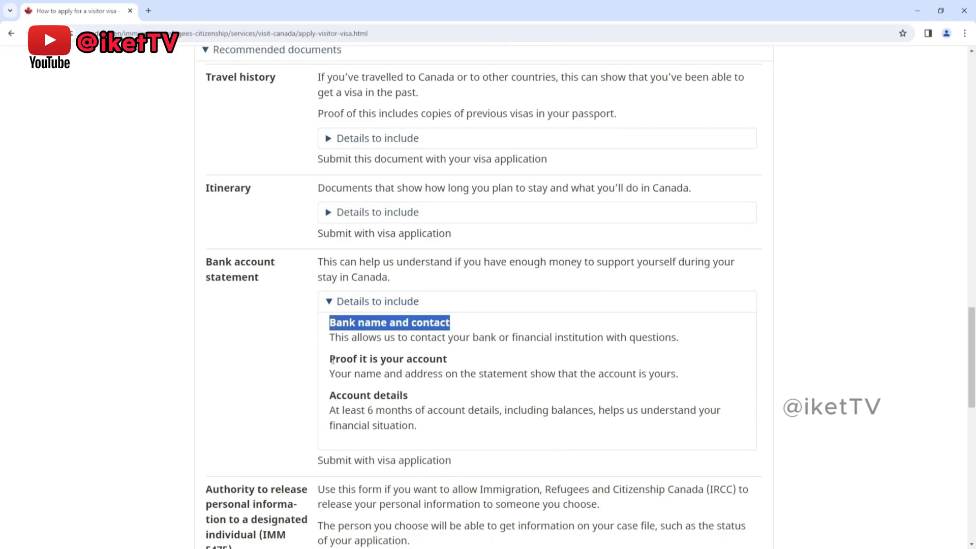
left_click_drag(333, 361, 444, 361)
left_click_drag(331, 399, 405, 396)
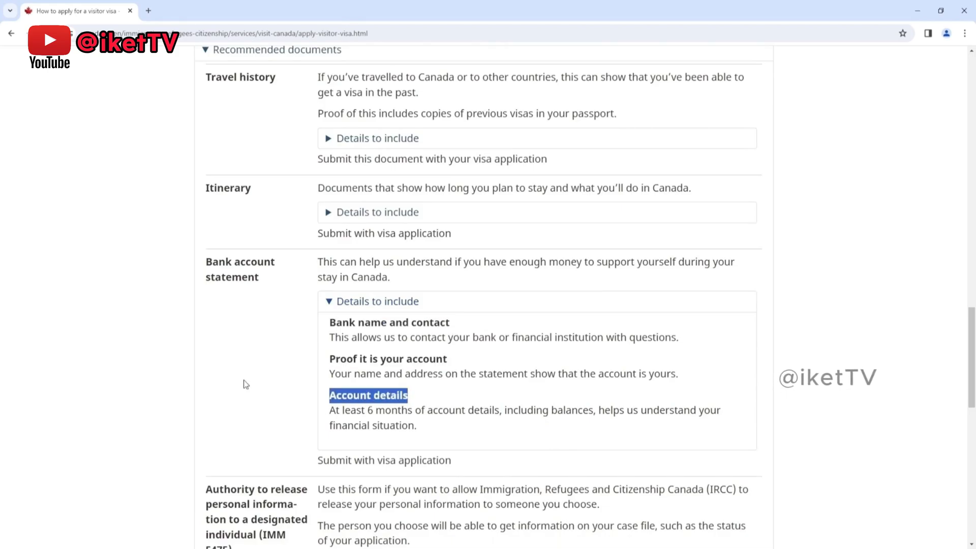
left_click(334, 302)
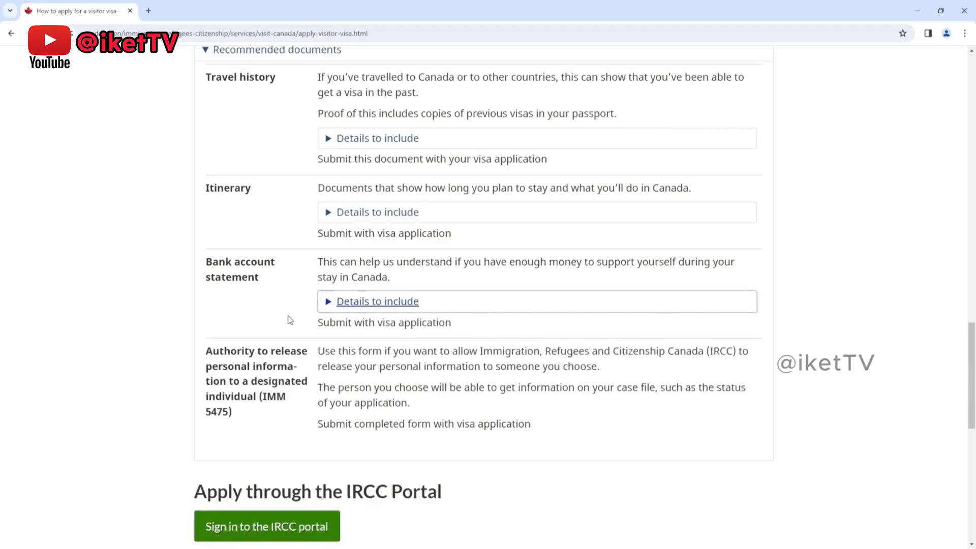
scroll(288, 305, "down", 1)
left_click_drag(243, 378, 210, 291)
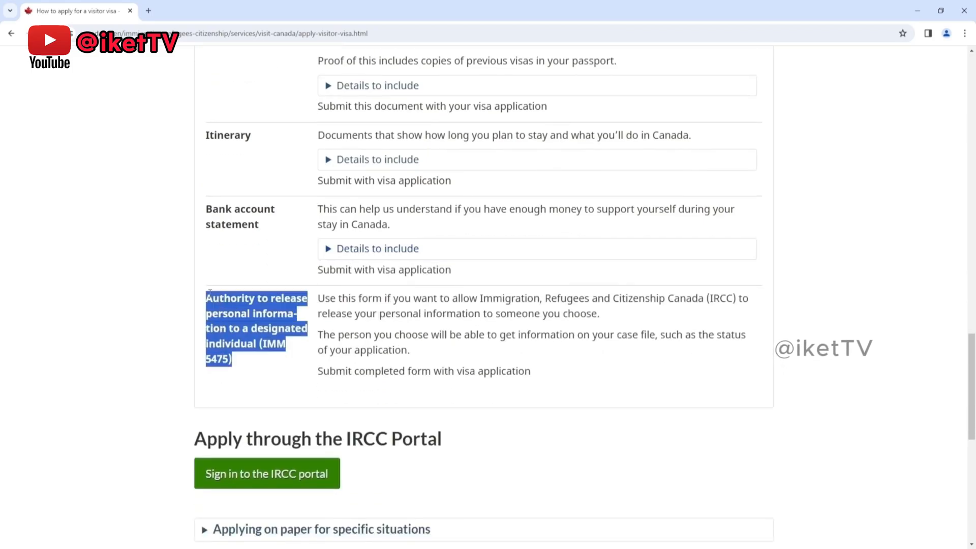
Step: Find the "Apply through the IRCC Portal" section, highlight its heading, and open the page for signing in to the portal
left_click(270, 385)
scroll(164, 383, "down", 2)
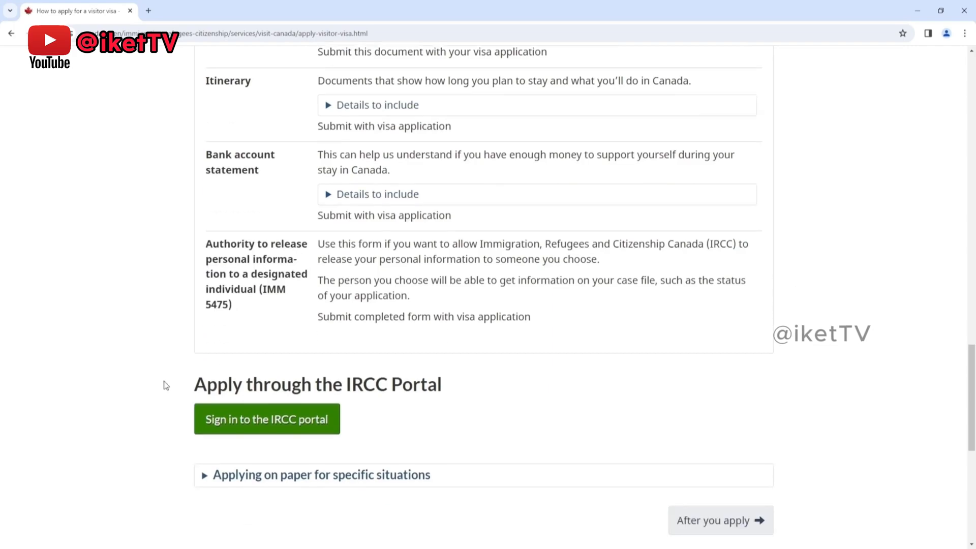
left_click_drag(194, 333, 447, 348)
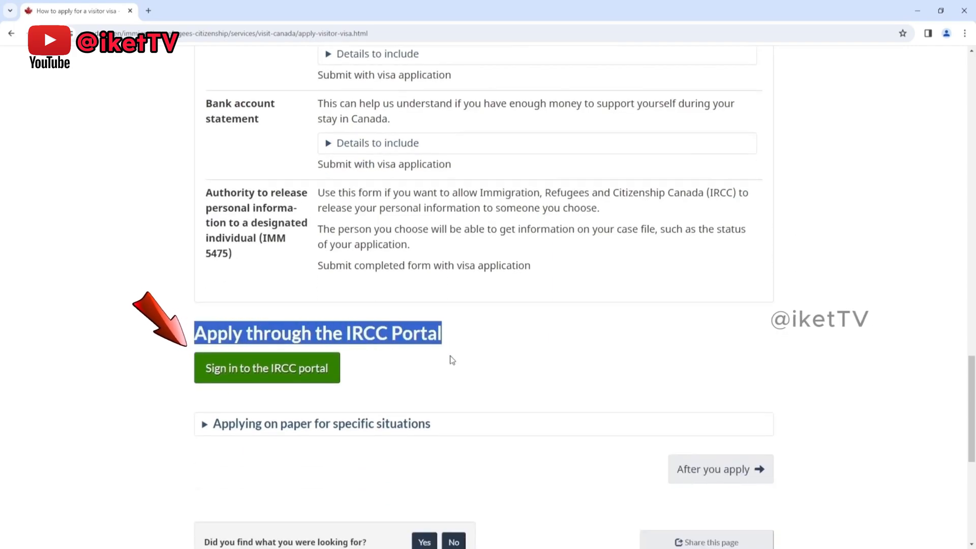
left_click(453, 337)
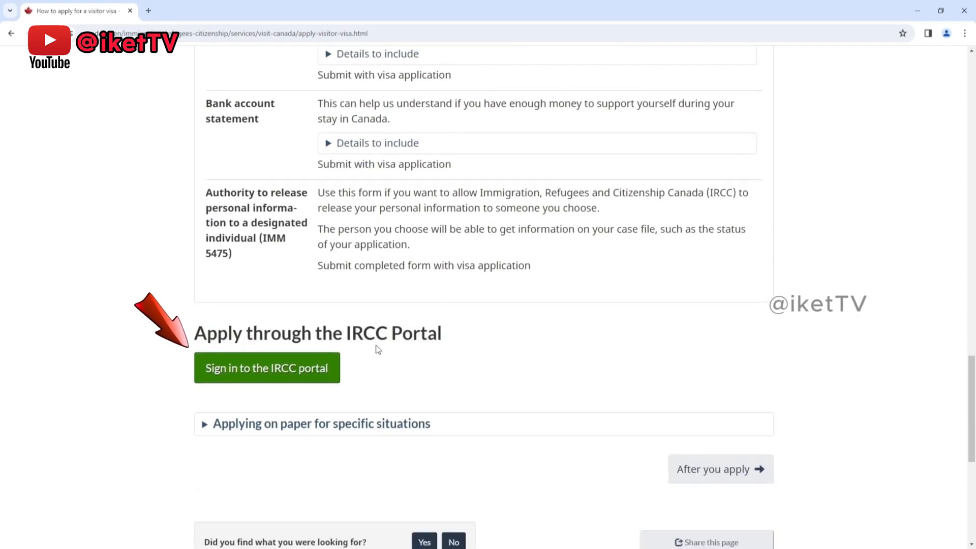
left_click(250, 383)
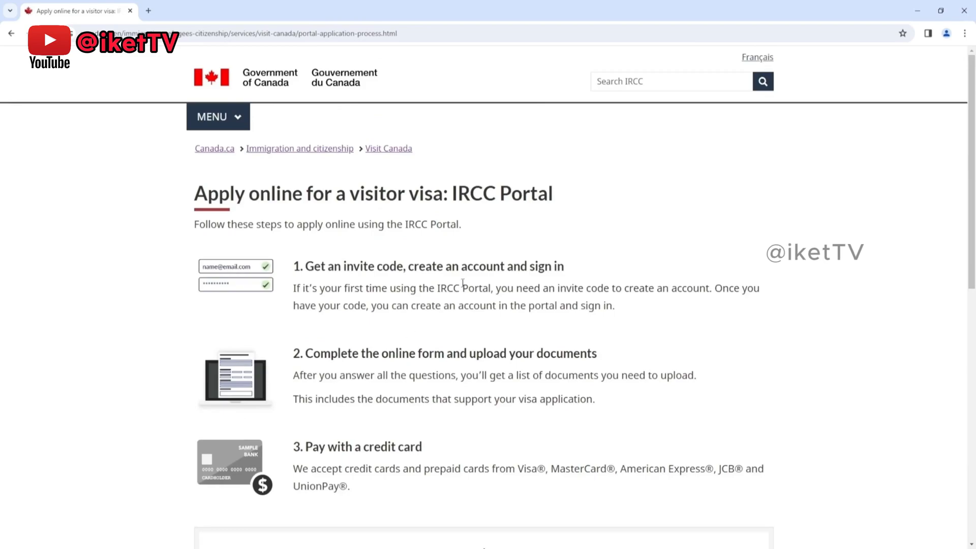
Step: Read the steps for applying online through the IRCC Portal and open the invite code request page for creating an account
scroll(661, 264, "down", 1)
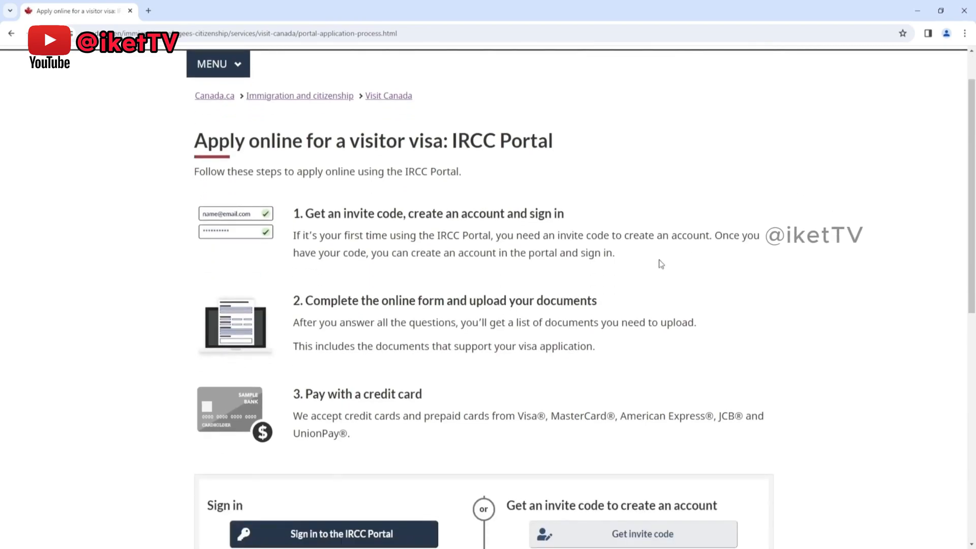
scroll(661, 264, "up", 1)
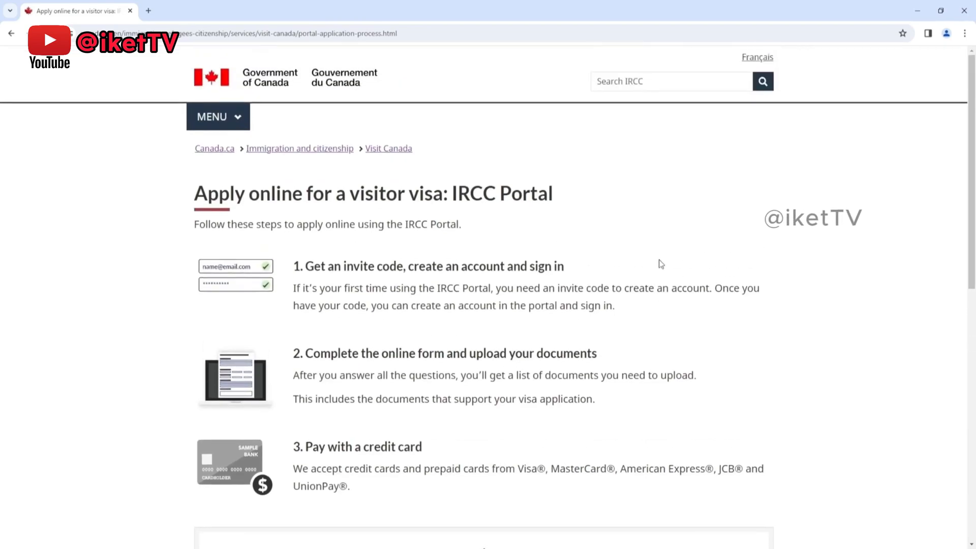
scroll(661, 263, "down", 1)
left_click_drag(192, 144, 542, 144)
left_click(542, 179)
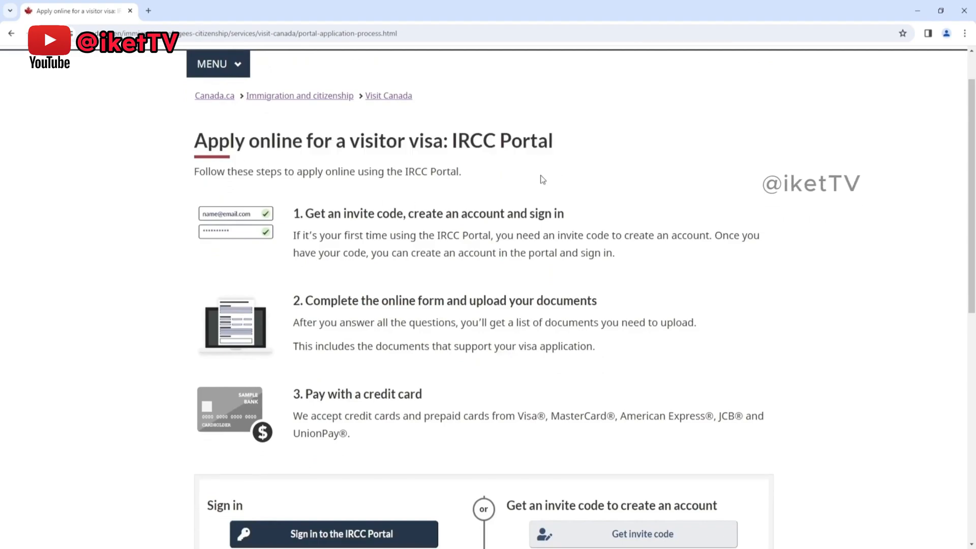
scroll(642, 212, "down", 1)
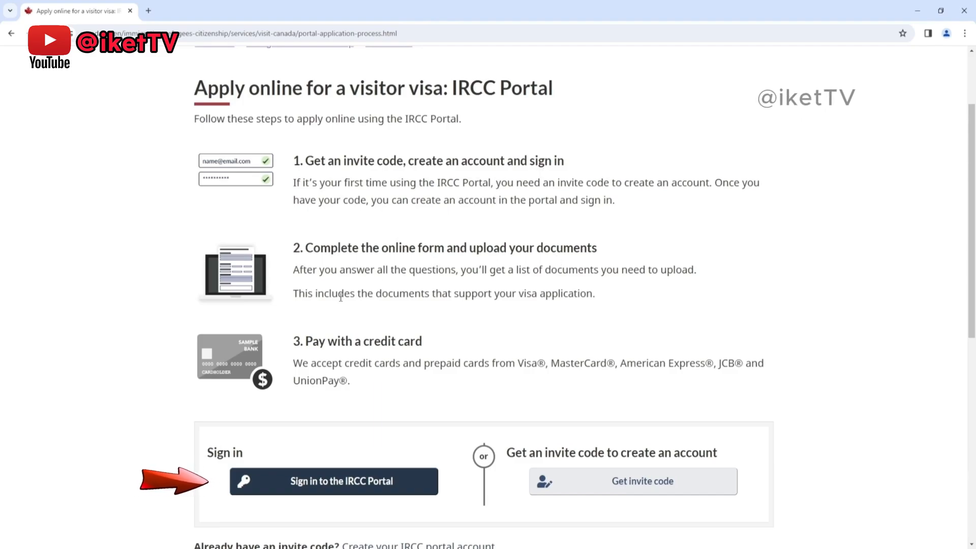
scroll(328, 248, "down", 1)
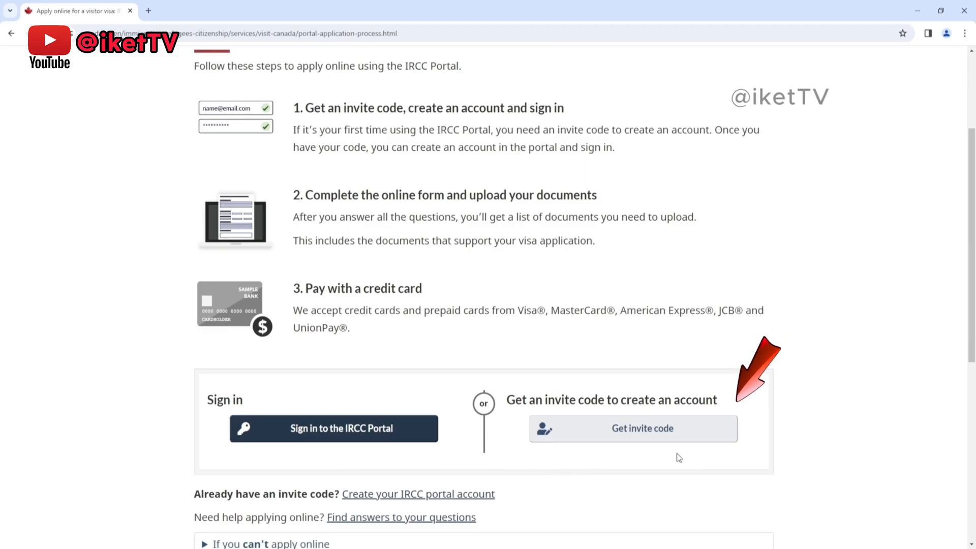
left_click(668, 430)
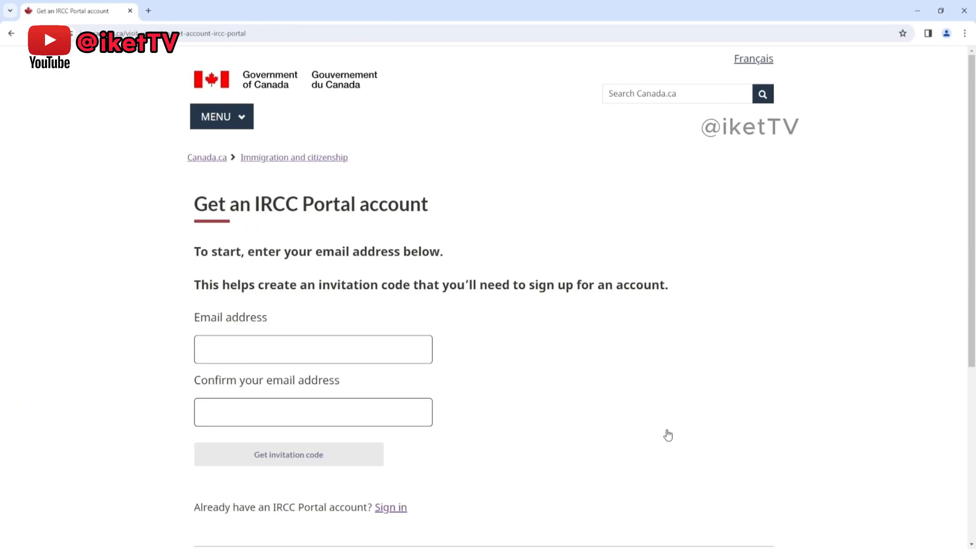
Step: Request an IRCC Portal invitation code using the applicant's email address, entered and confirmed, and copy the issued code
scroll(659, 357, "down", 1)
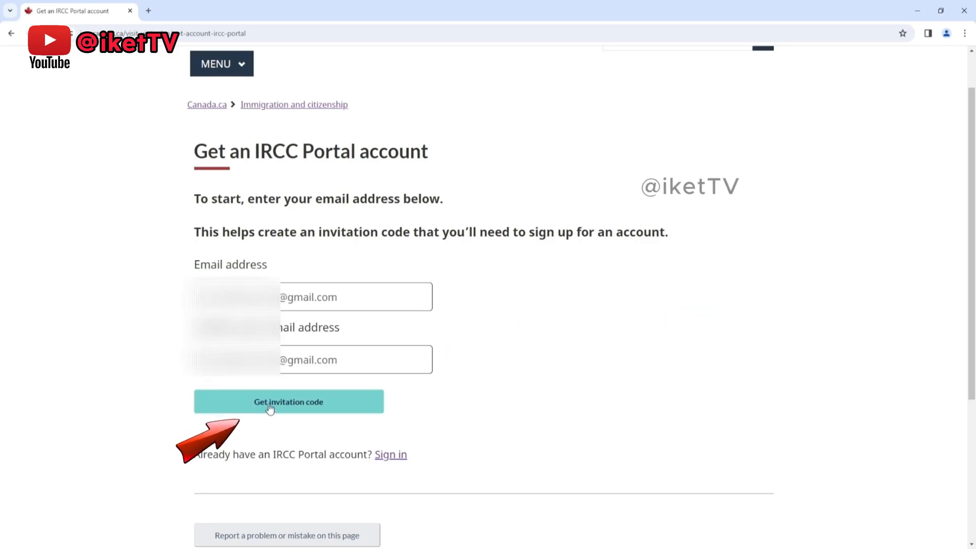
left_click(270, 407)
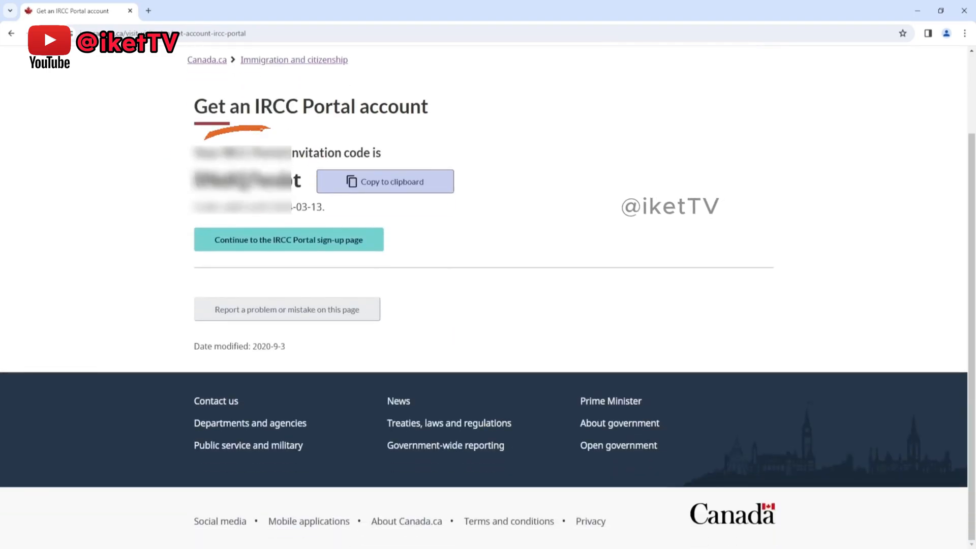
scroll(564, 250, "up", 2)
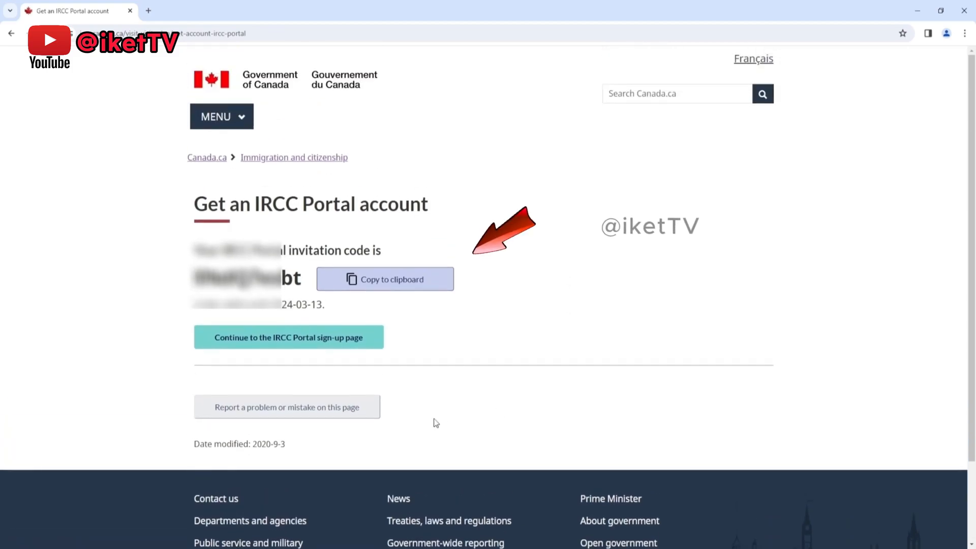
left_click(365, 285)
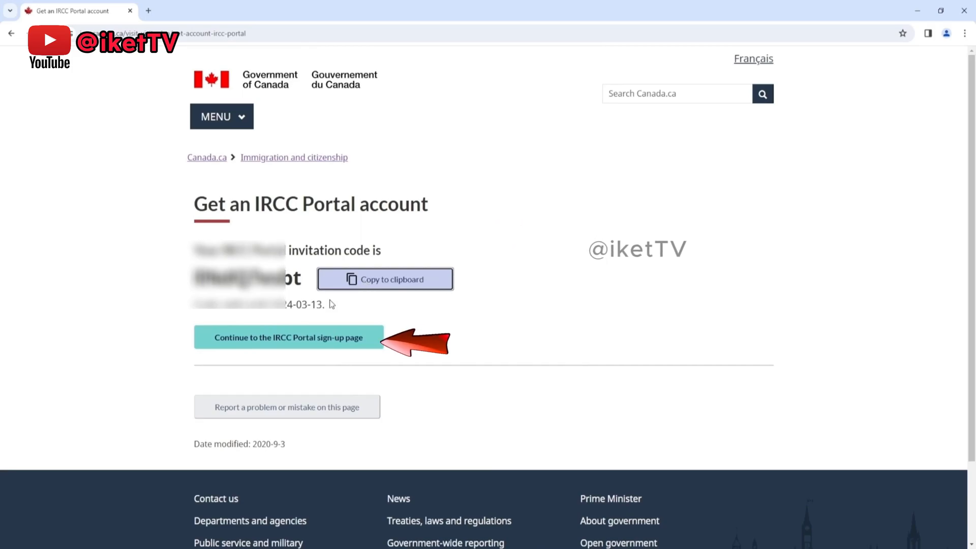
Step: Open the portal sign-up page and submit it with the applicant's names, telephone country "Other", dial code 92 and the telephone number
left_click(289, 340)
left_click(208, 226)
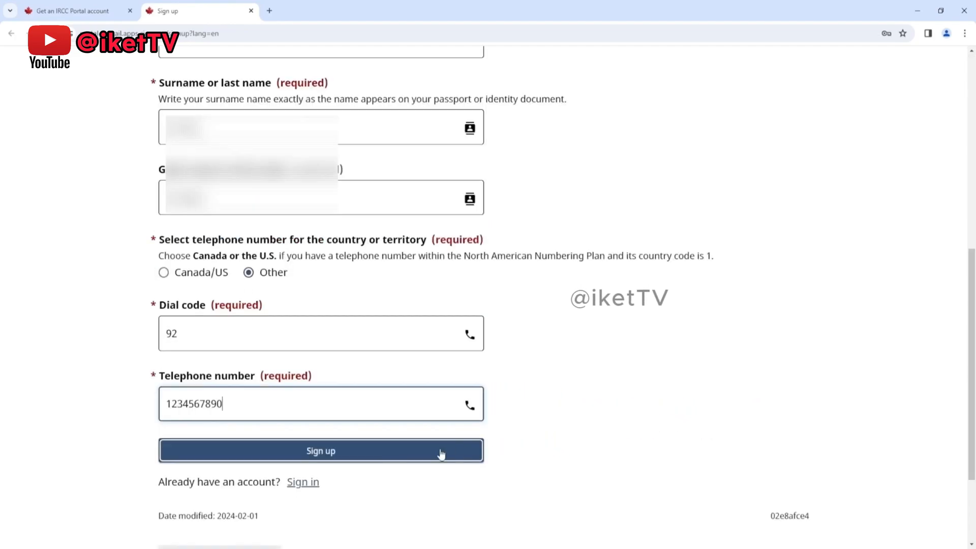
left_click(375, 457)
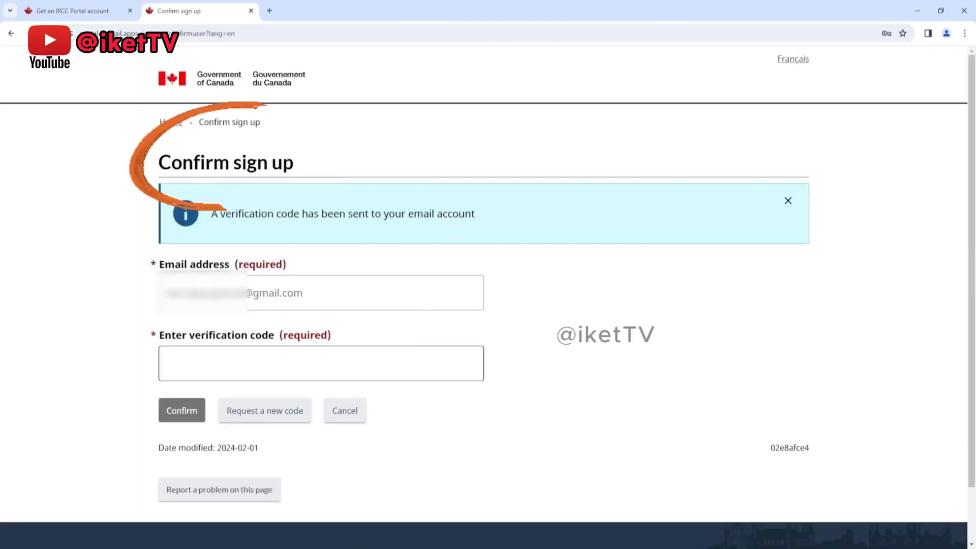
Step: Enter the emailed verification code and confirm the sign-up
left_click(229, 370)
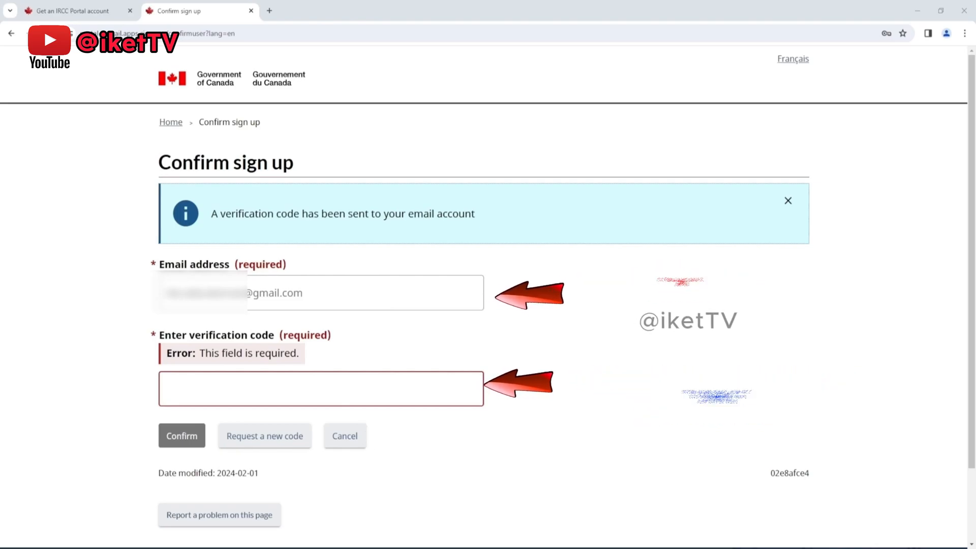
left_click(272, 390)
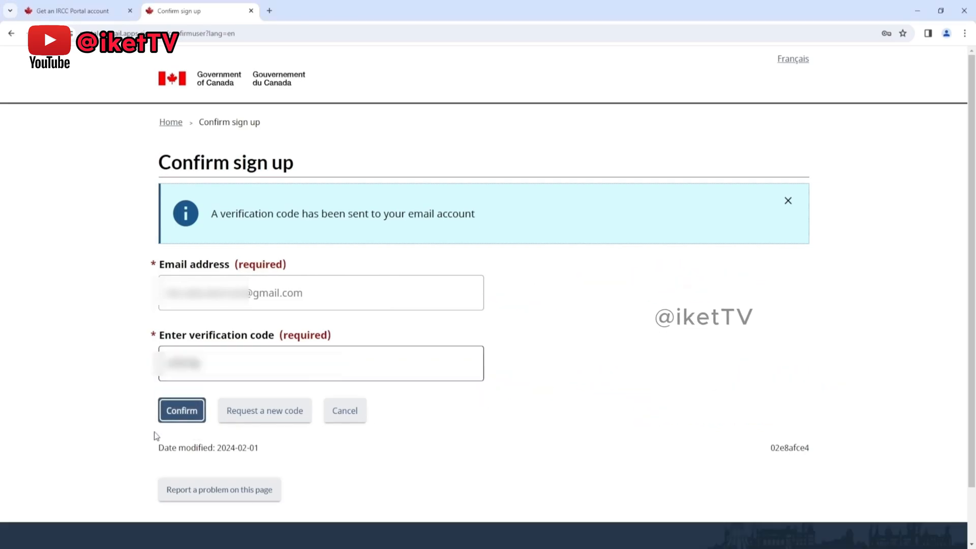
left_click(171, 411)
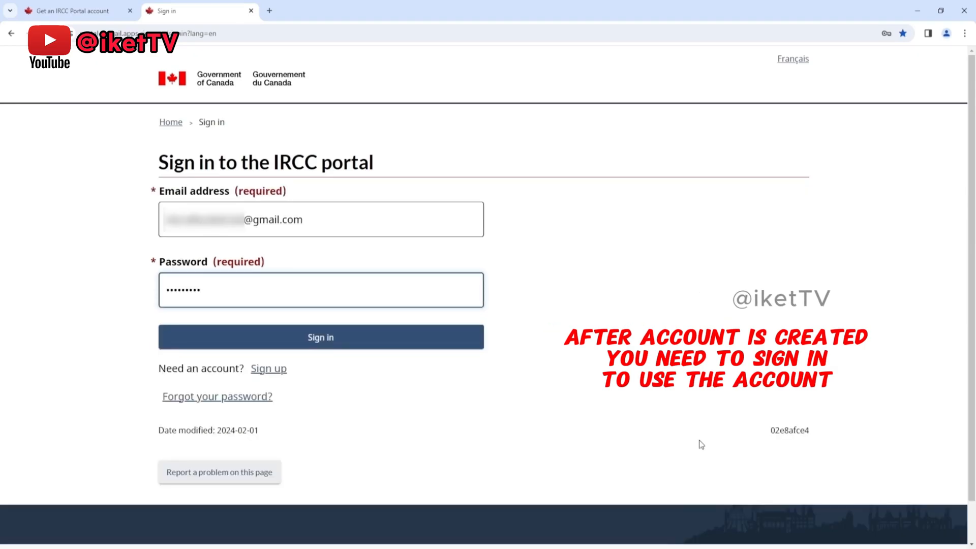
Step: Sign in to the IRCC portal with the account password and accept the terms and conditions
type("••")
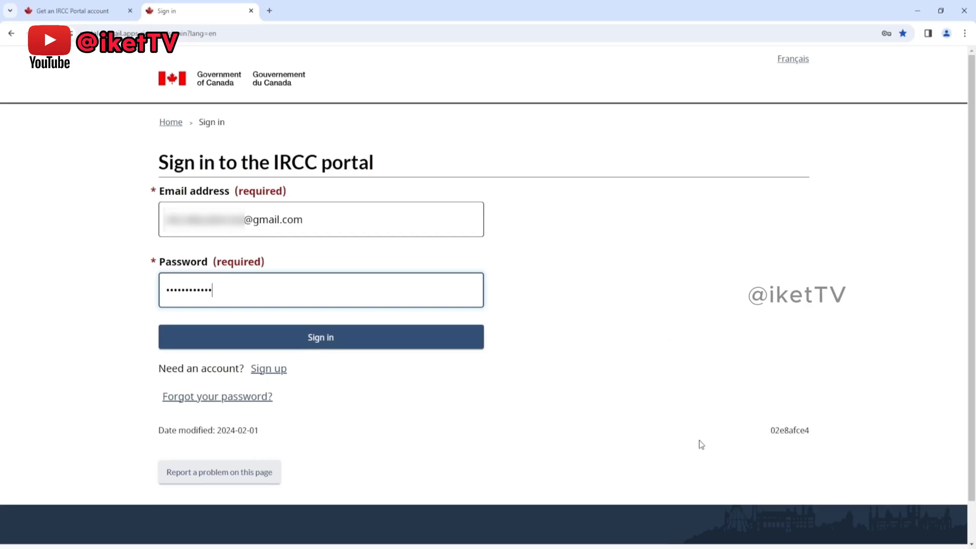
left_click(405, 341)
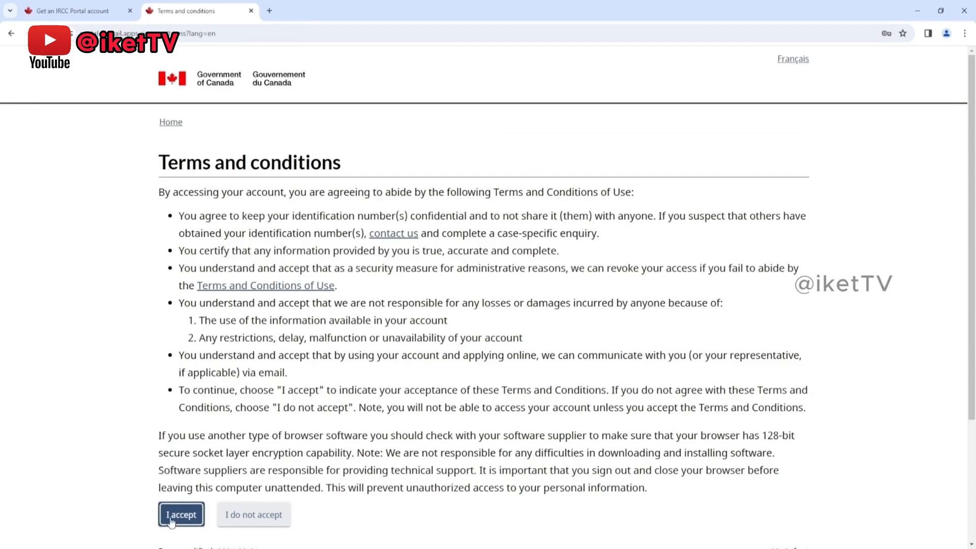
left_click(175, 516)
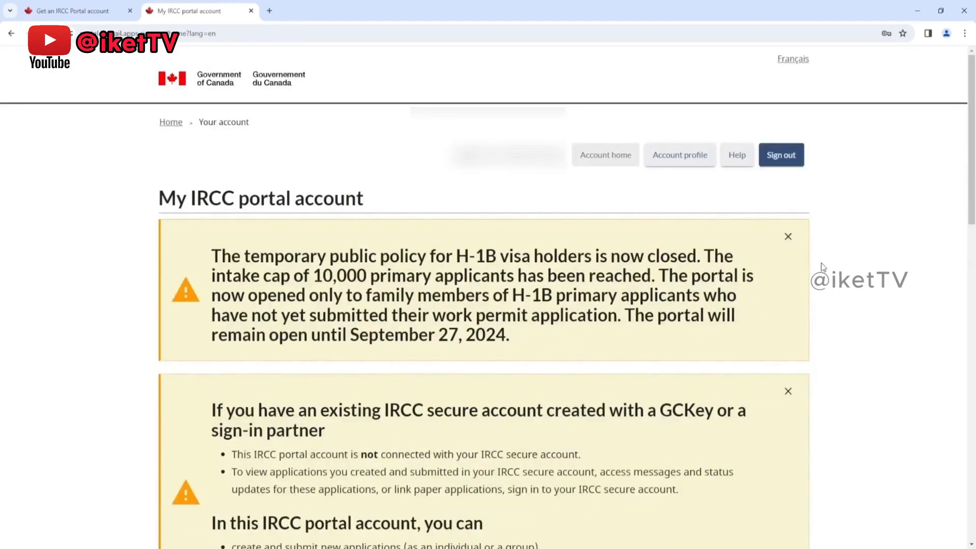
Step: Dismiss the H-1B policy and existing secure account notices on the portal account page
scroll(838, 257, "down", 2)
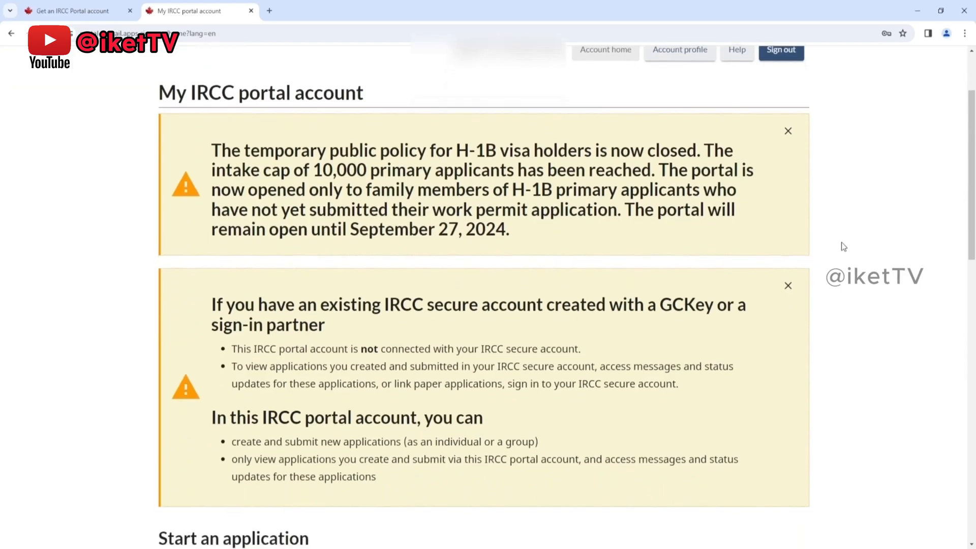
left_click(788, 131)
left_click(788, 133)
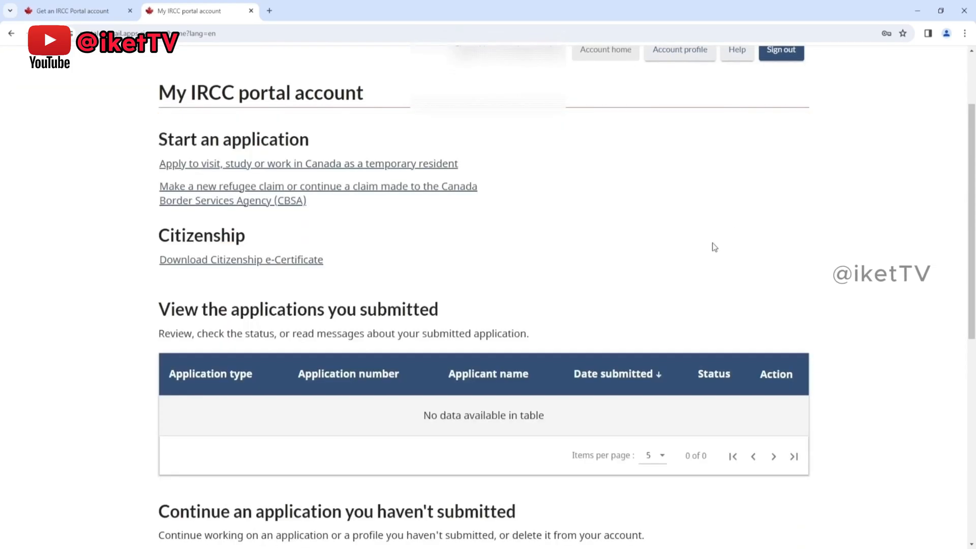
Step: Look over the portal account page, including the submitted applications, unsubmitted applications and account messages sections
scroll(714, 247, "up", 2)
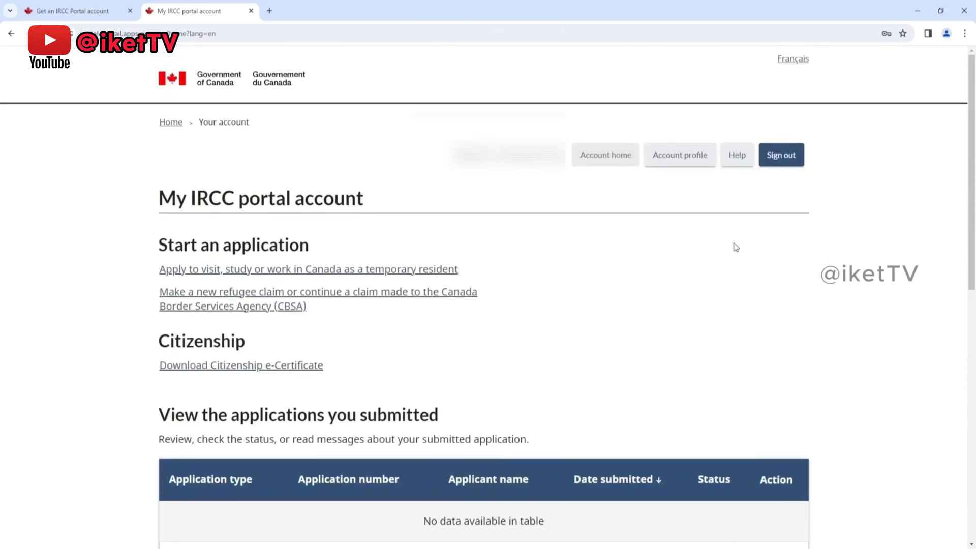
scroll(734, 244, "down", 1)
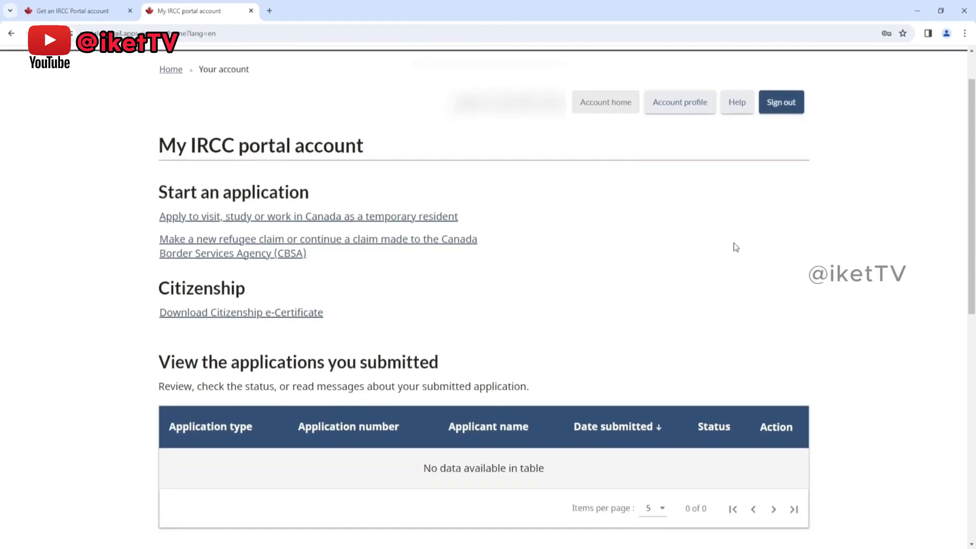
scroll(734, 244, "down", 1)
scroll(733, 244, "down", 5)
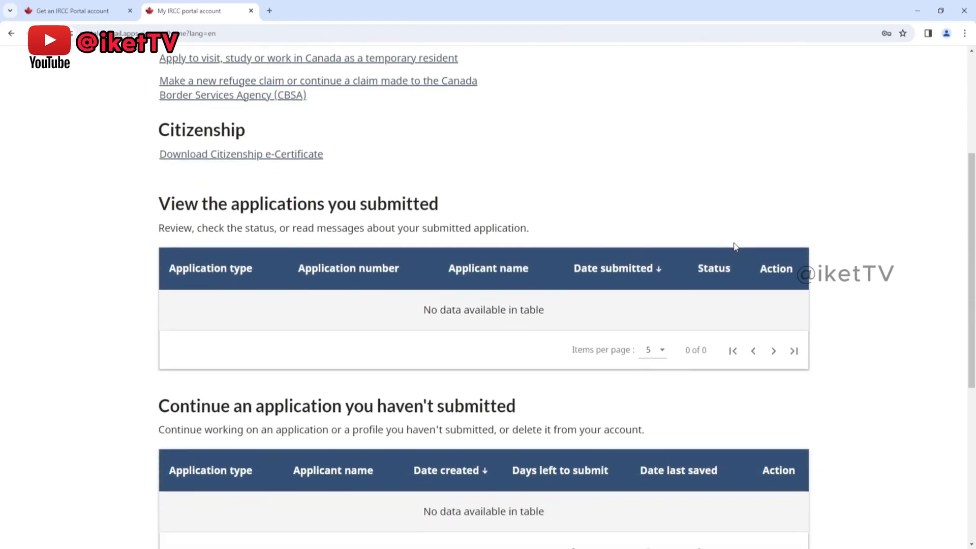
scroll(733, 247, "down", 2)
scroll(734, 246, "up", 5)
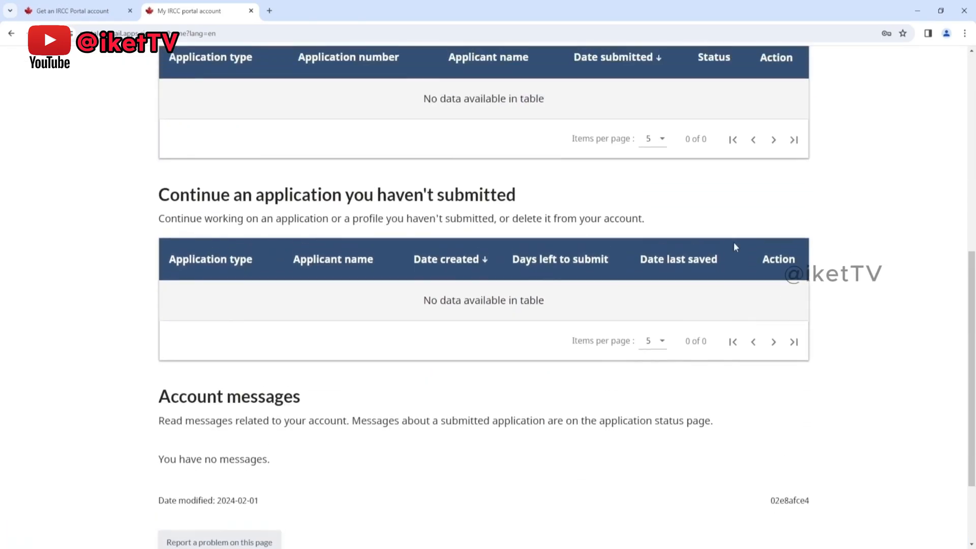
scroll(734, 246, "up", 2)
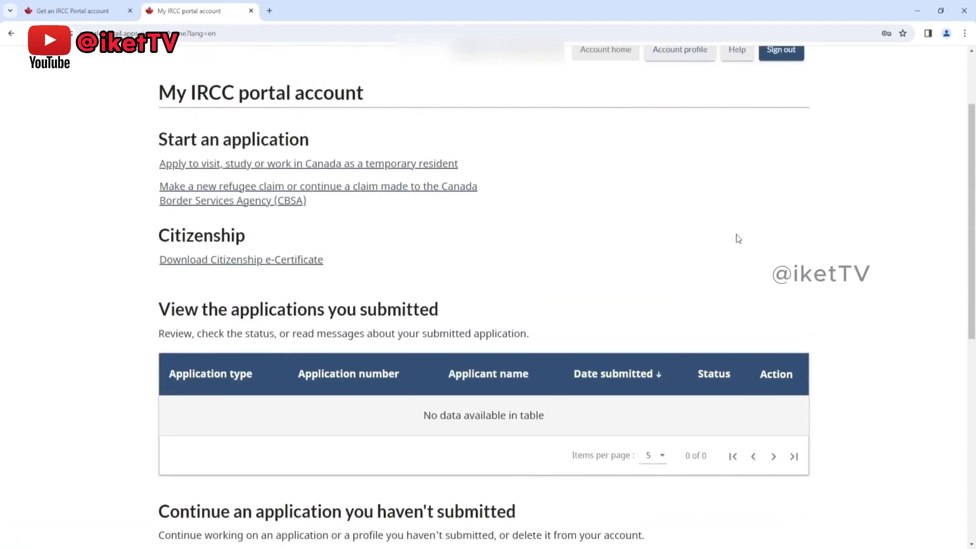
Step: Highlight the "Start an application" and account headings, and start the application to visit, study or work in Canada as a temporary resident
left_click_drag(162, 138, 305, 133)
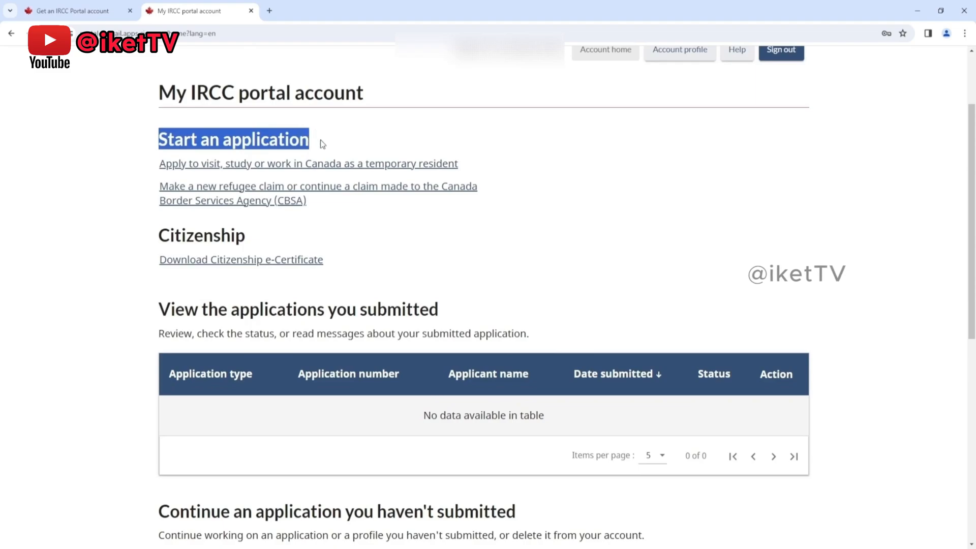
left_click(323, 144)
left_click_drag(161, 92, 373, 94)
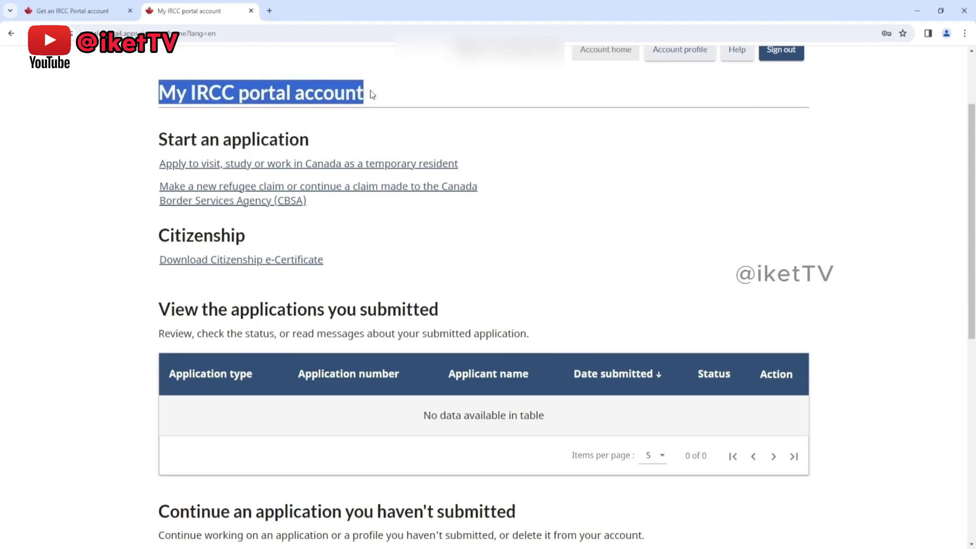
left_click(350, 142)
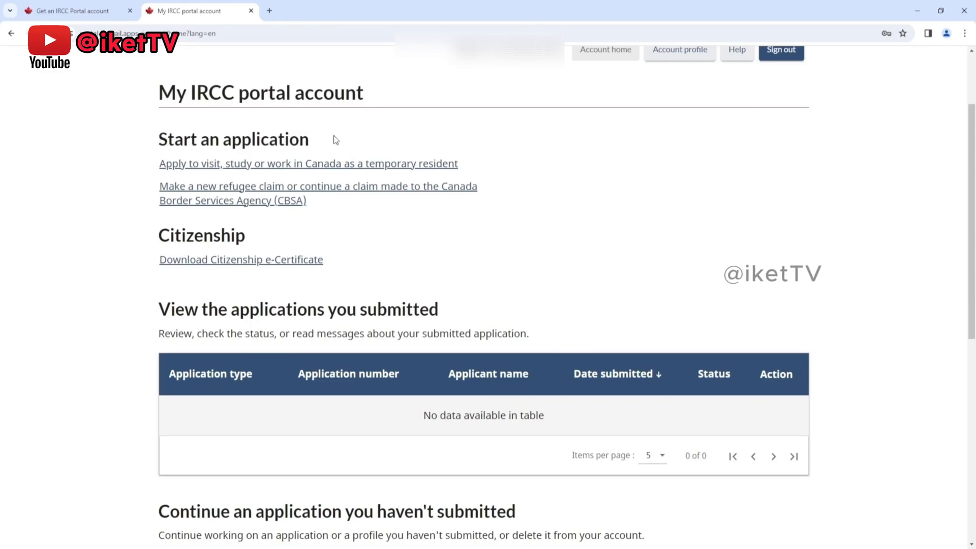
left_click_drag(321, 141, 156, 143)
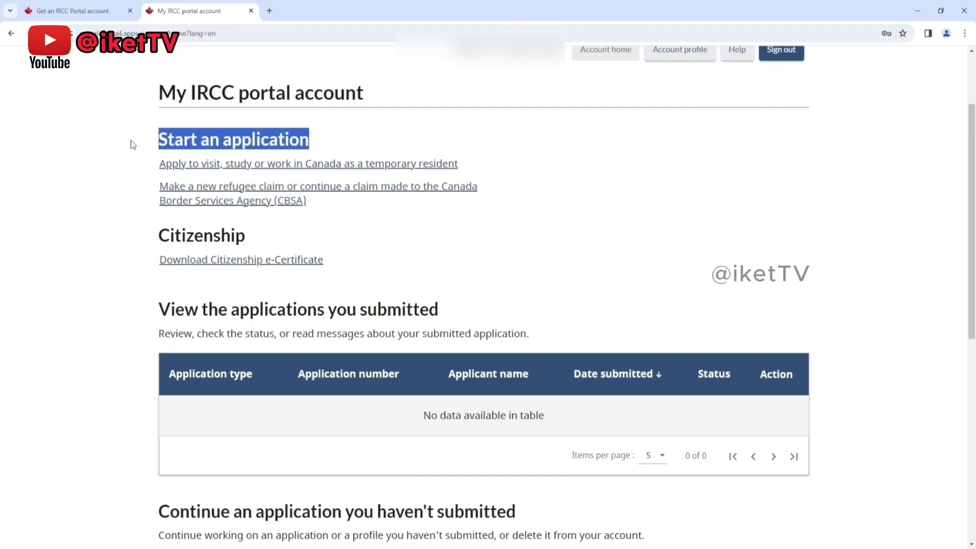
left_click(132, 144)
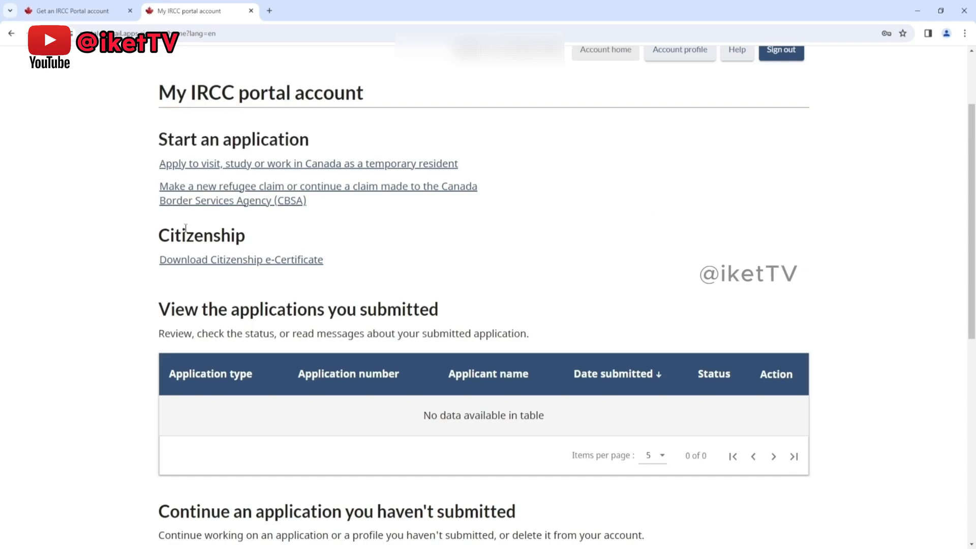
left_click(200, 173)
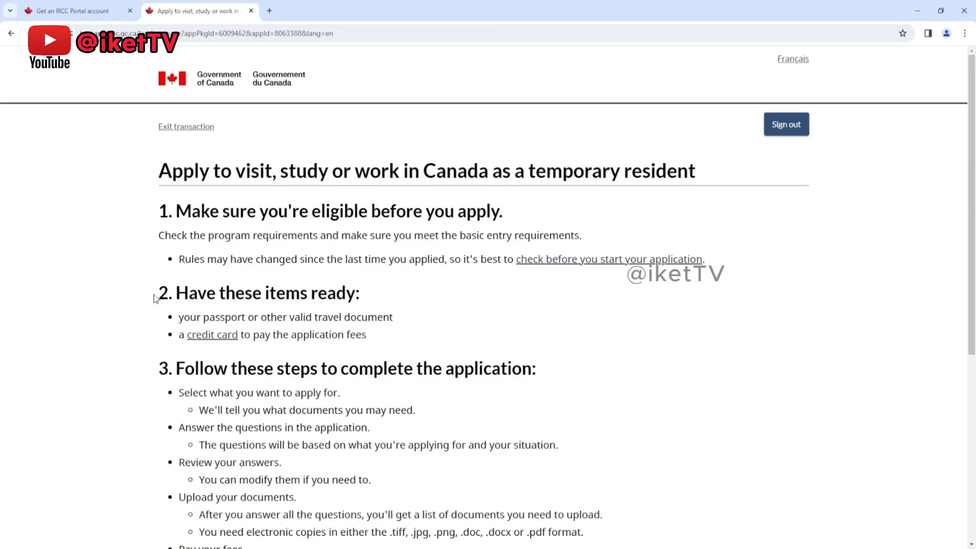
Step: Read through the steps for completing the application and acknowledge having read and understood the information
scroll(310, 340, "down", 2)
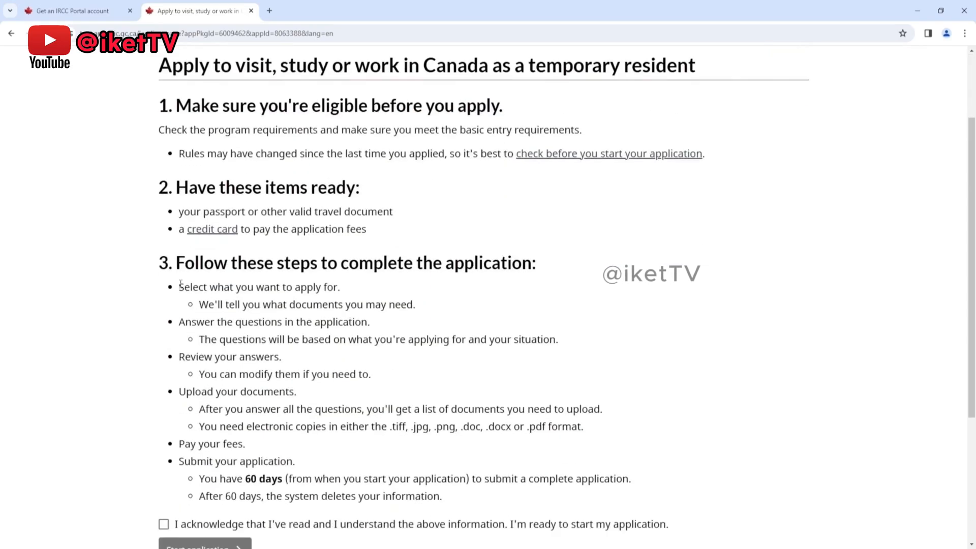
left_click_drag(347, 290, 396, 301)
left_click_drag(179, 324, 371, 324)
left_click(381, 334)
left_click(235, 354)
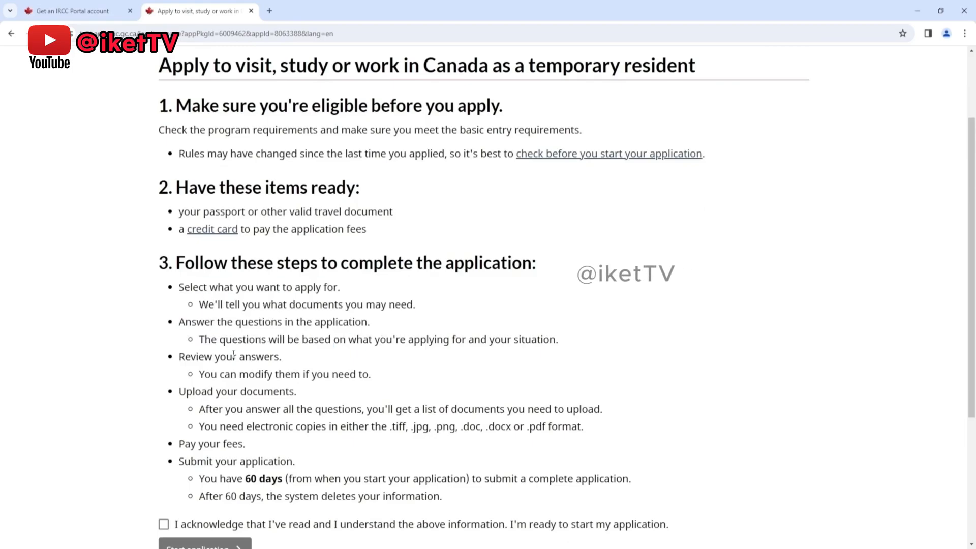
left_click_drag(280, 356, 281, 357)
triple_click(217, 391)
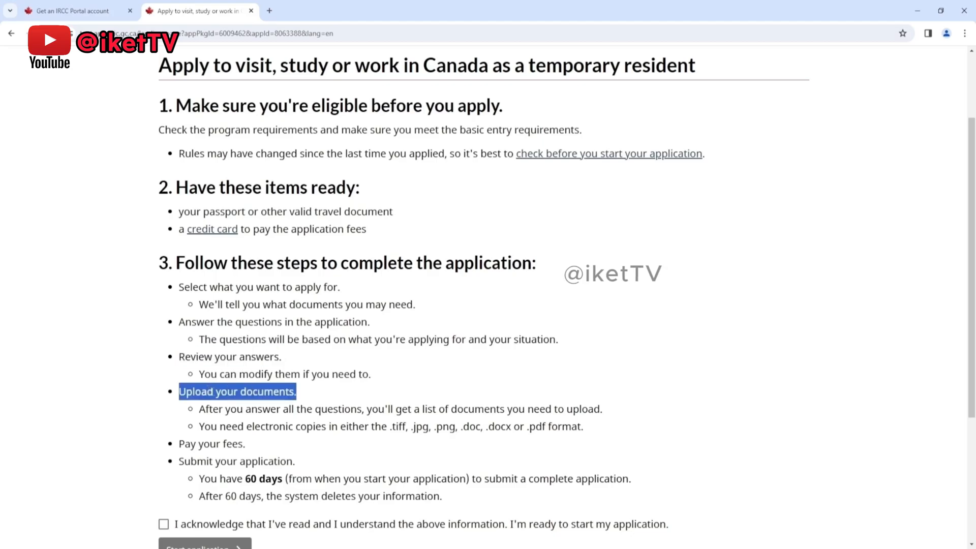
left_click_drag(199, 410, 548, 409)
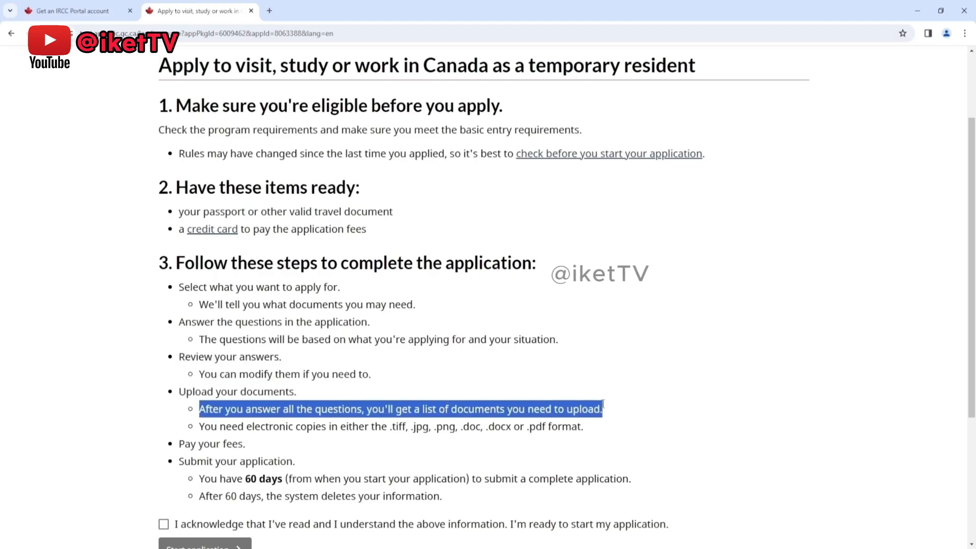
left_click_drag(200, 427, 581, 440)
left_click_drag(179, 444, 243, 445)
left_click_drag(181, 460, 294, 461)
left_click(231, 482)
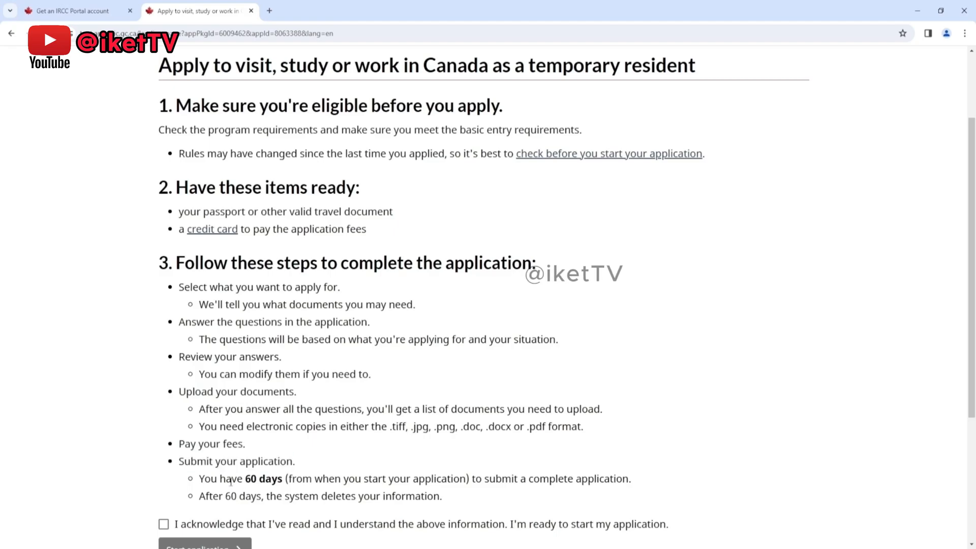
left_click_drag(200, 479, 635, 481)
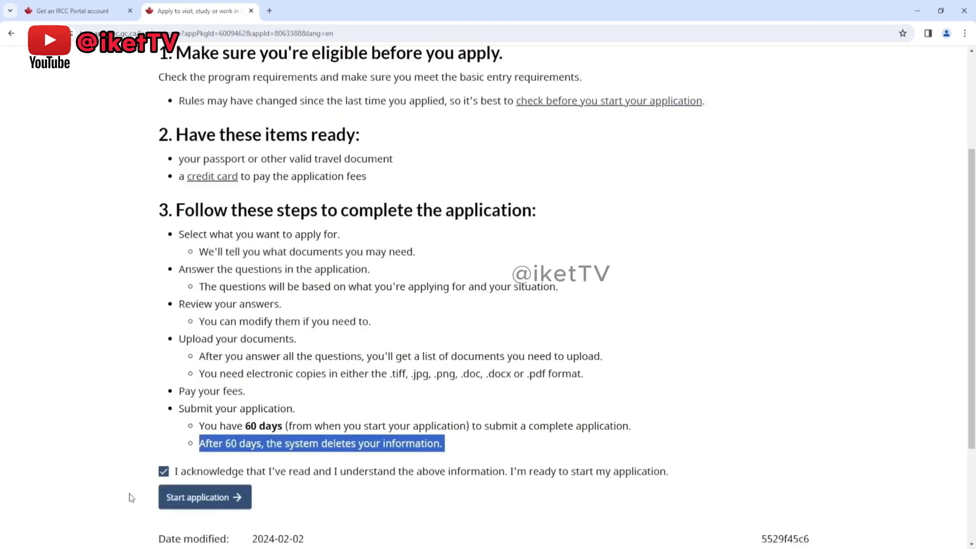
Step: Start the application and save No as the answer to applying for more than 1 person at the same time
left_click(182, 501)
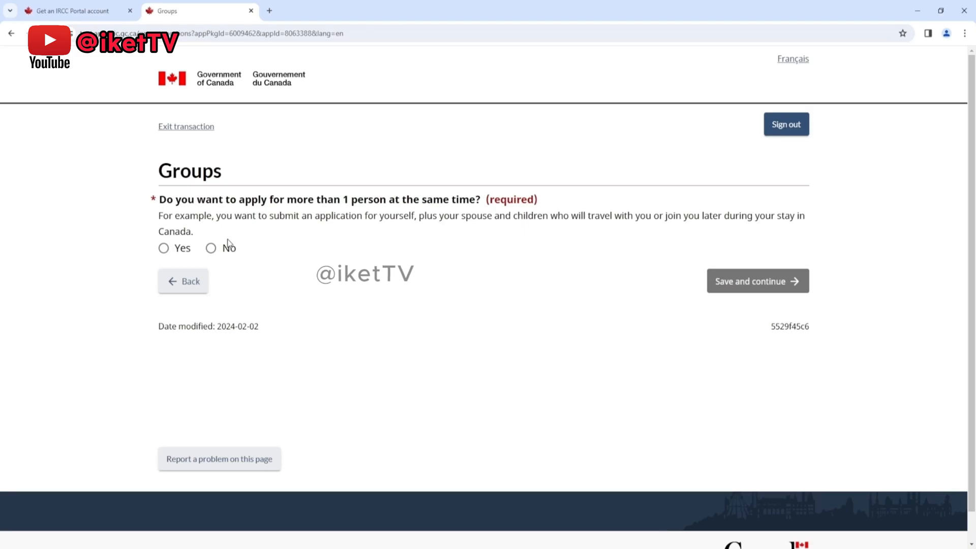
left_click(211, 248)
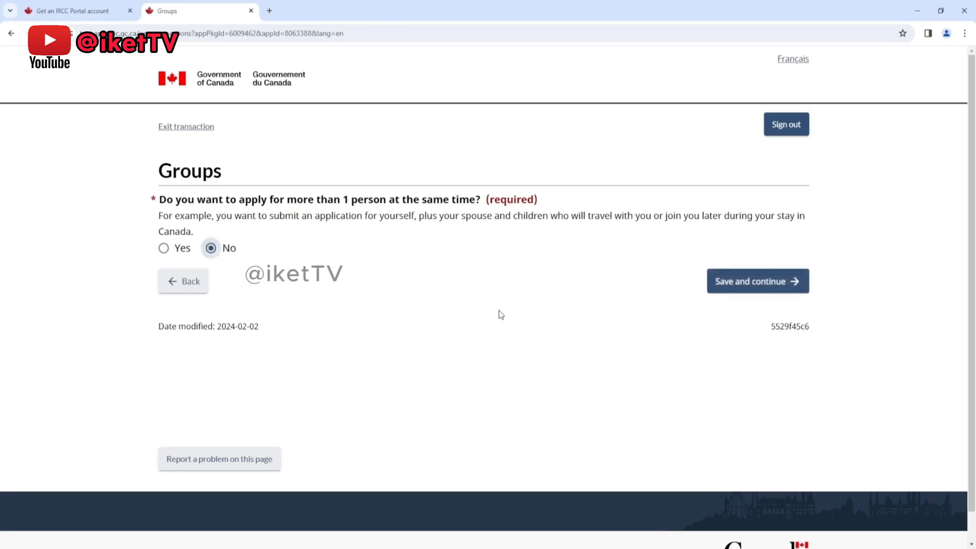
left_click(725, 284)
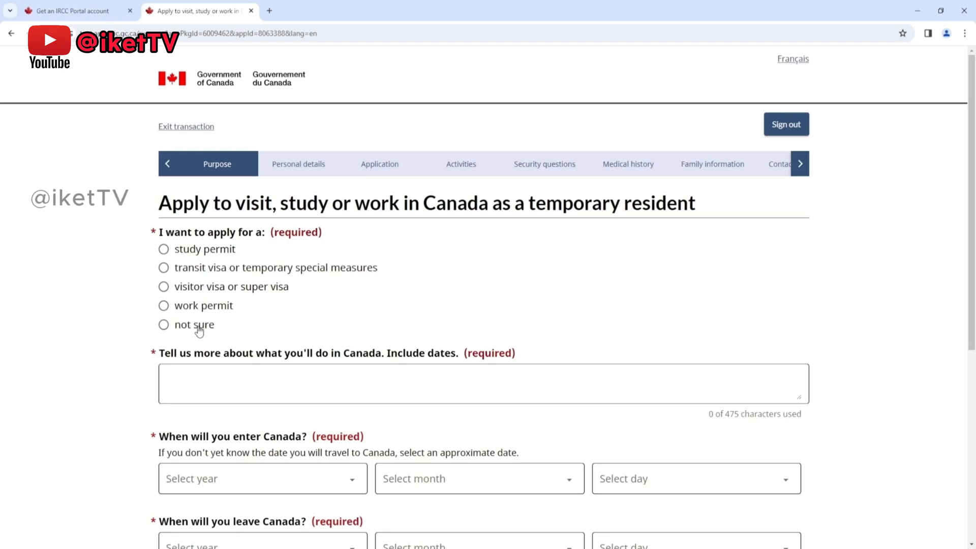
Step: Choose a visitor visa or super visa as the application type, with visiting Canada as a tourist as the reason
left_click(169, 289)
scroll(415, 270, "down", 2)
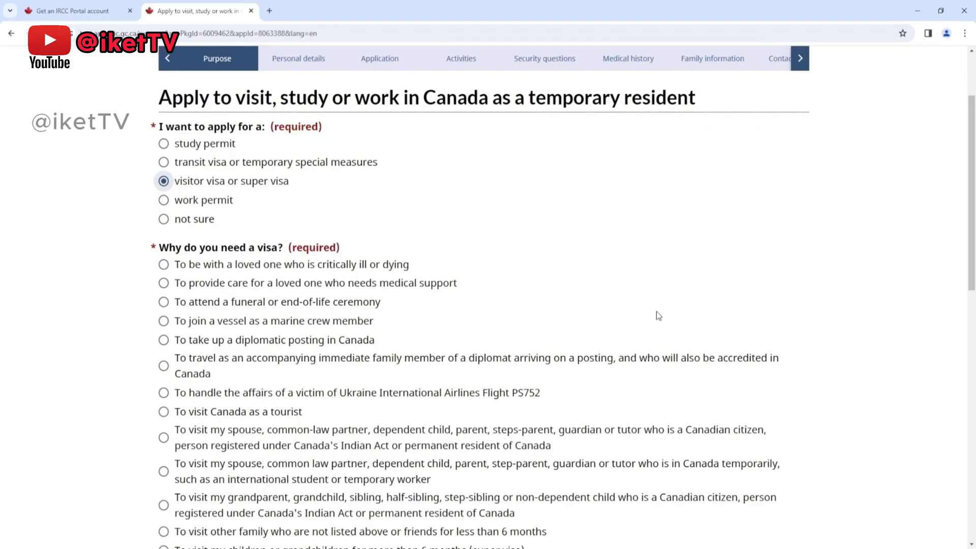
scroll(649, 271, "down", 3)
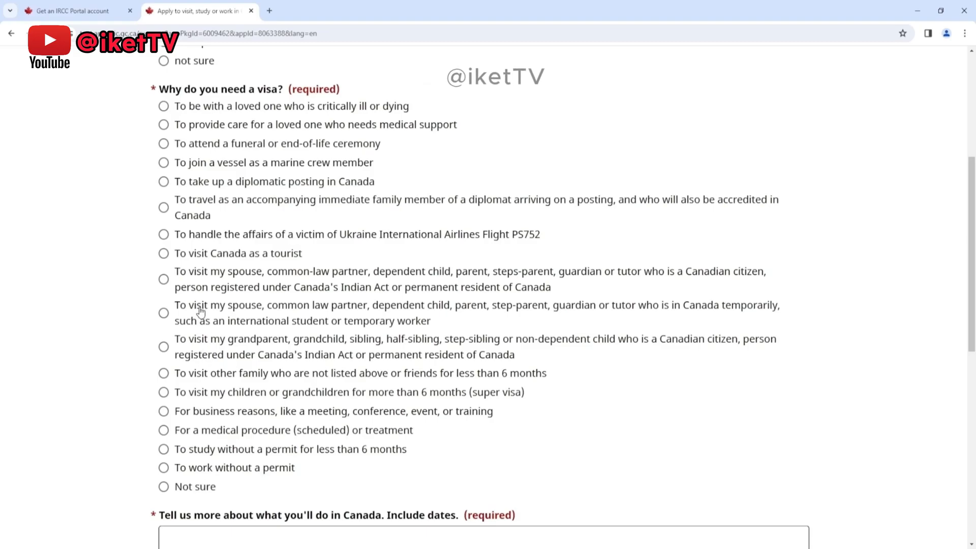
left_click(164, 255)
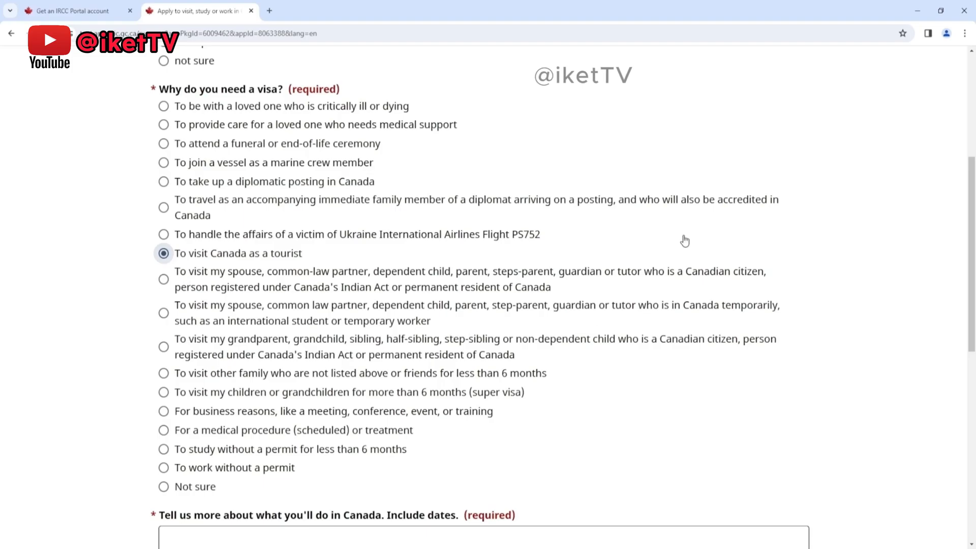
Step: Describe the planned activities in Canada with the text "write details here what you will do in Canada."
scroll(830, 225, "down", 3)
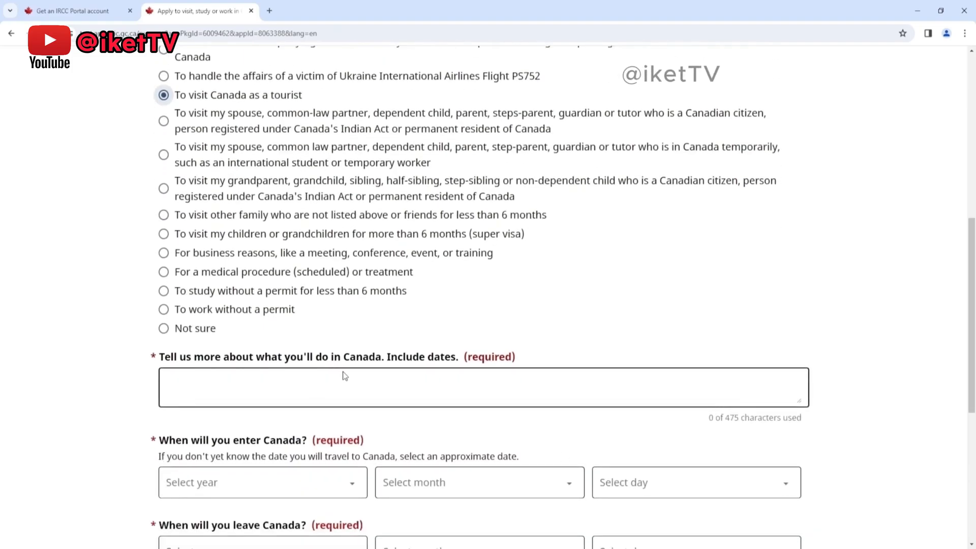
left_click(367, 385)
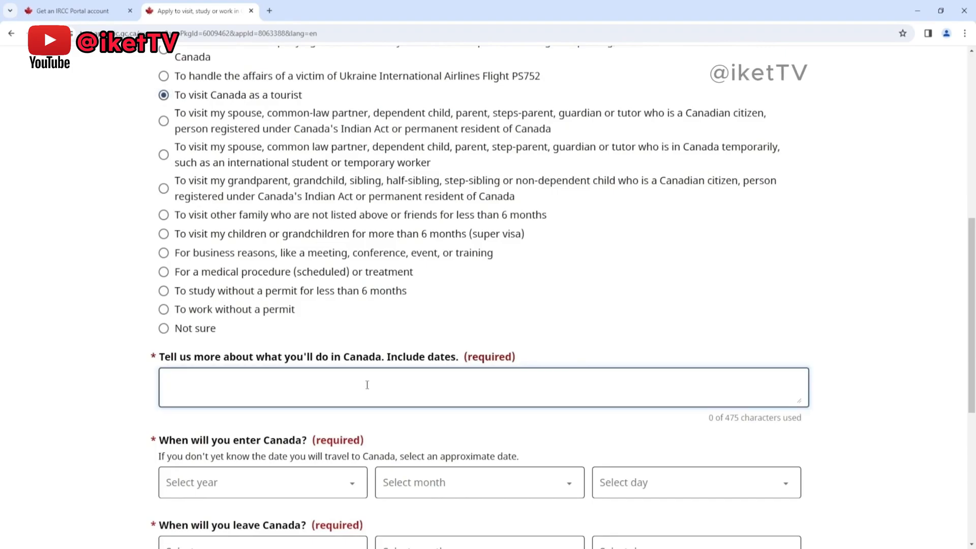
type("write")
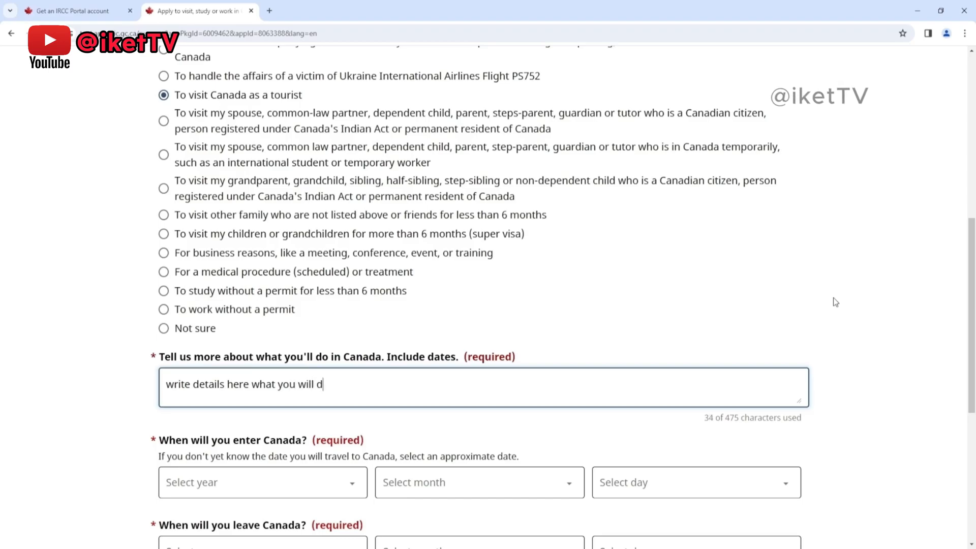
type("details here what you will do in canada.")
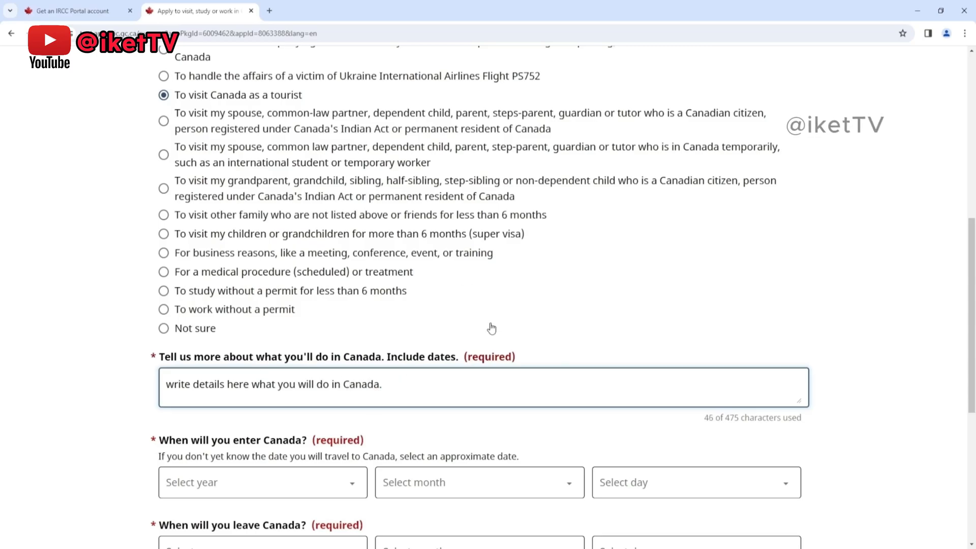
Step: Set the date of entering Canada to 20 October 2025
scroll(489, 325, "down", 2)
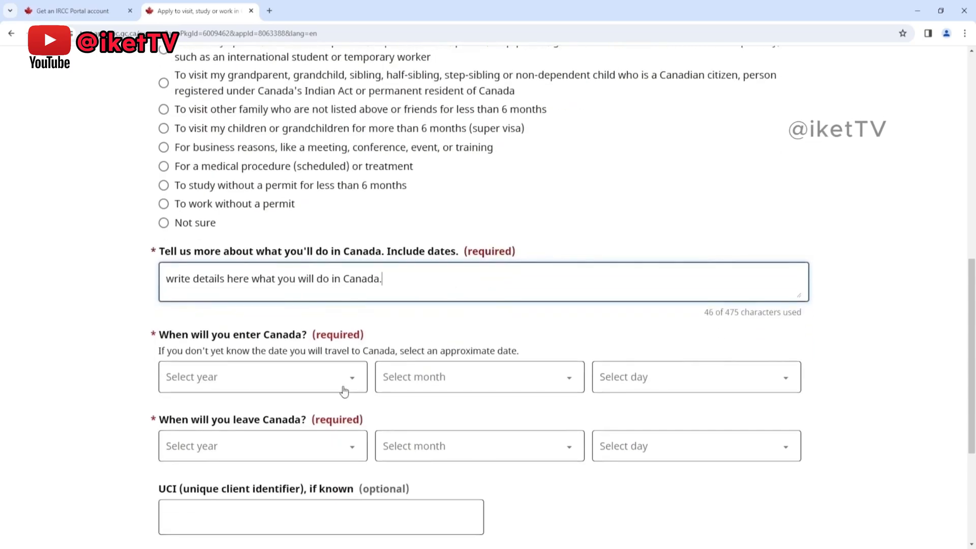
left_click(291, 383)
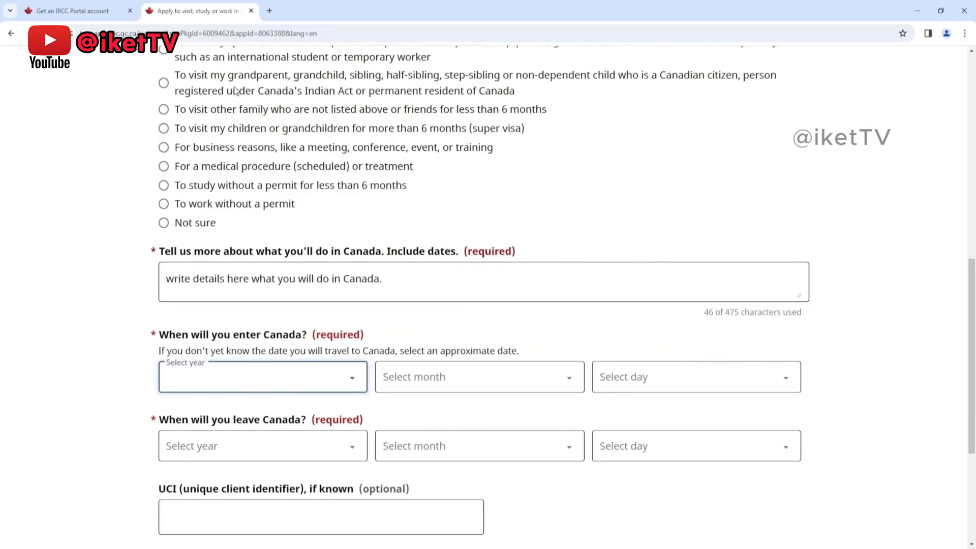
left_click(236, 86)
left_click(449, 387)
left_click(425, 326)
left_click(618, 389)
left_click(632, 348)
Step: Set the date of leaving Canada to 27 November 2025 and save the purpose page without a UCI
left_click(250, 450)
left_click(222, 167)
left_click(419, 451)
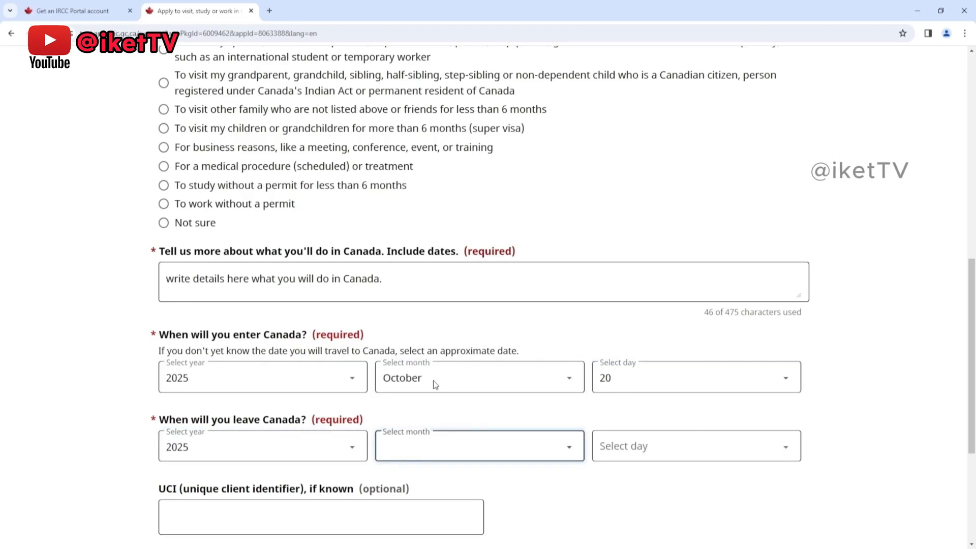
left_click(437, 405)
left_click(671, 446)
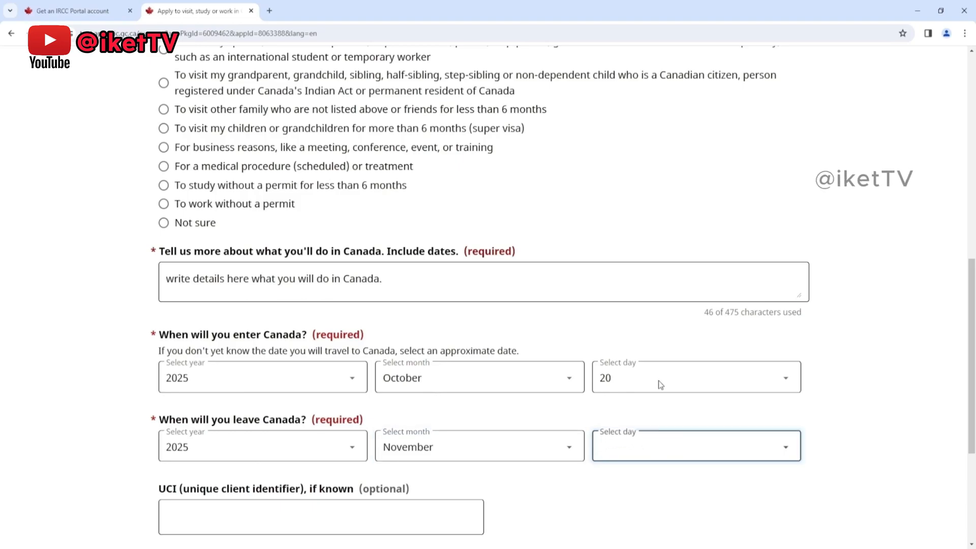
left_click(632, 383)
left_click(491, 516)
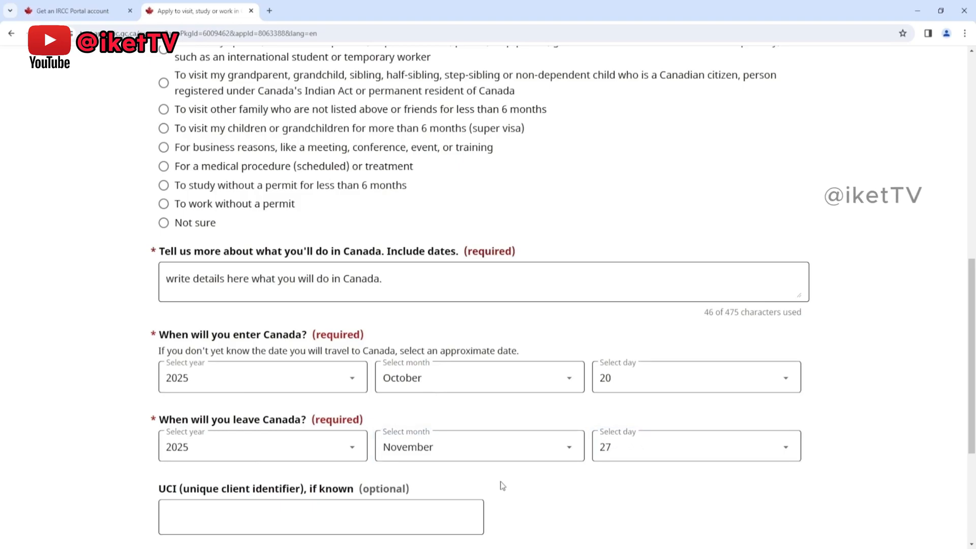
scroll(513, 486, "down", 1)
scroll(515, 484, "down", 1)
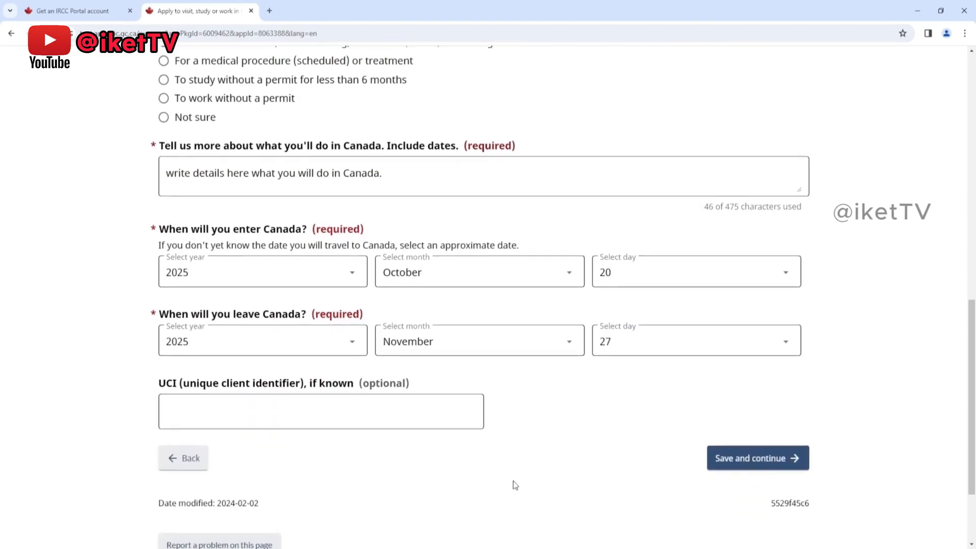
left_click(721, 466)
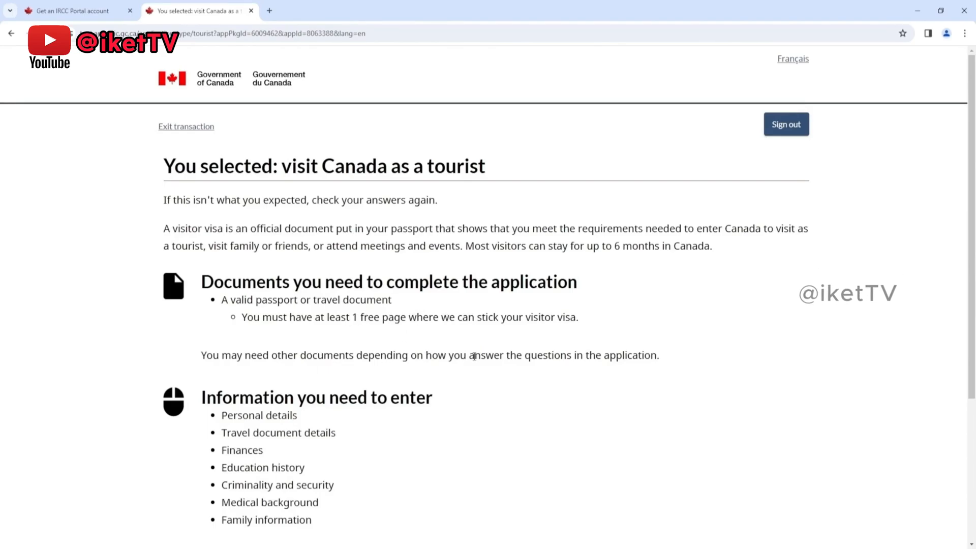
Step: Continue past the tourist visa requirements and save No as the answer to applying on behalf of someone else
scroll(422, 377, "down", 1)
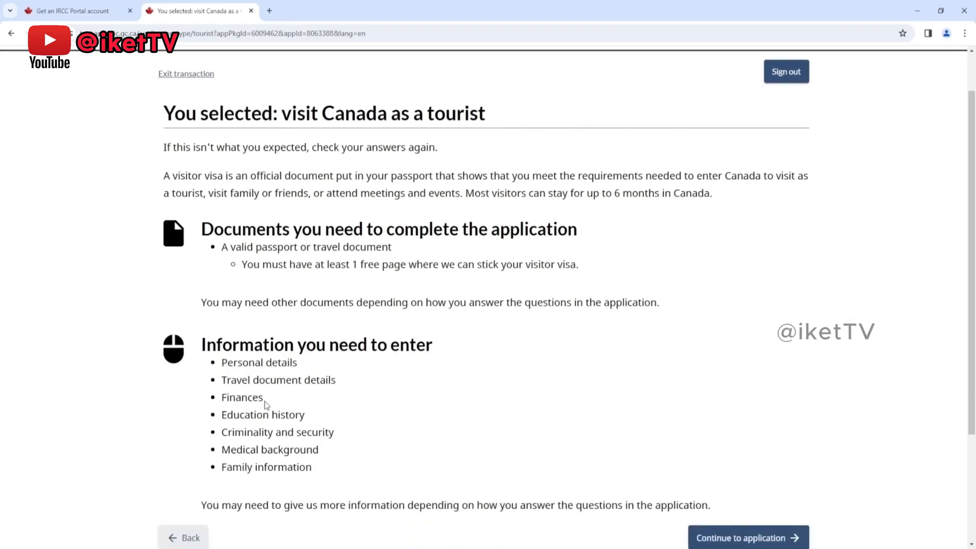
scroll(434, 427, "down", 1)
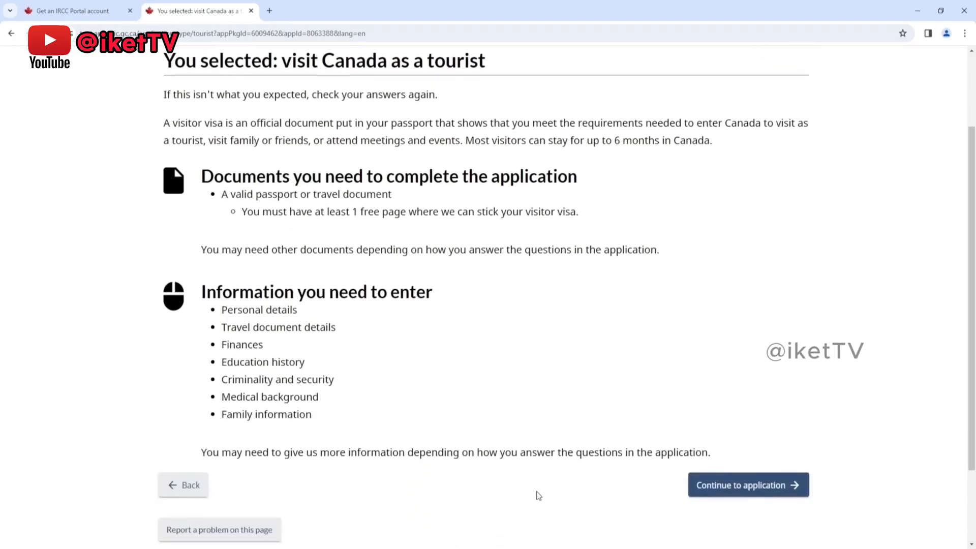
left_click(738, 487)
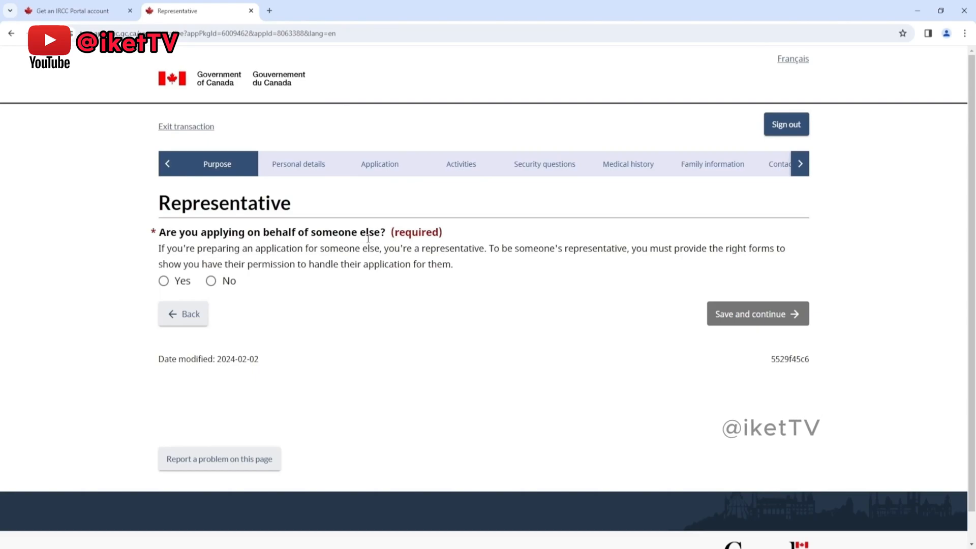
left_click(212, 282)
left_click(737, 319)
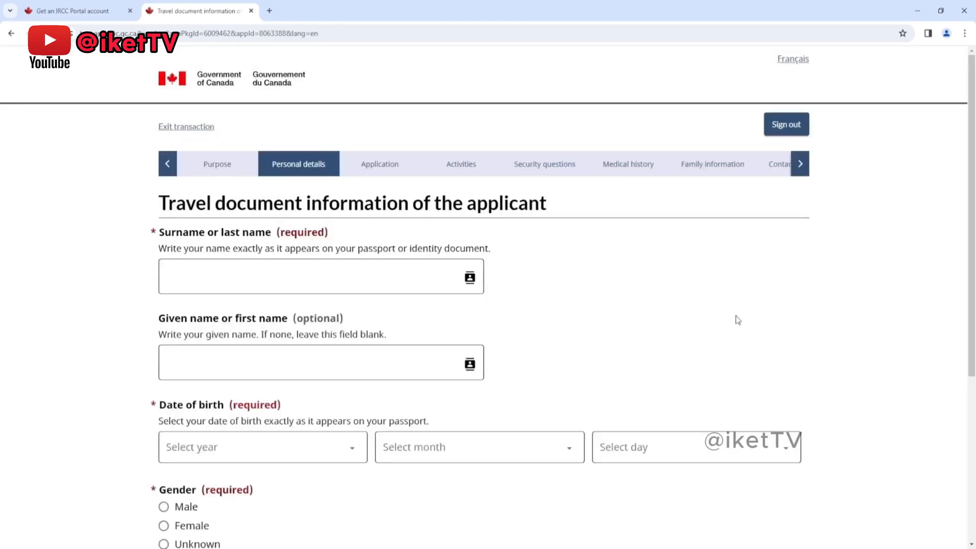
Step: Enter the applicant's surname and given name in the travel document information
left_click(324, 280)
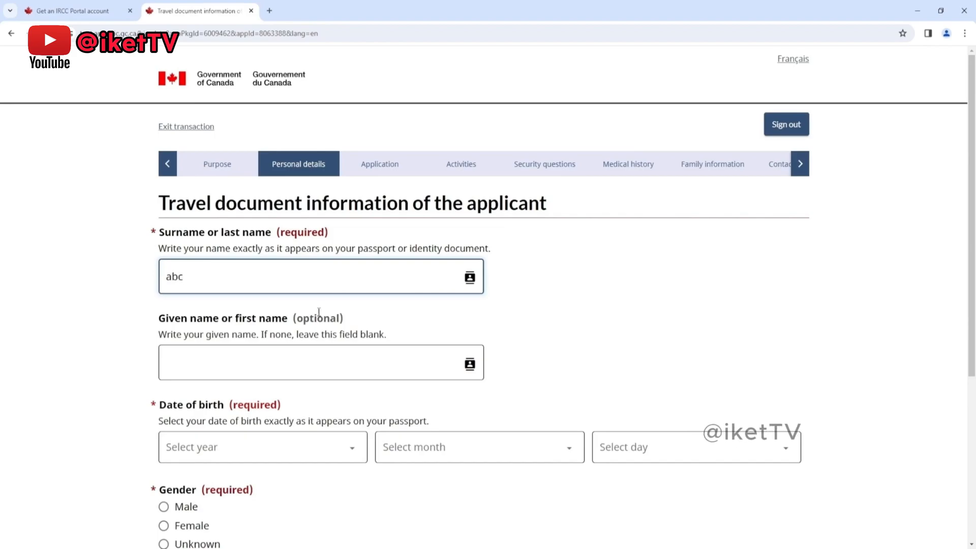
left_click(283, 361)
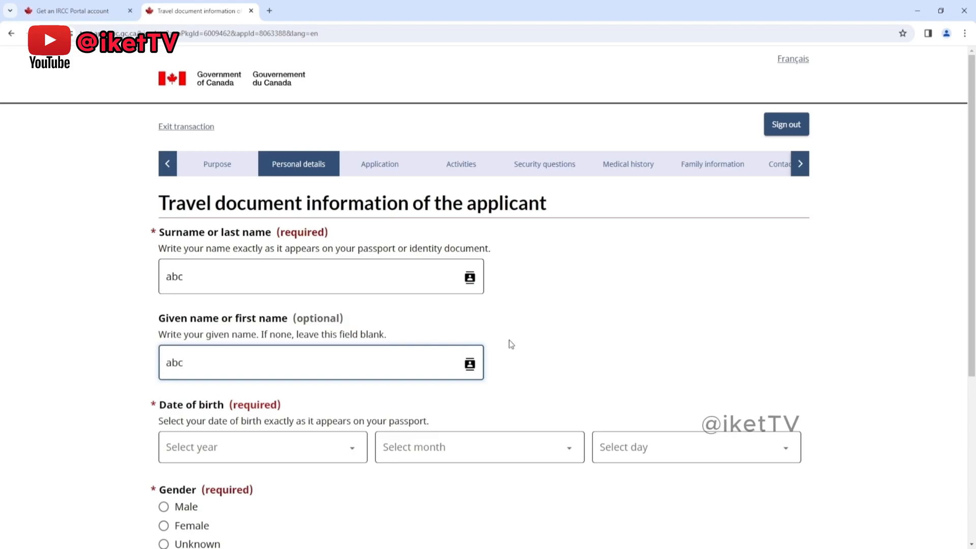
left_click(542, 342)
Step: Select the year, month and day of the applicant's date of birth
scroll(542, 341, "down", 2)
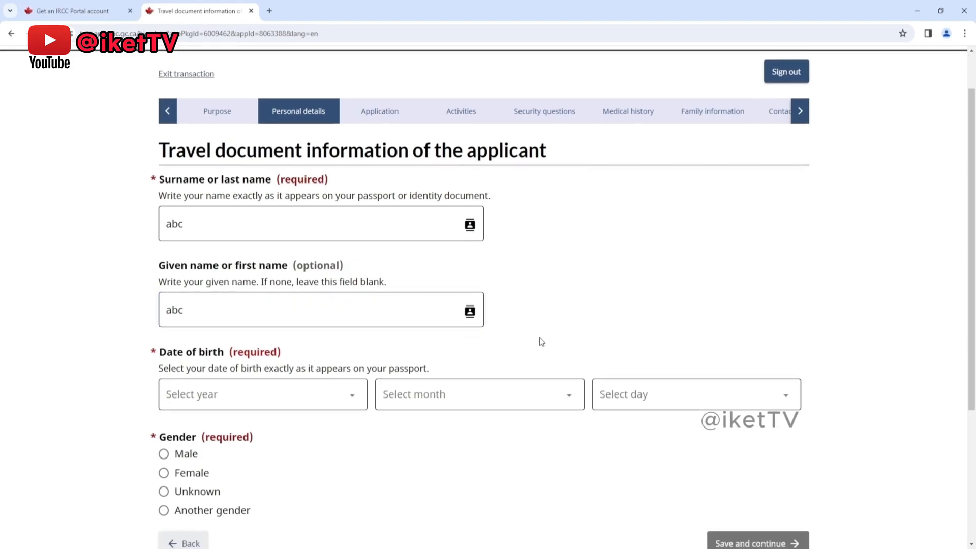
left_click(337, 350)
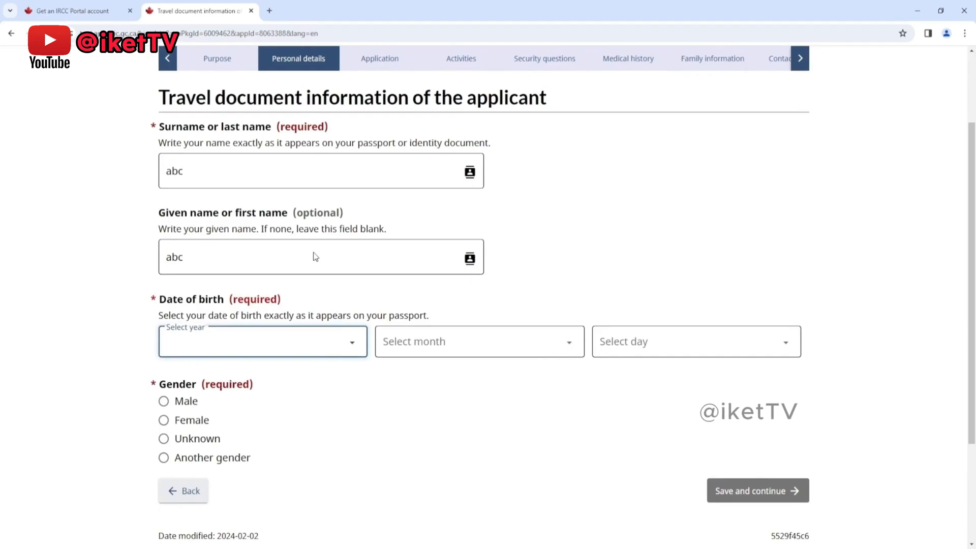
left_click(453, 344)
left_click(669, 345)
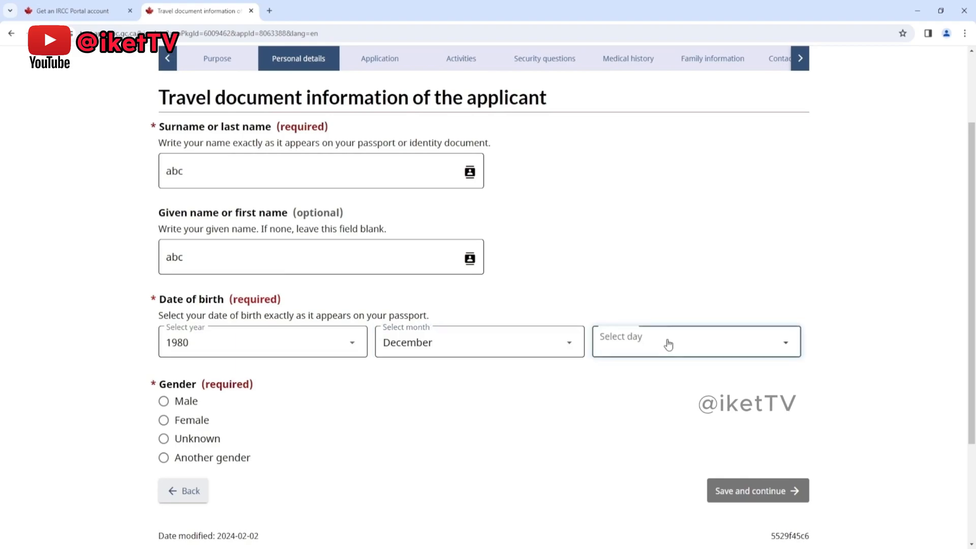
type("25")
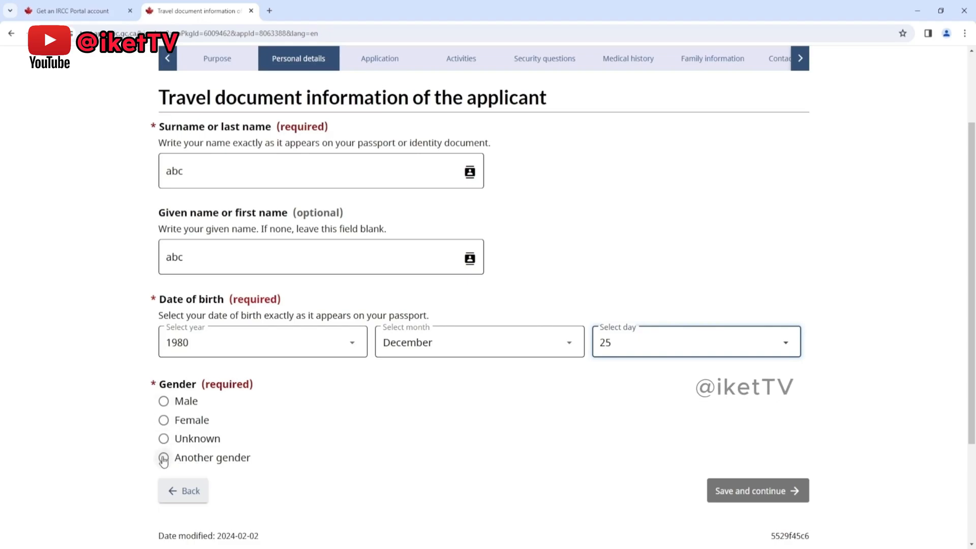
Step: Set the applicant's gender to Male and save the travel document information page
left_click(164, 402)
left_click(746, 498)
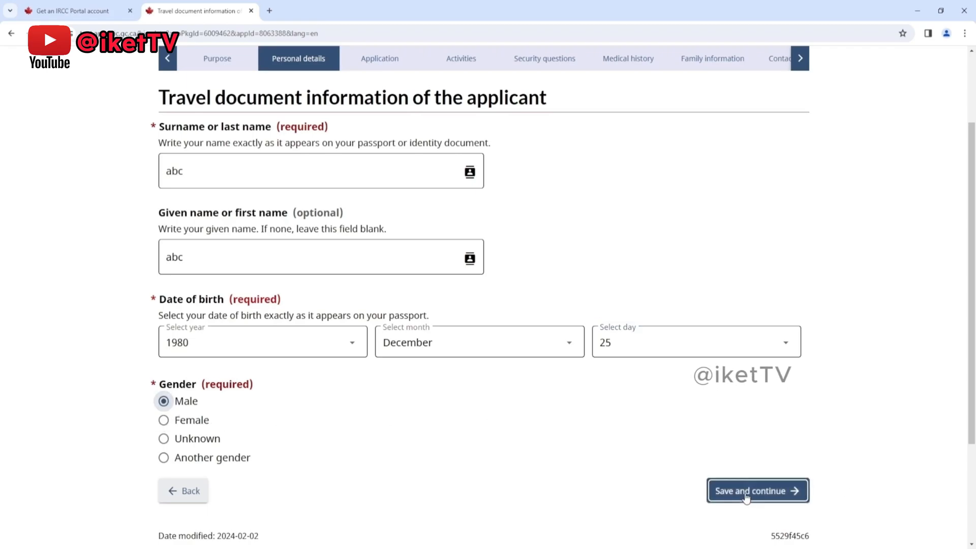
left_click(746, 491)
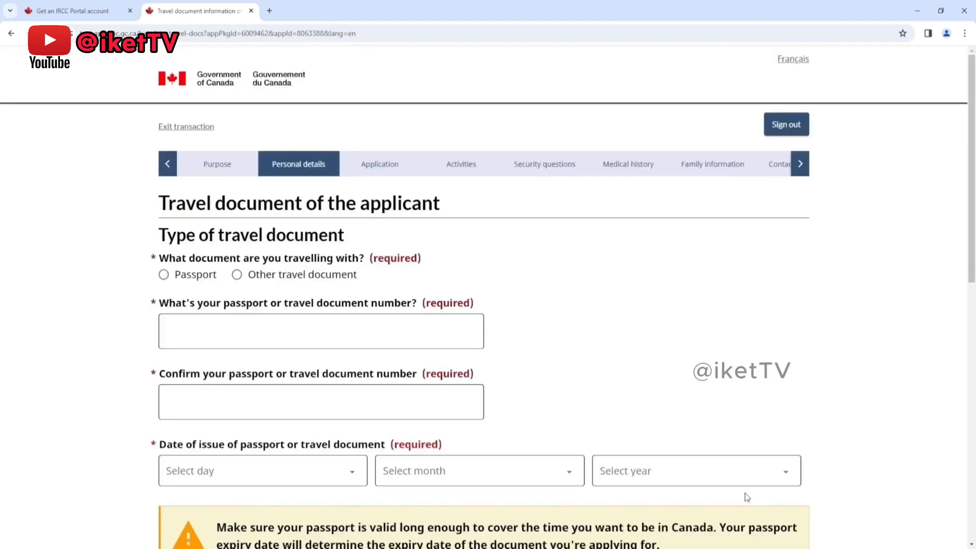
Step: Set the travel document to a Regular passport with the country code IND (India)
scroll(576, 344, "down", 1)
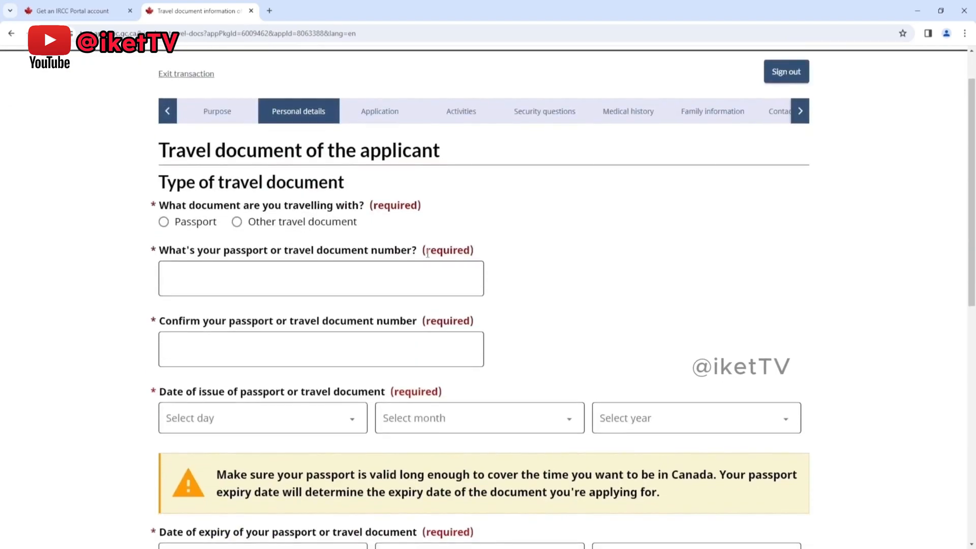
left_click(164, 222)
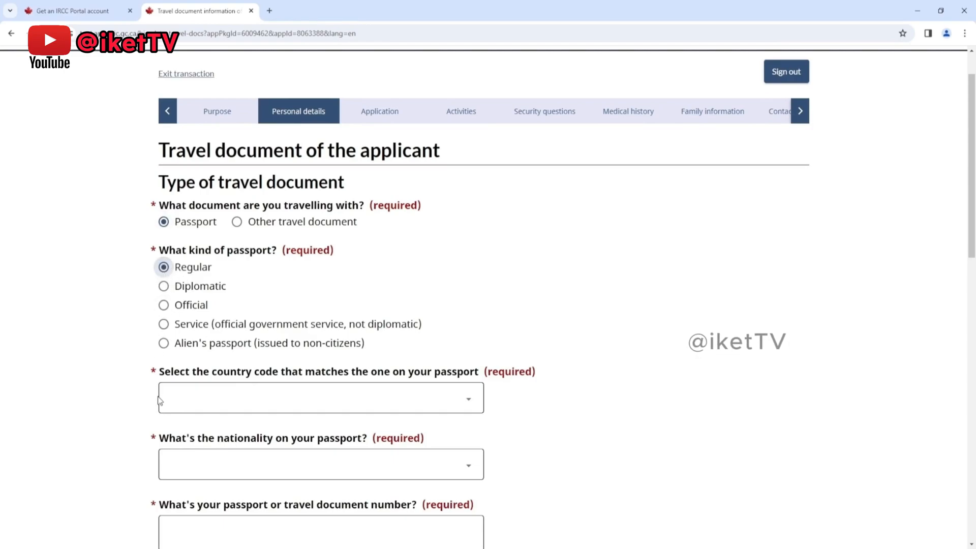
left_click(220, 403)
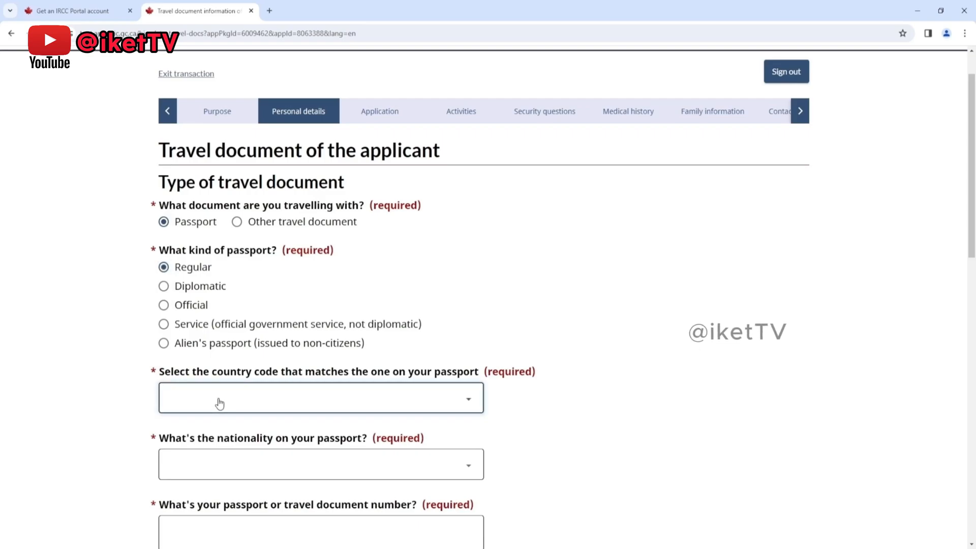
key("i")
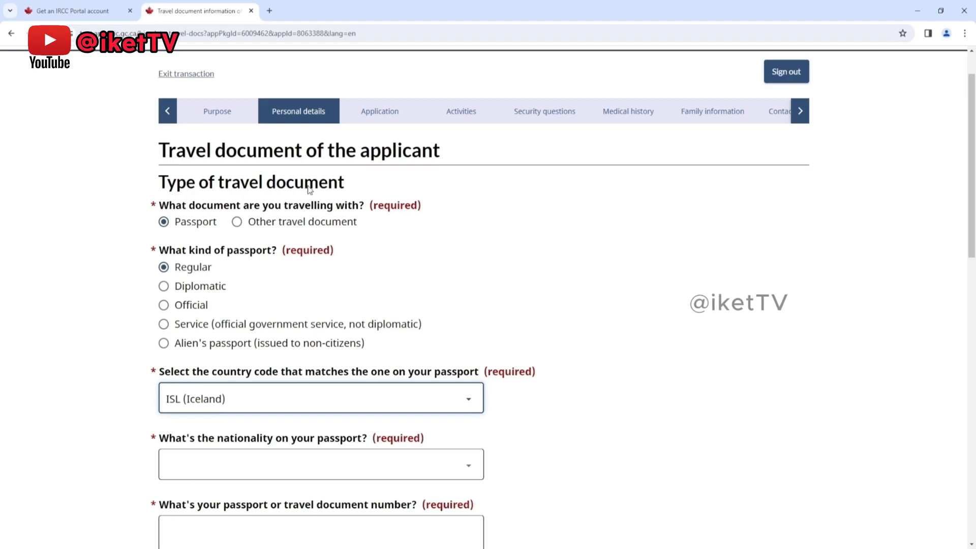
type("in")
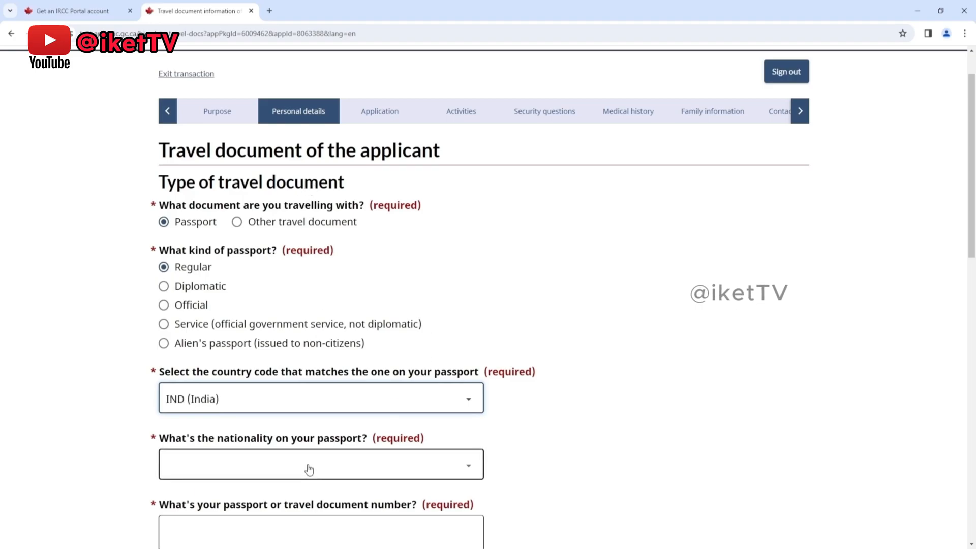
Step: Set the nationality on the passport to India
key("Tab")
type("i")
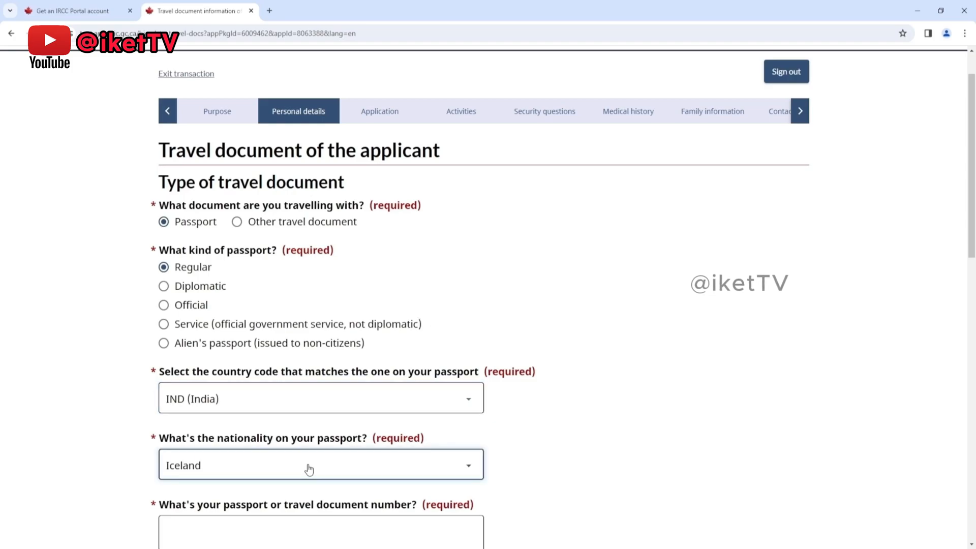
type("ndia")
left_click(545, 424)
Step: Enter the applicant's passport number and repeat it in the confirmation field
scroll(546, 425, "down", 2)
left_click(348, 430)
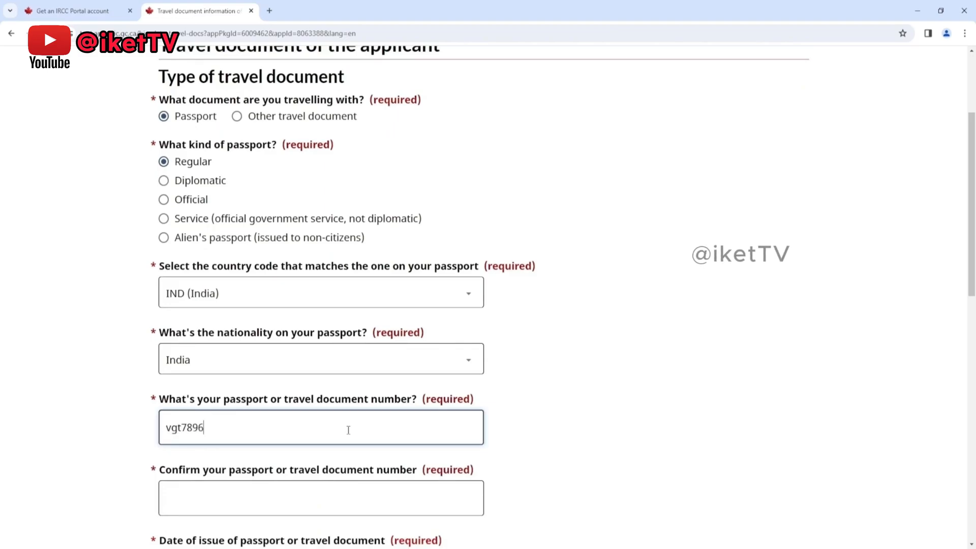
scroll(252, 438, "down", 1)
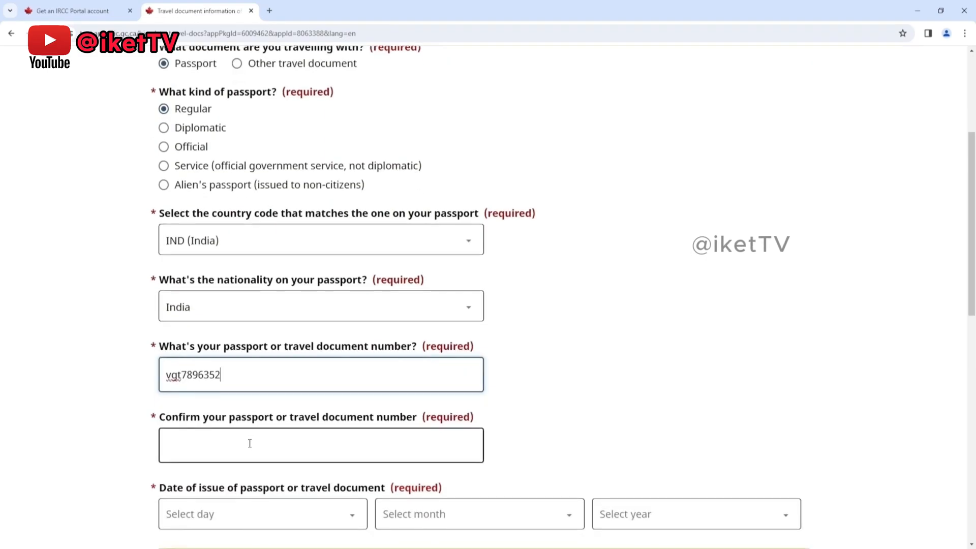
double_click(211, 375)
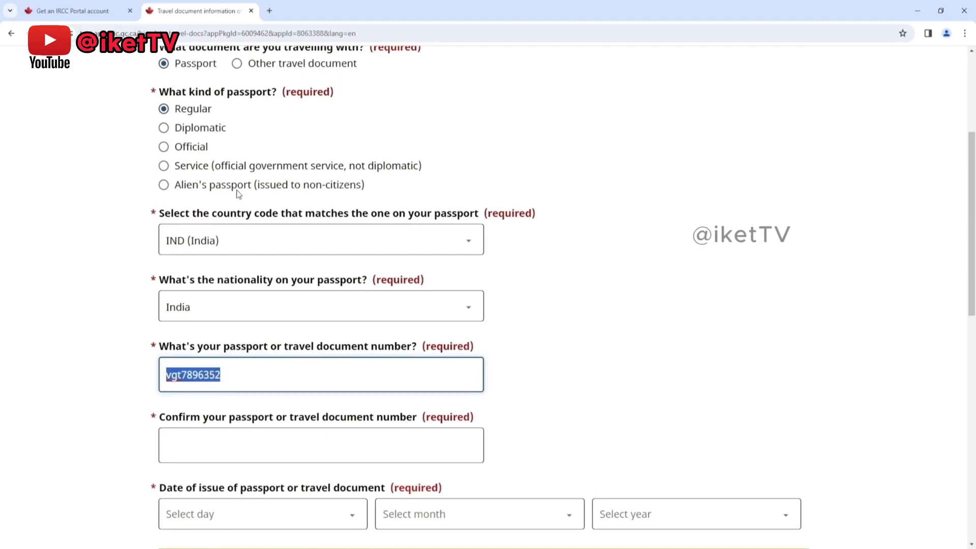
left_click(236, 443)
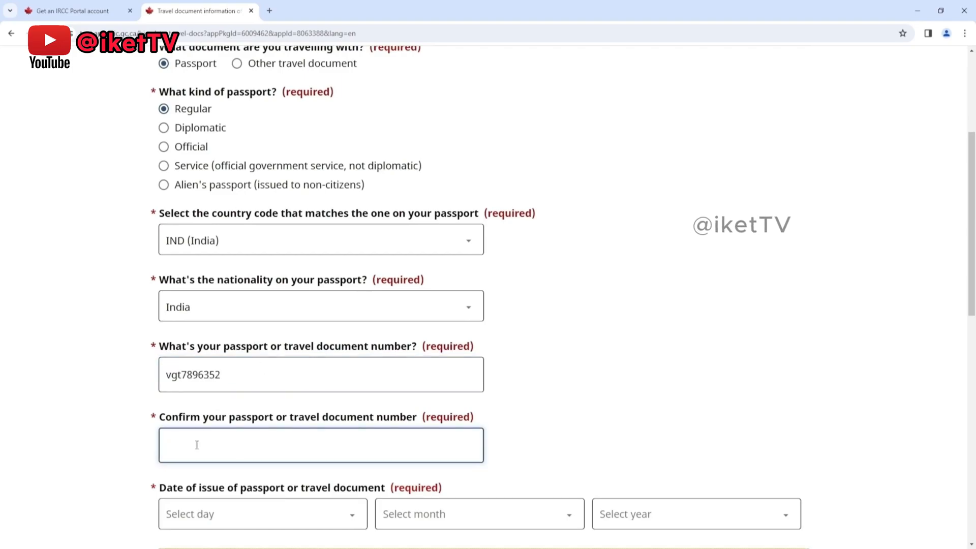
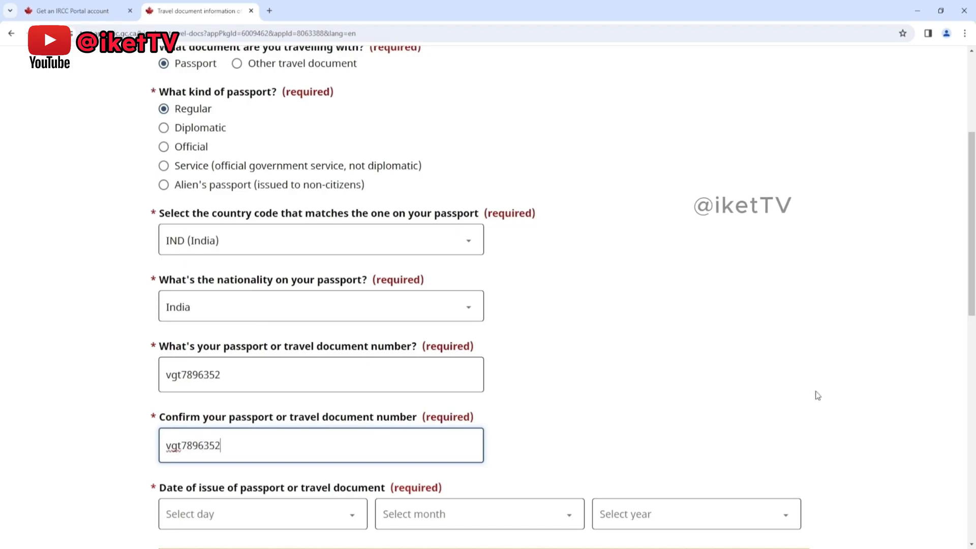
Step: Set the passport's date of issue to 15 December 2023
scroll(640, 338, "down", 2)
key("Tab")
type("15")
key("Tab")
type("d")
key("Tab")
type("2023")
Step: Set the passport's date of expiry to 14 December 2033
scroll(587, 306, "down", 3)
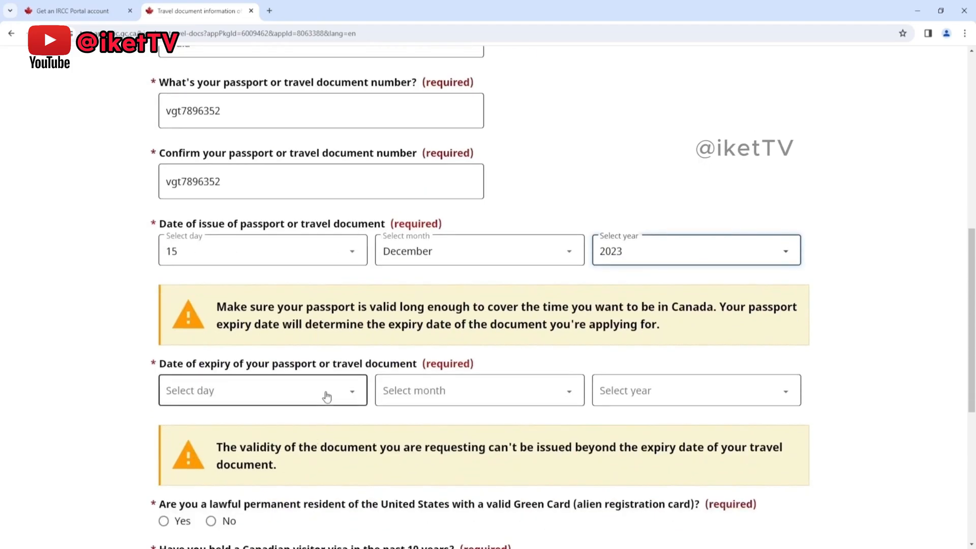
left_click(326, 396)
type("14")
left_click(450, 404)
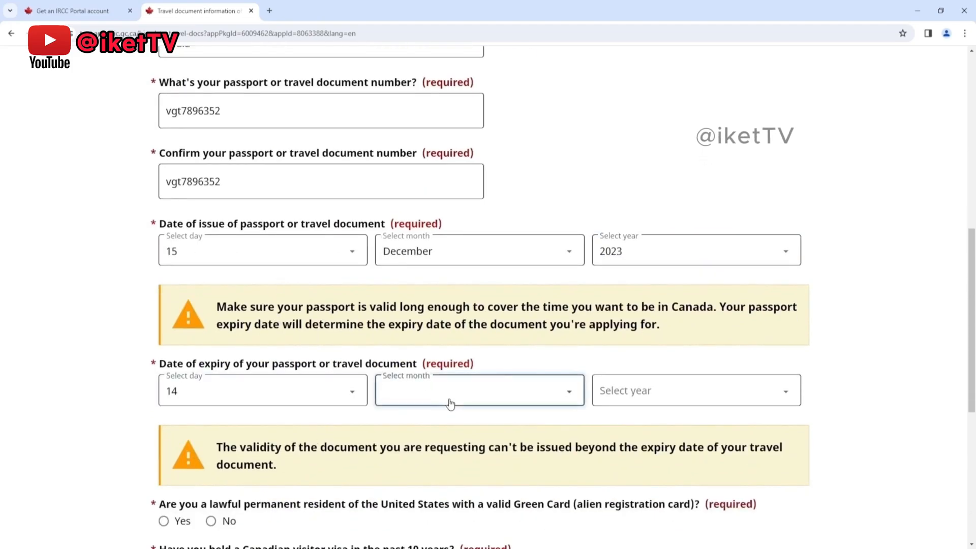
type("dec")
left_click(626, 384)
type("2033")
left_click(533, 416)
Step: Answer No to holding a U.S. Green Card, a Canadian visitor visa in the past 10 years and a valid U.S. nonimmigrant visa
scroll(533, 416, "down", 1)
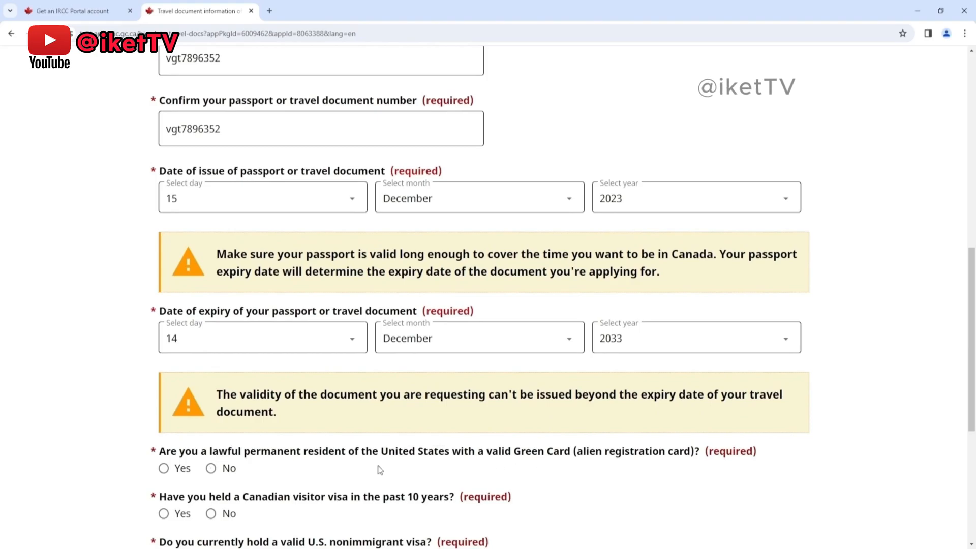
left_click(211, 469)
scroll(741, 488, "down", 2)
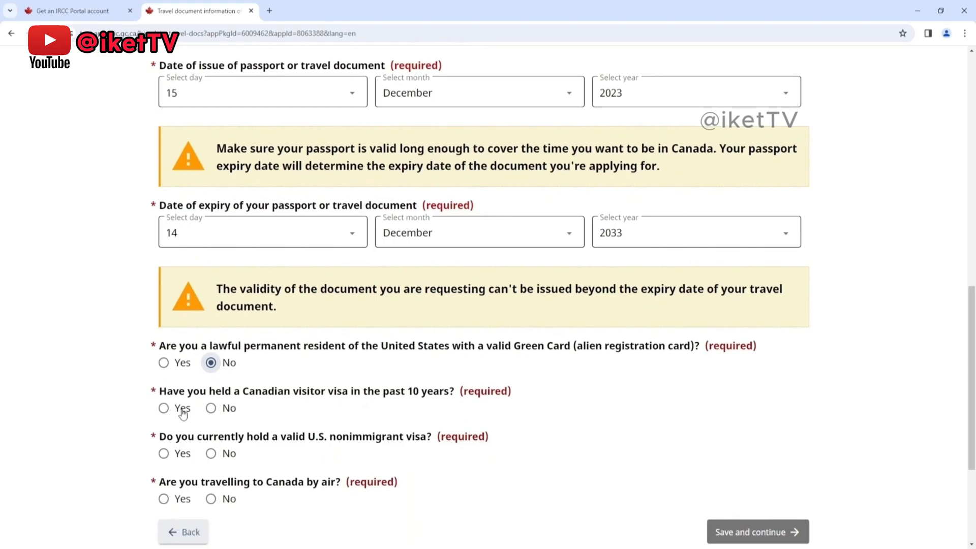
left_click(209, 410)
scroll(213, 411, "down", 1)
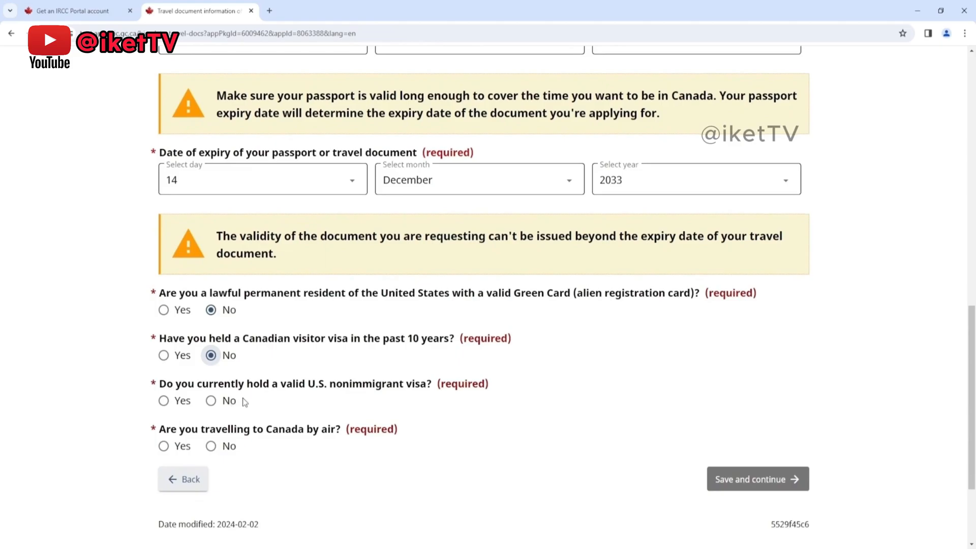
left_click(163, 401)
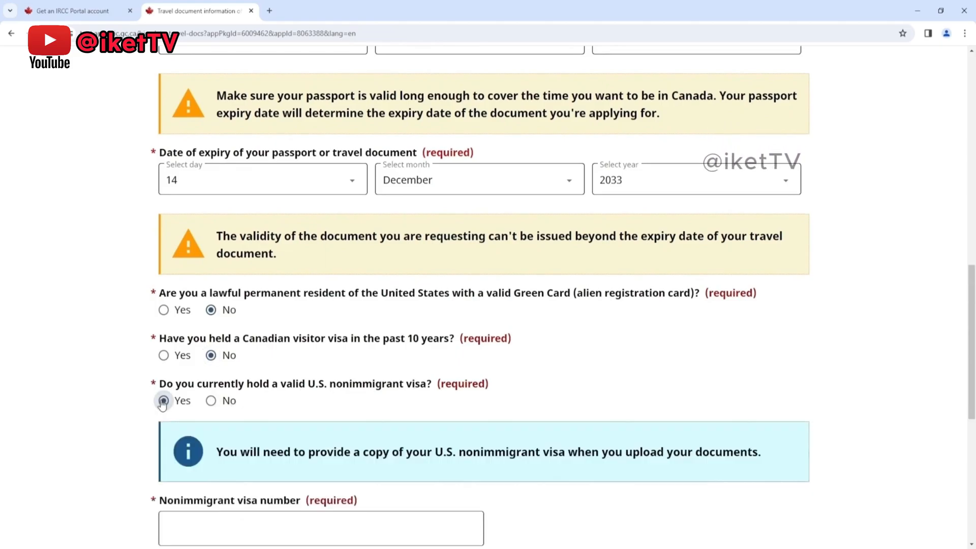
left_click(211, 401)
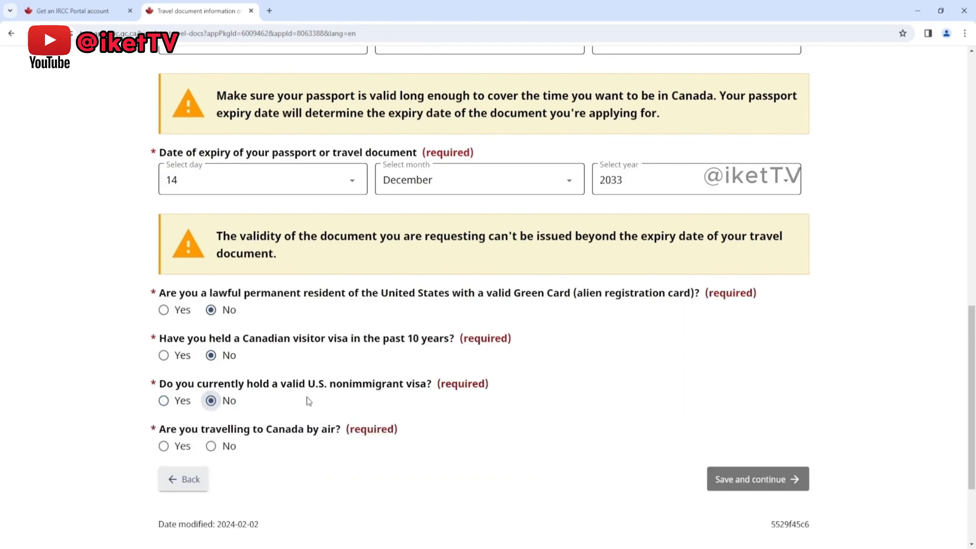
Step: Answer Yes to travelling to Canada by air and save the travel document page
scroll(294, 368, "down", 1)
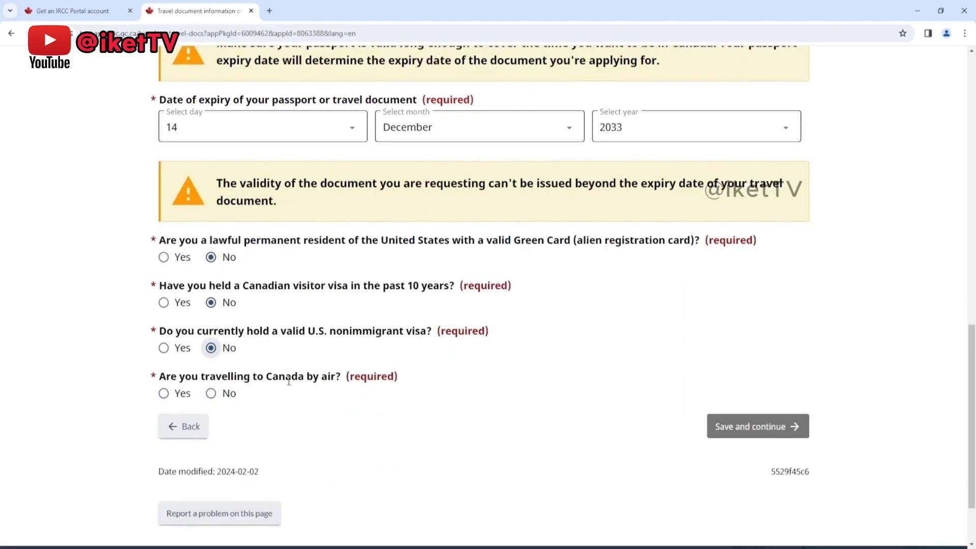
left_click(165, 395)
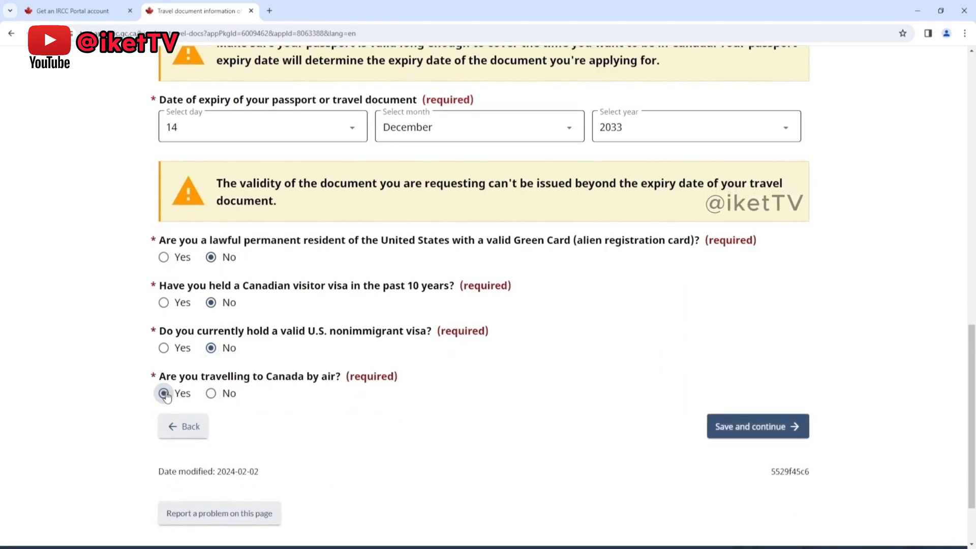
left_click(210, 393)
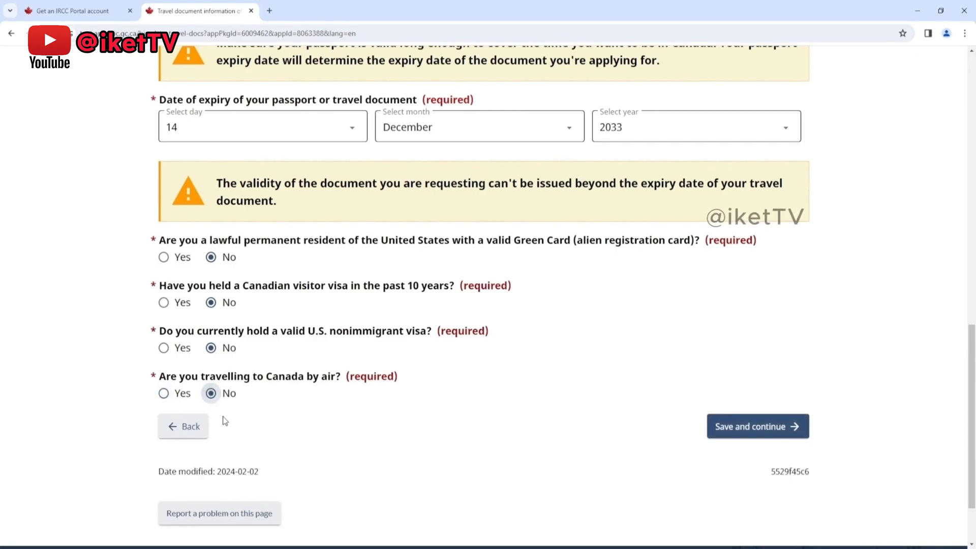
left_click(163, 394)
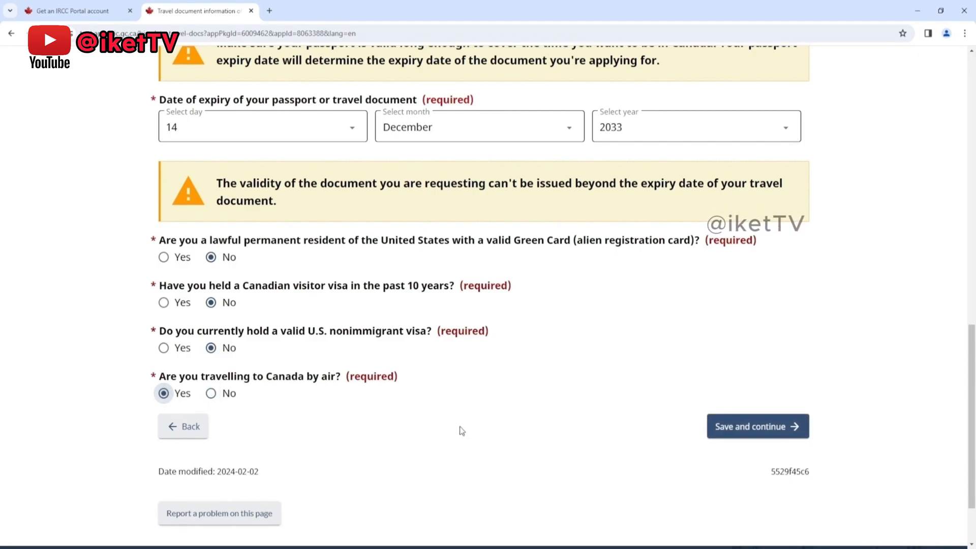
left_click(710, 425)
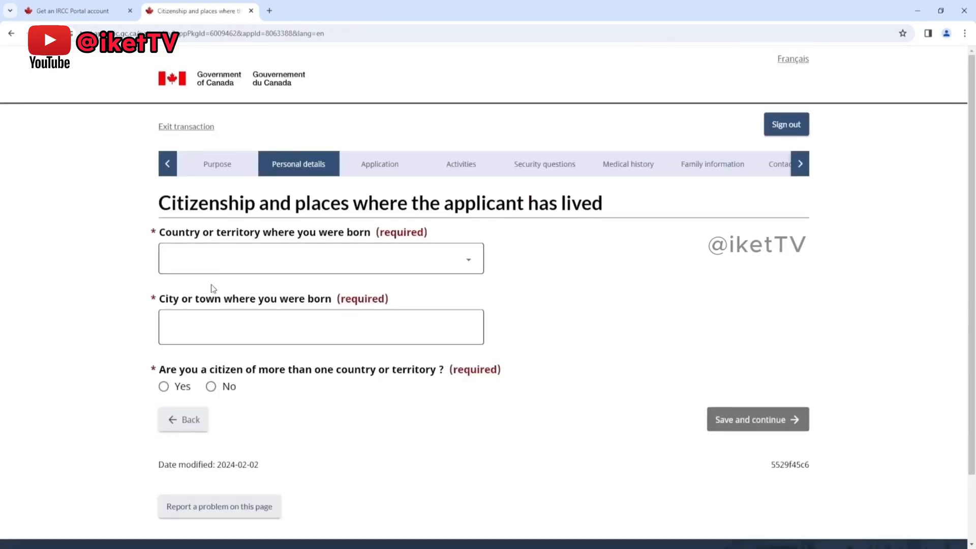
Step: Set the applicant's country or territory of birth to Pakistan
left_click(219, 262)
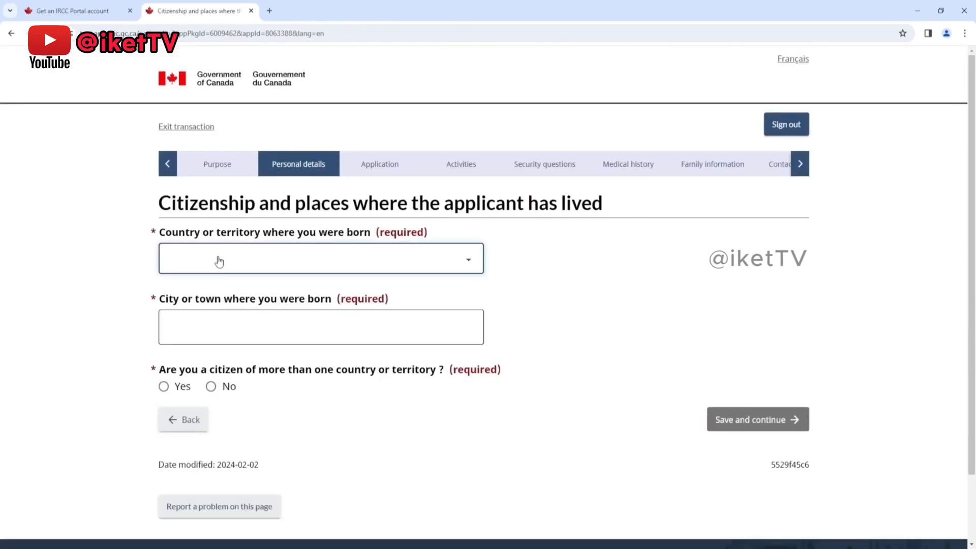
key("i")
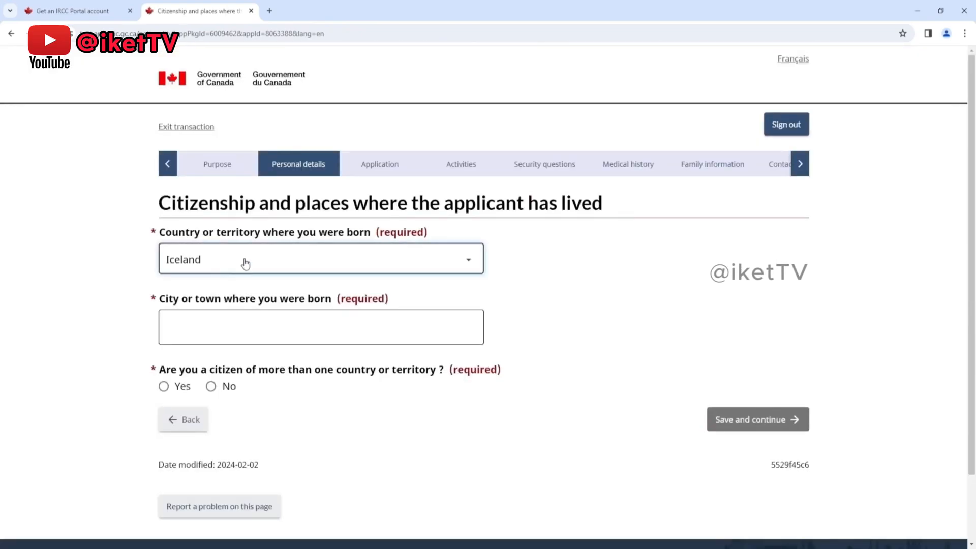
key("p")
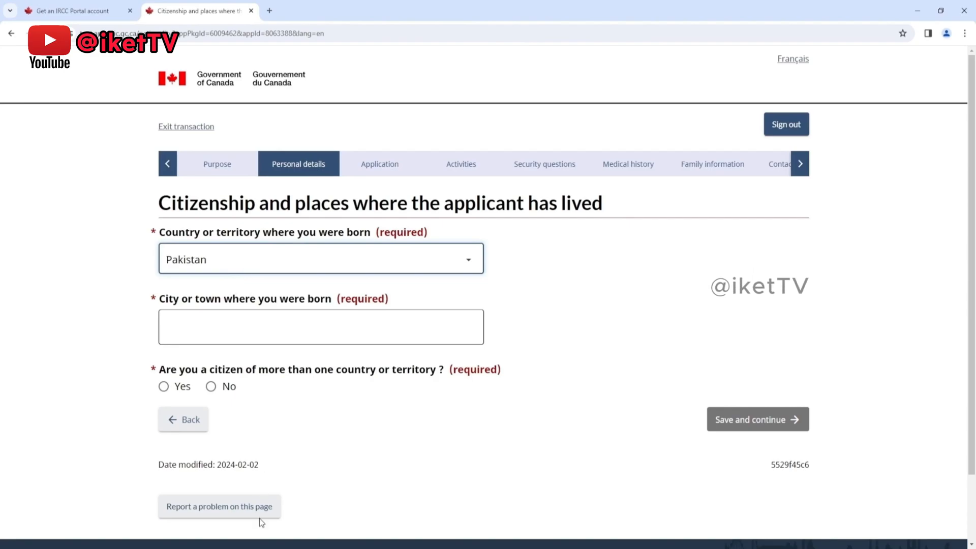
Step: Enter Karachi, with a capital K, as the city or town of birth
left_click(271, 340)
type("k")
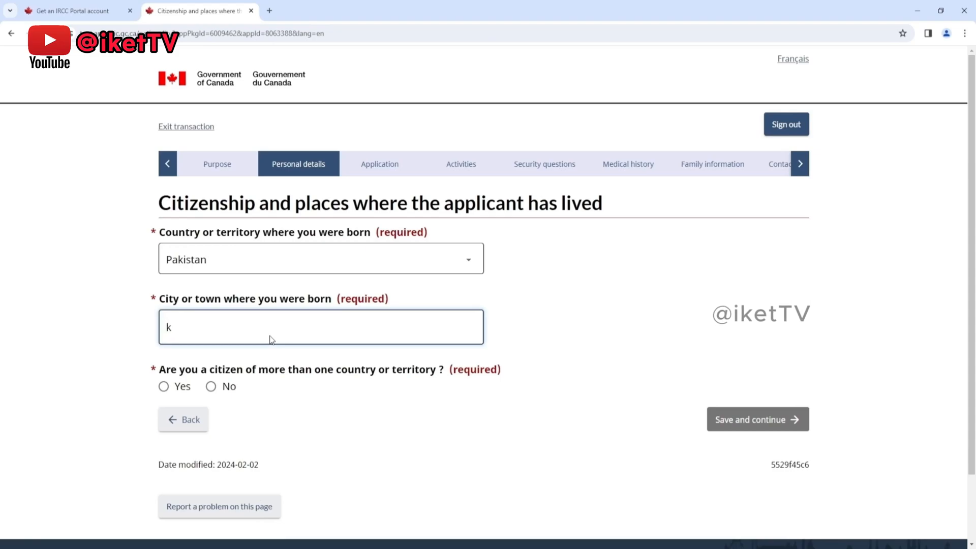
type("arachi")
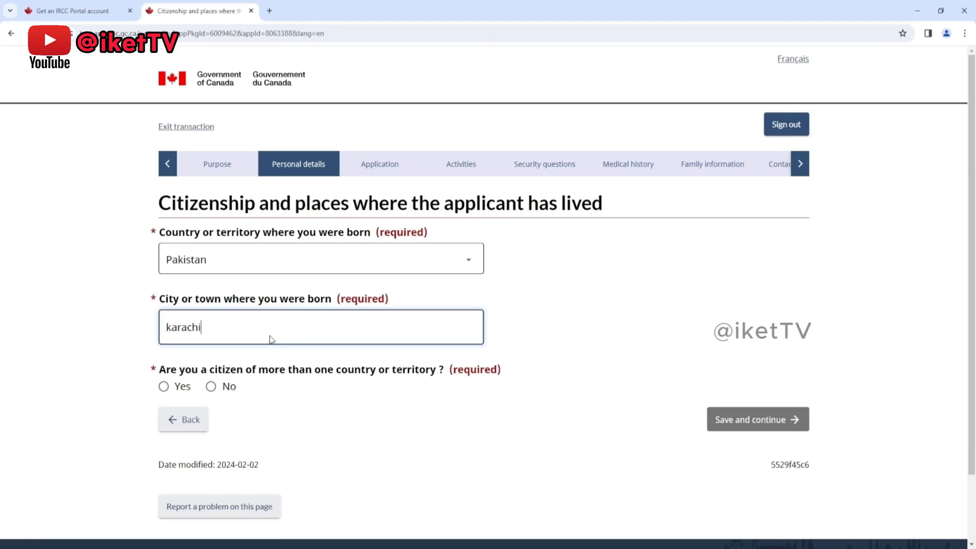
left_click(317, 403)
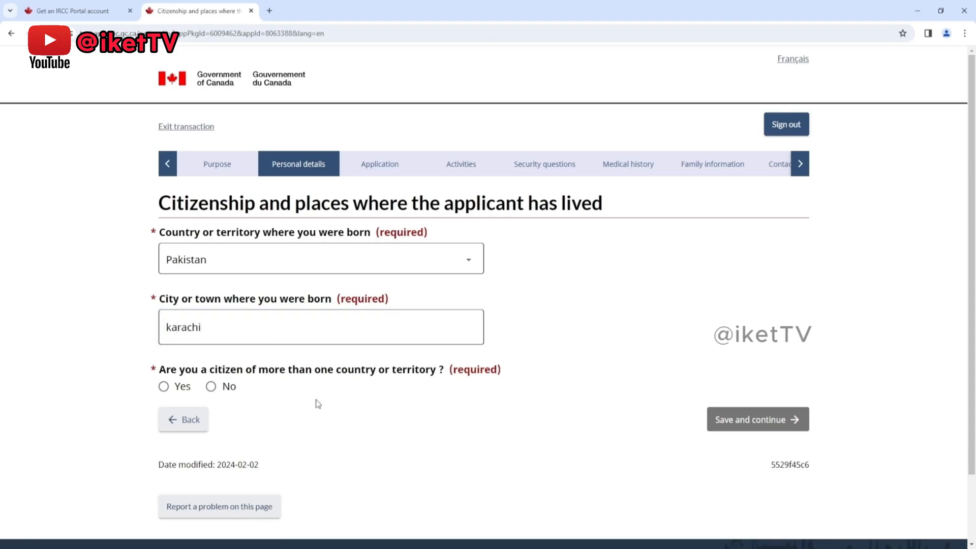
left_click(170, 327)
double_click(170, 326)
type("Karachi")
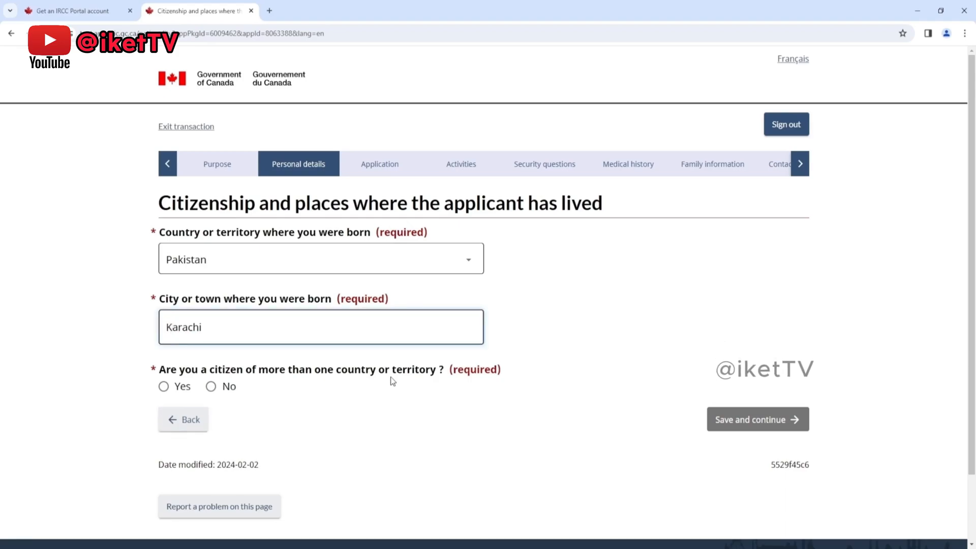
Step: Answer No to multiple citizenships and declare the applicant a citizen of Pakistan since birth
left_click(163, 386)
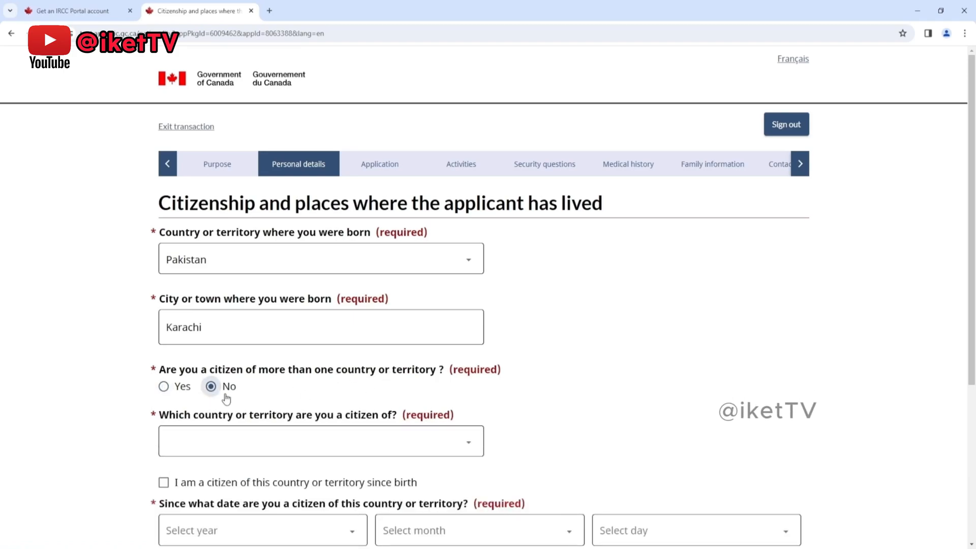
scroll(532, 396, "down", 1)
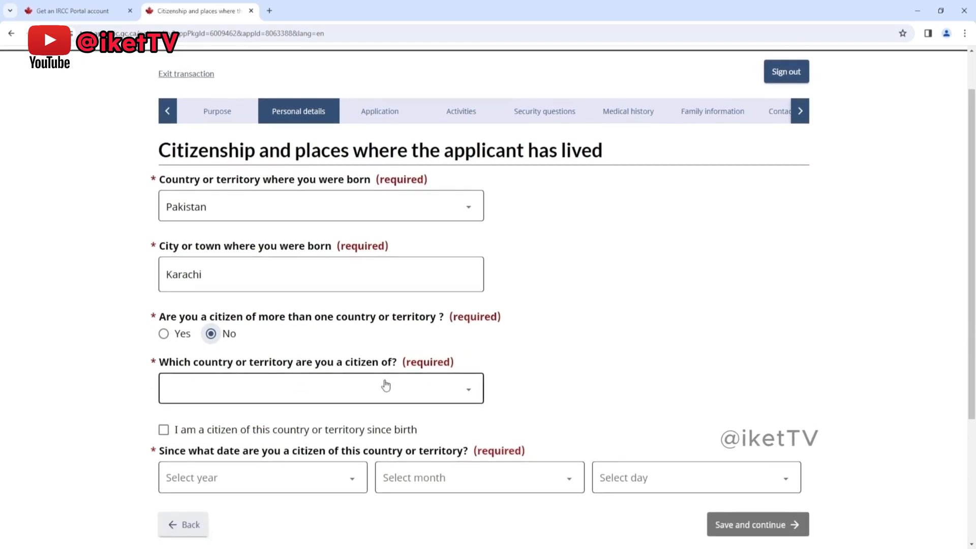
left_click(247, 395)
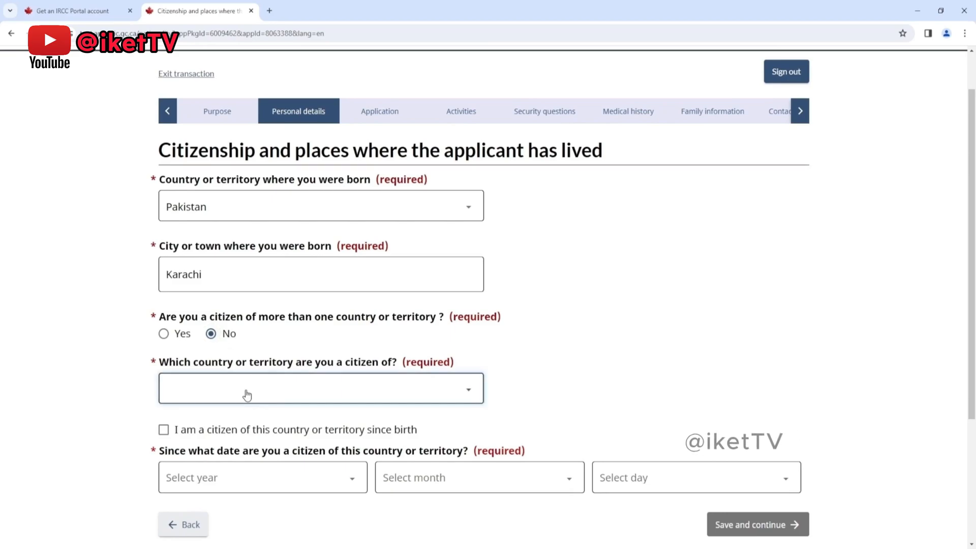
left_click(164, 430)
scroll(173, 429, "down", 1)
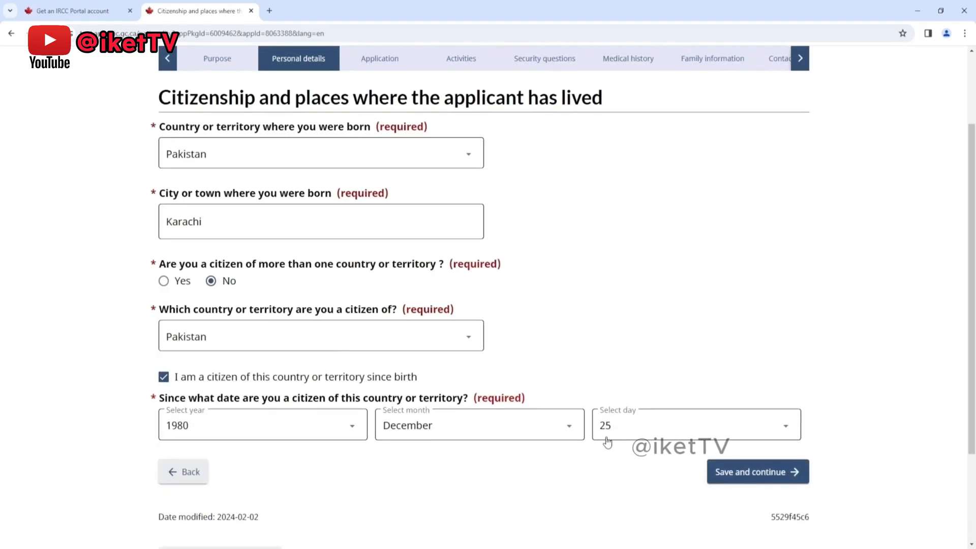
Step: Save the citizenship page, and answer No to having a national identity document and to having used another name, saving each answer
left_click(759, 474)
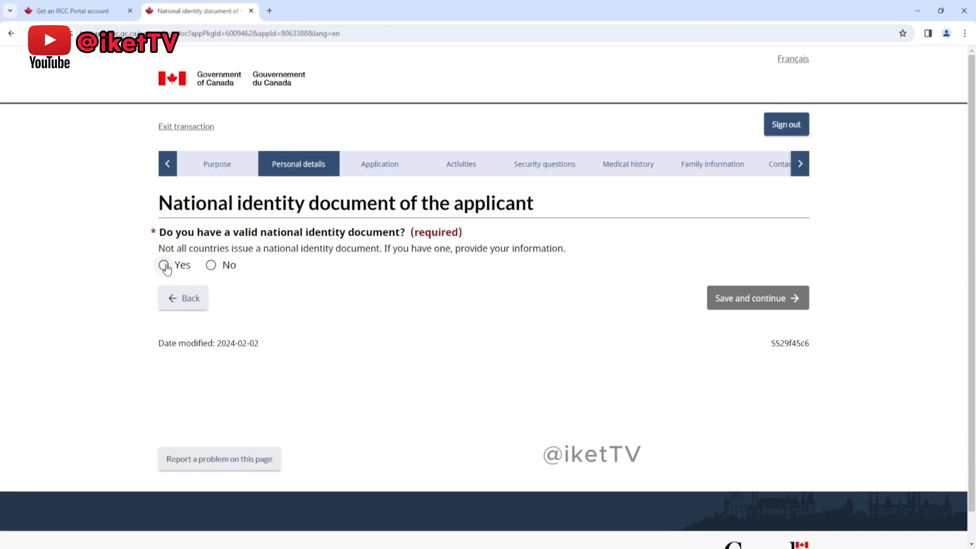
left_click(210, 265)
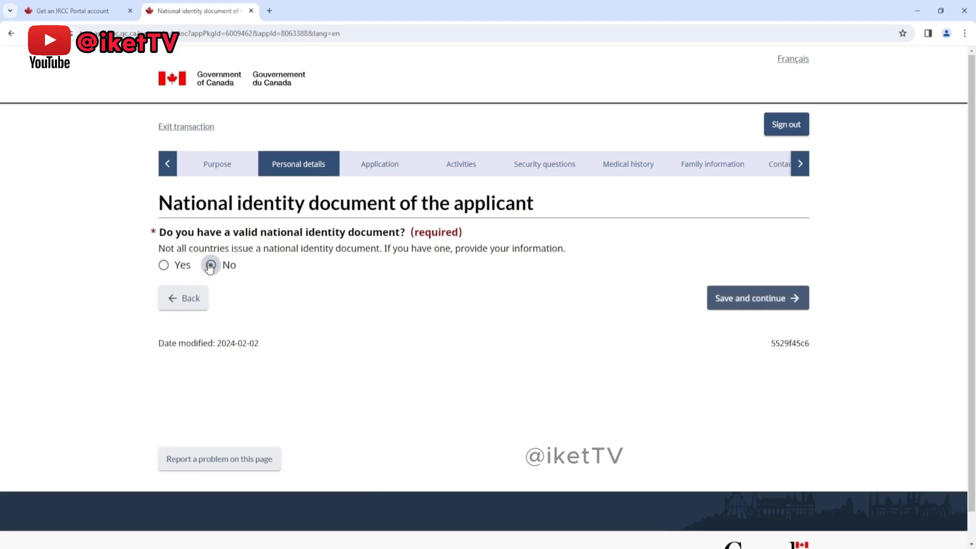
left_click(734, 297)
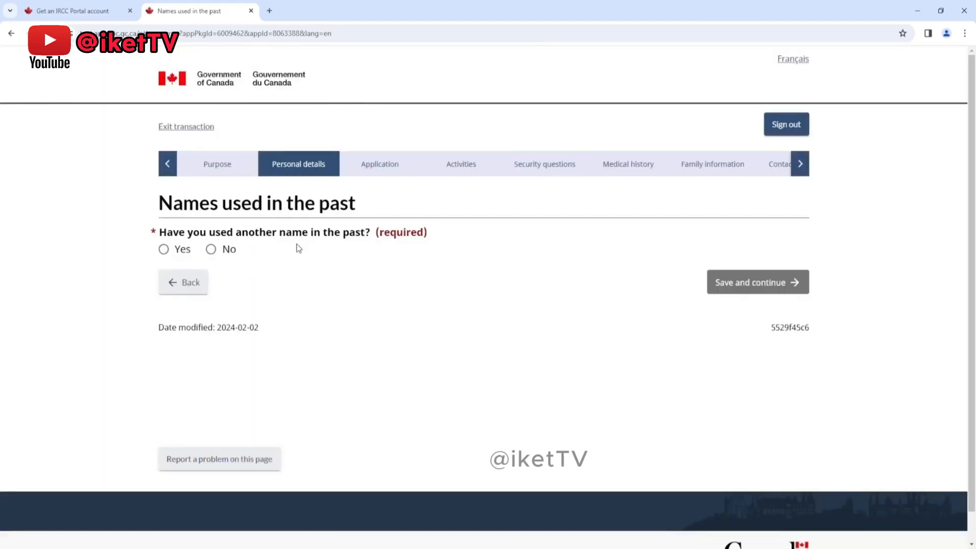
left_click(211, 250)
left_click(758, 288)
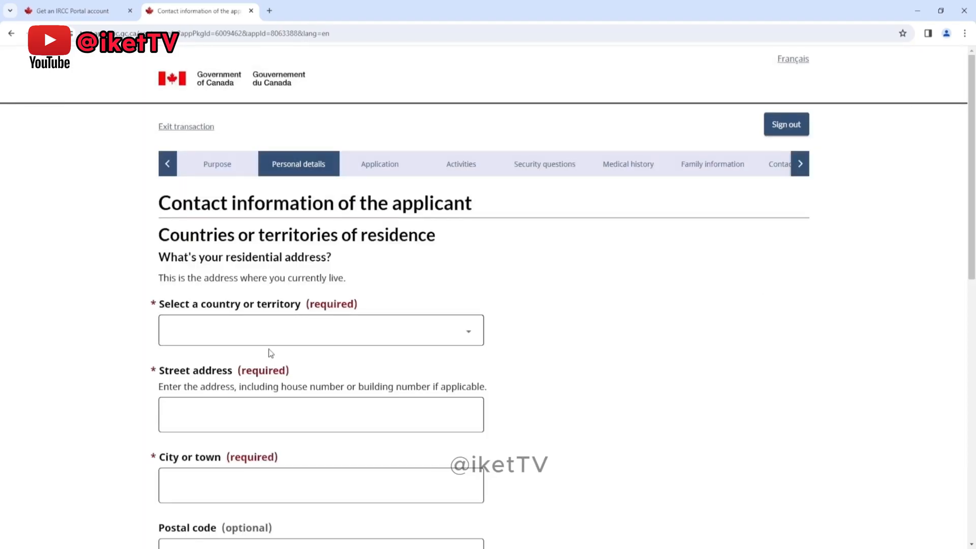
Step: Set the residential address country to United Arab Emirates and enter the applicant's street address
scroll(396, 251, "down", 1)
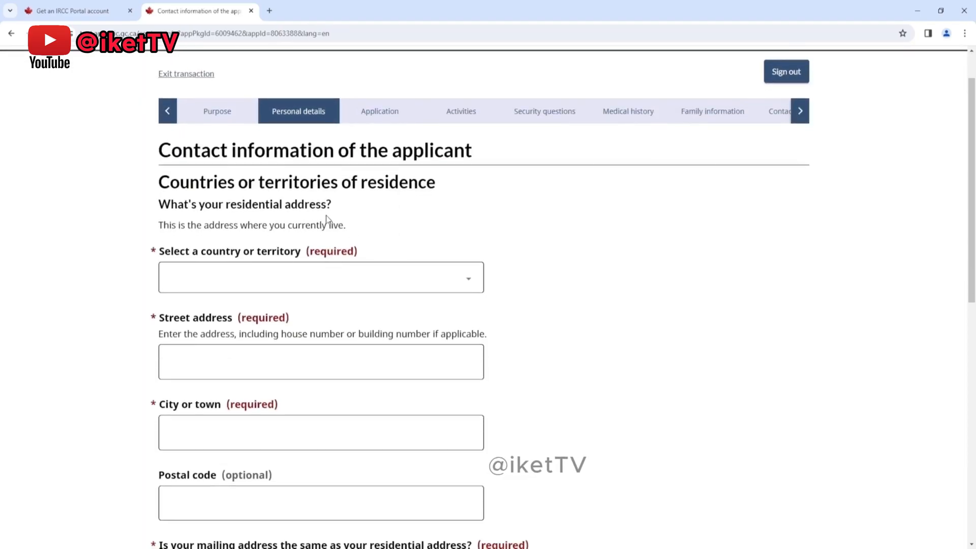
left_click(301, 282)
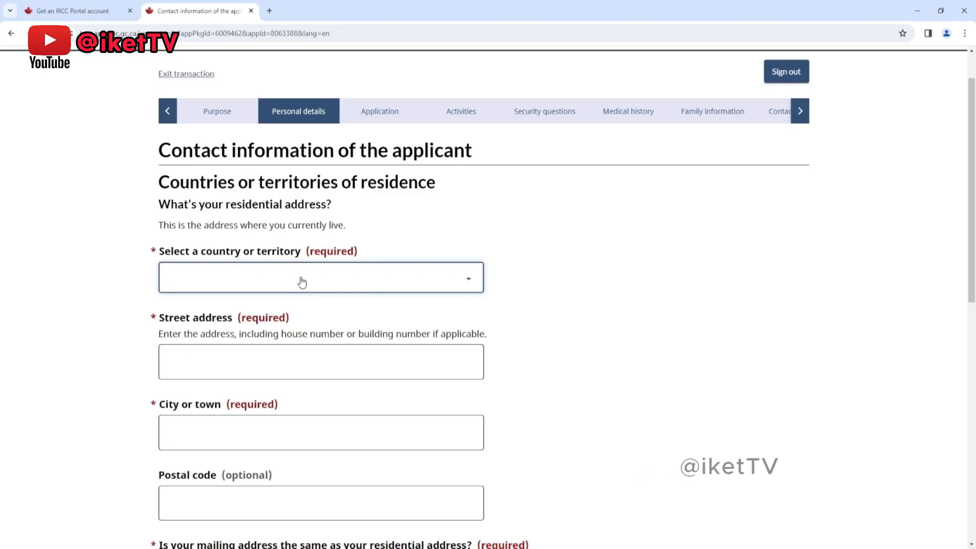
type("Uganda")
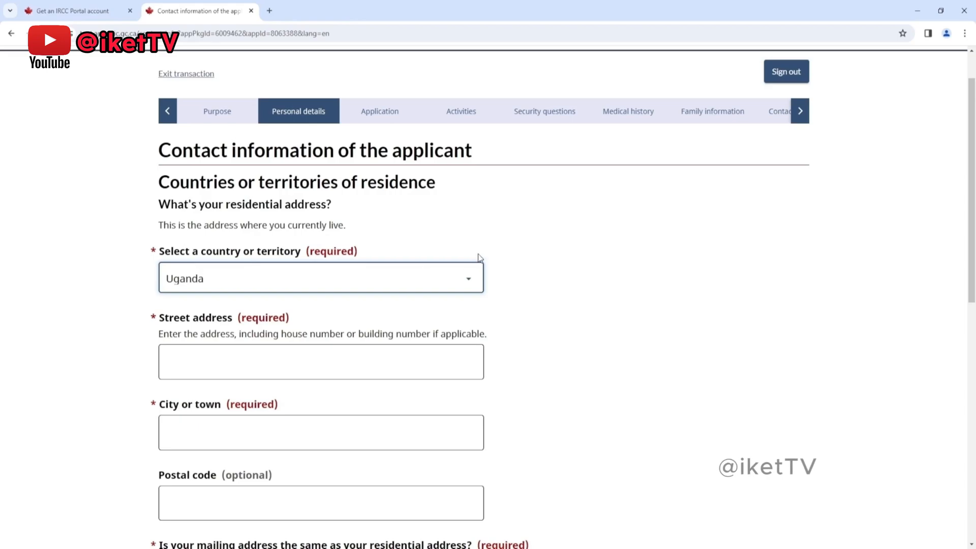
type("nited Arab Emirates")
left_click(279, 362)
type("shahrah faisal")
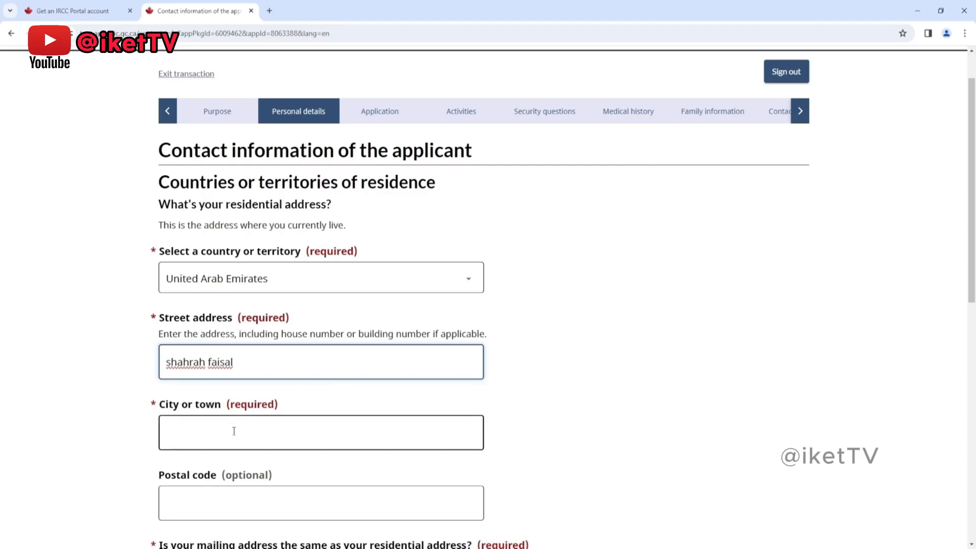
Step: Enter Dubai as the city of residence and answer Yes to the mailing address being the same
left_click(234, 431)
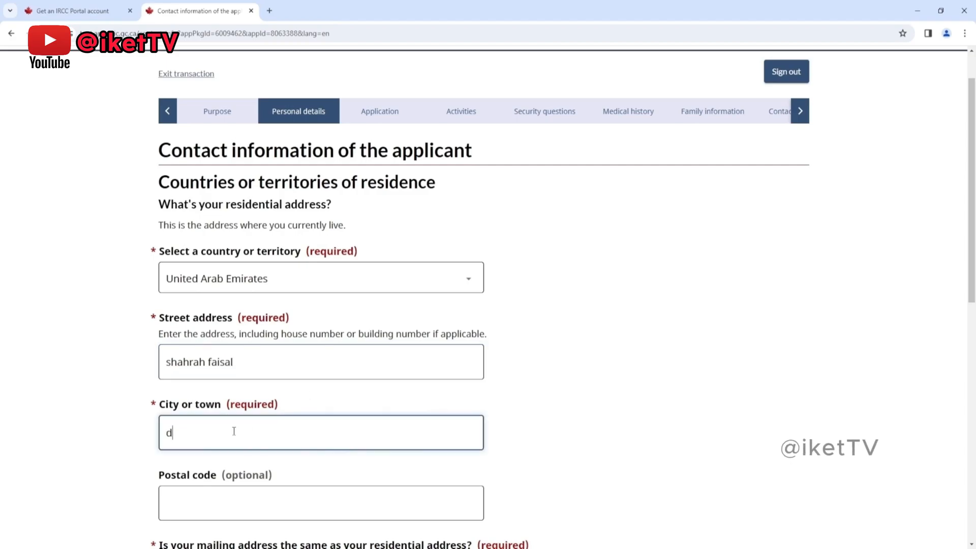
scroll(279, 437, "down", 3)
left_click(329, 440)
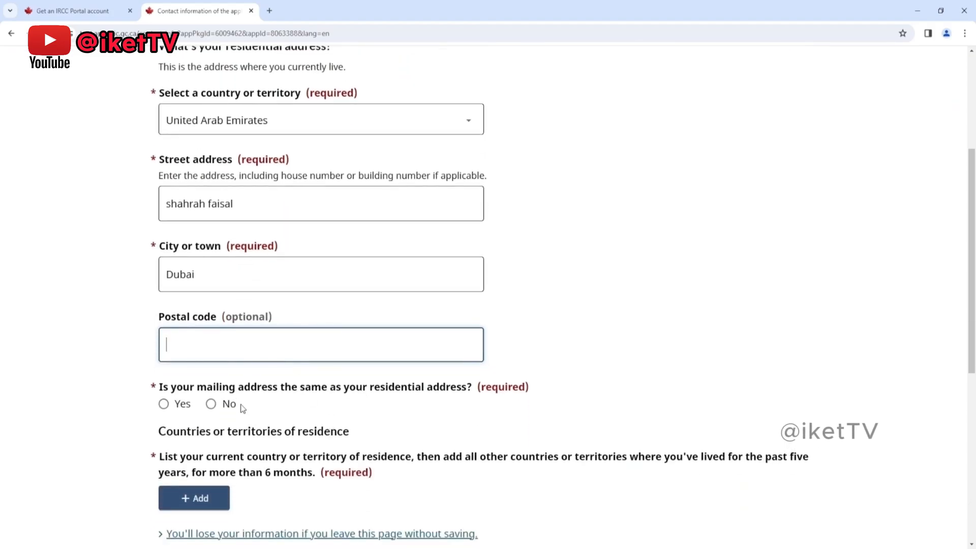
left_click(163, 405)
Step: Read the instruction on listing countries of residence for the past five years and the minimum stay it covers
scroll(356, 373, "down", 1)
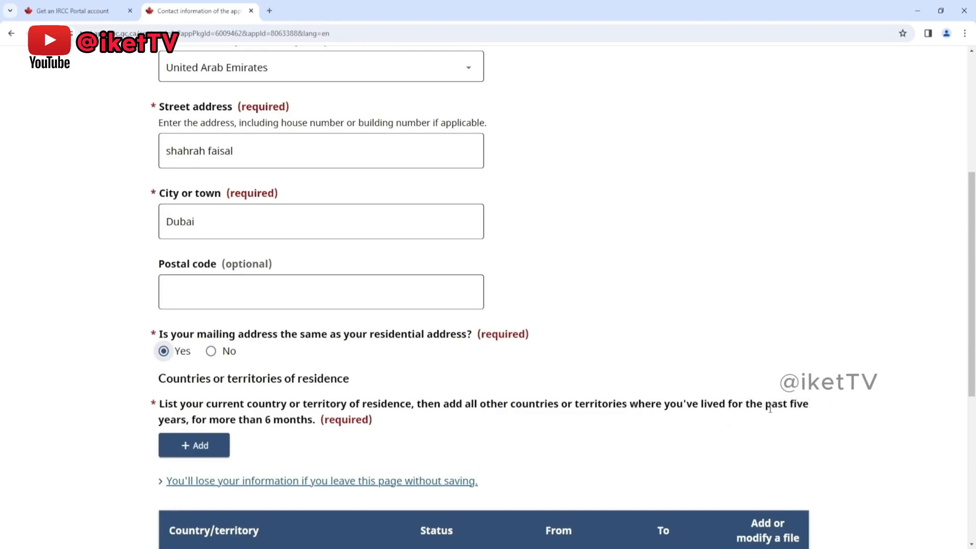
left_click_drag(766, 404, 804, 403)
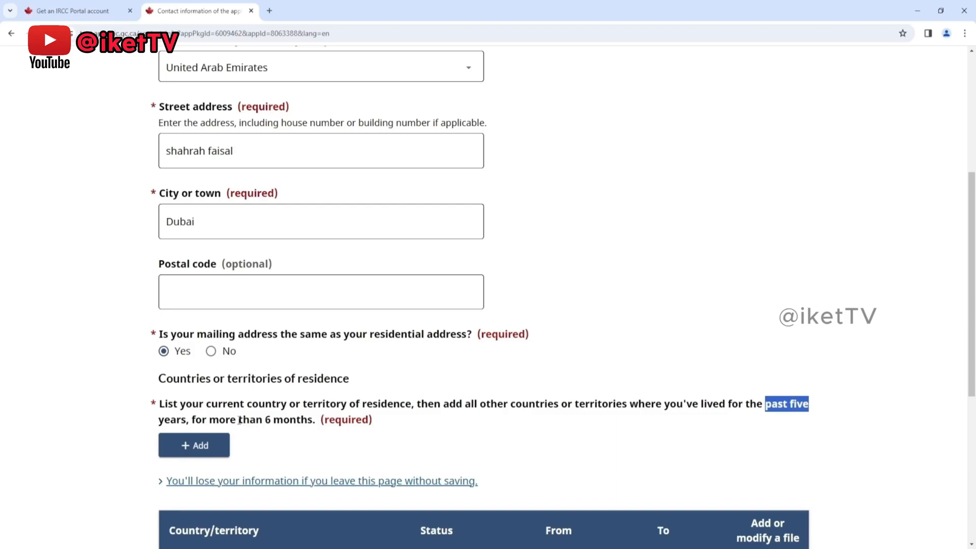
left_click_drag(192, 420, 312, 418)
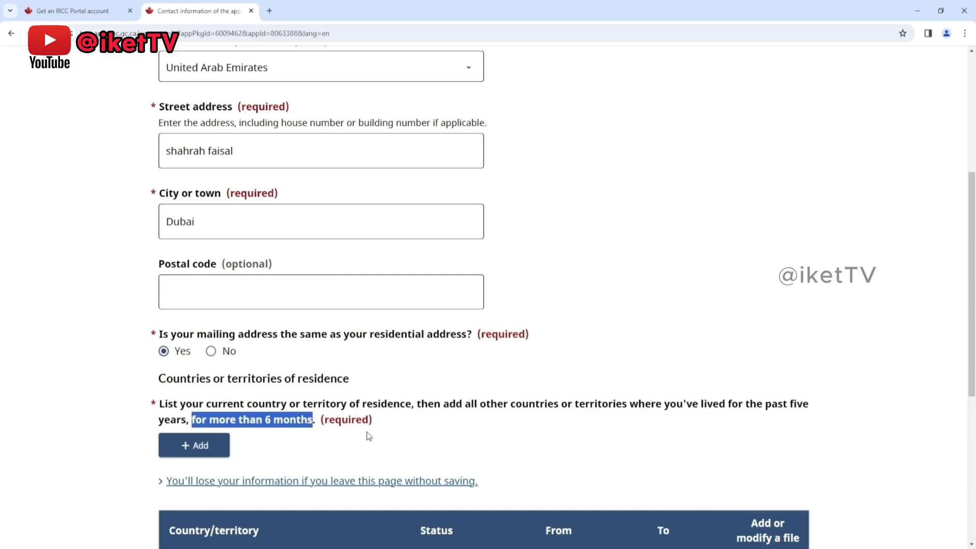
scroll(368, 436, "down", 1)
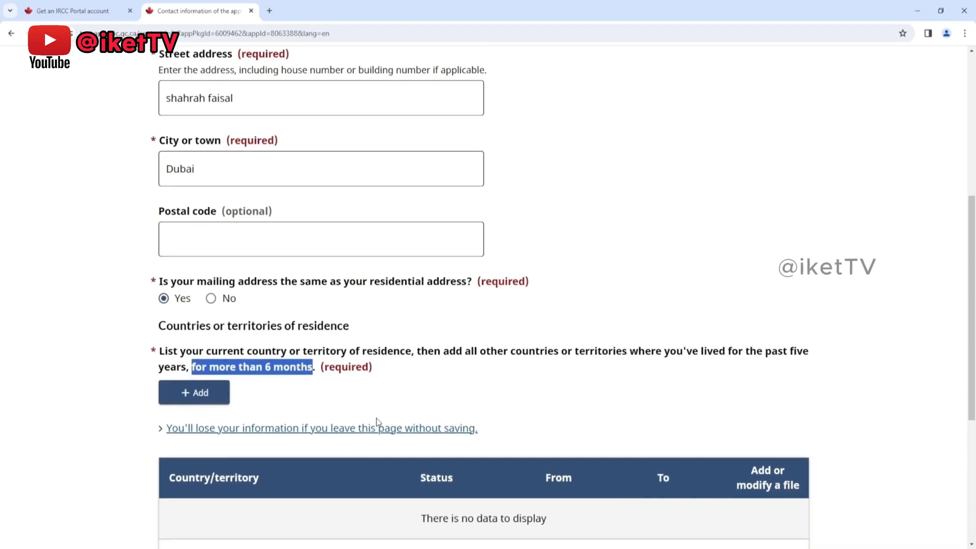
left_click(405, 430)
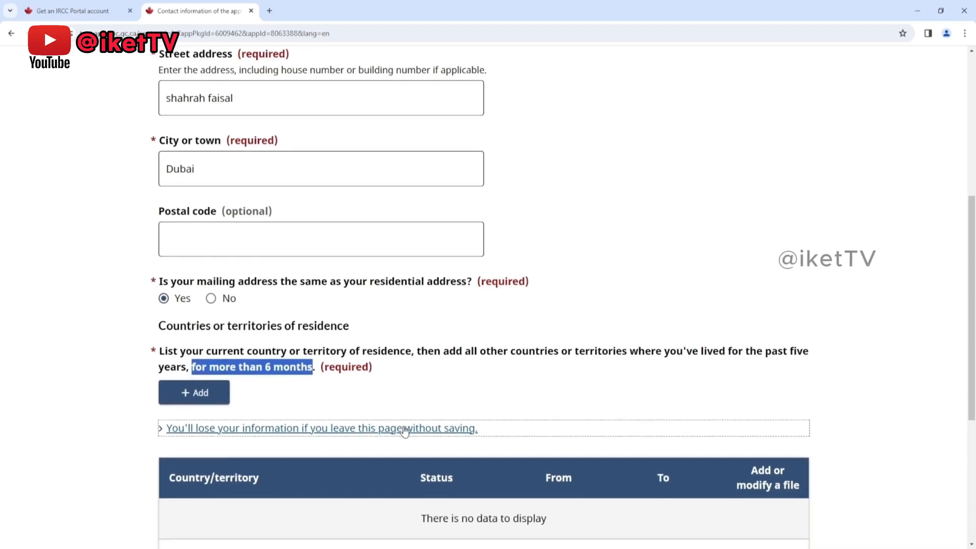
scroll(629, 377, "down", 1)
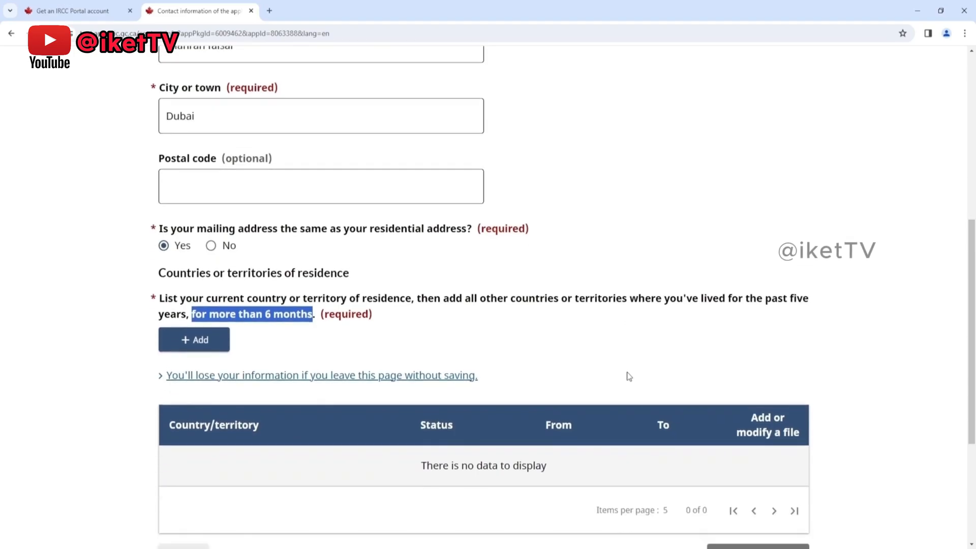
Step: Add a country of residence entry for United Arab Emirates with the status Permanent resident
left_click(202, 349)
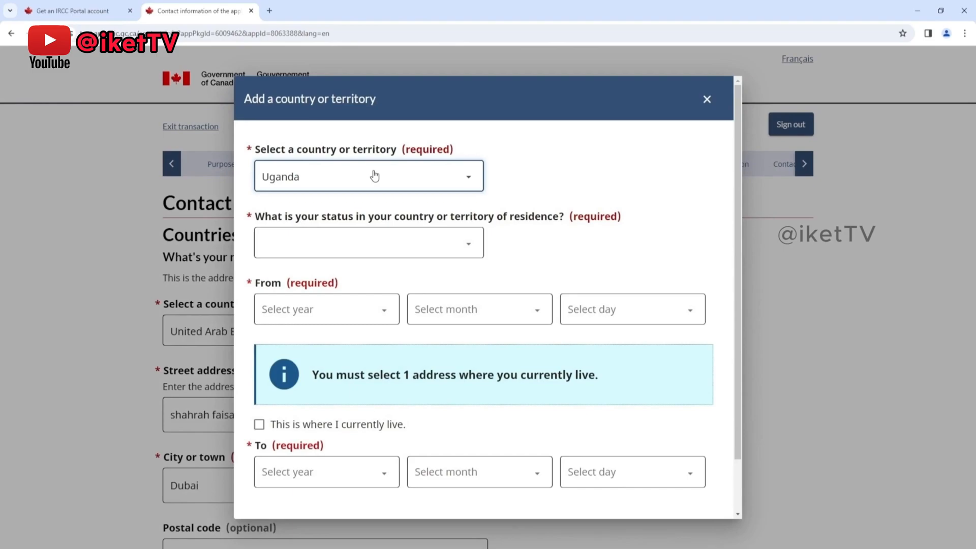
left_click(338, 401)
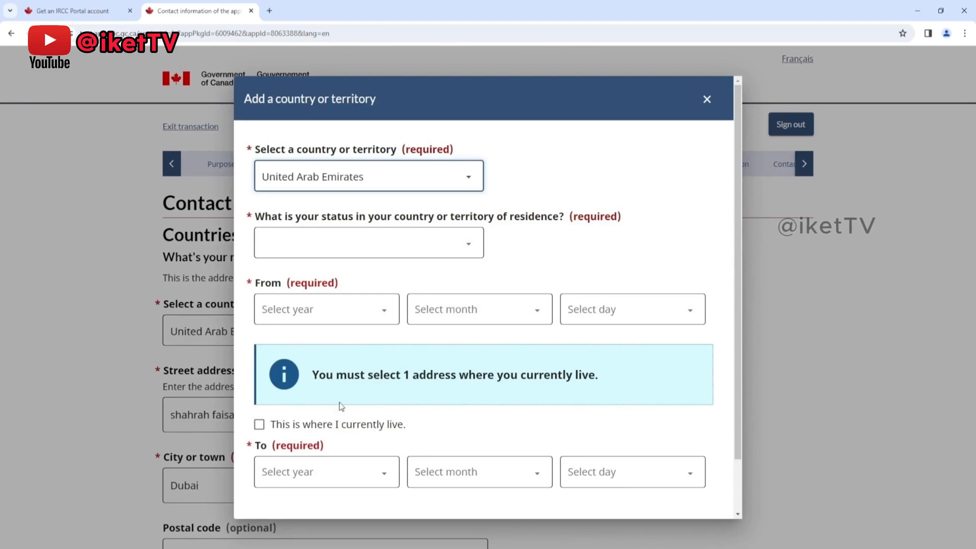
left_click(327, 236)
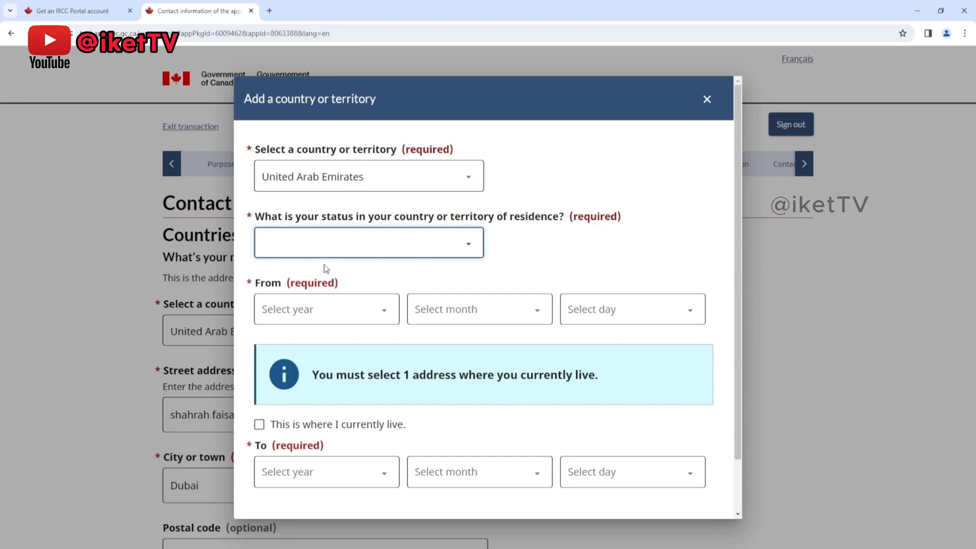
left_click(329, 318)
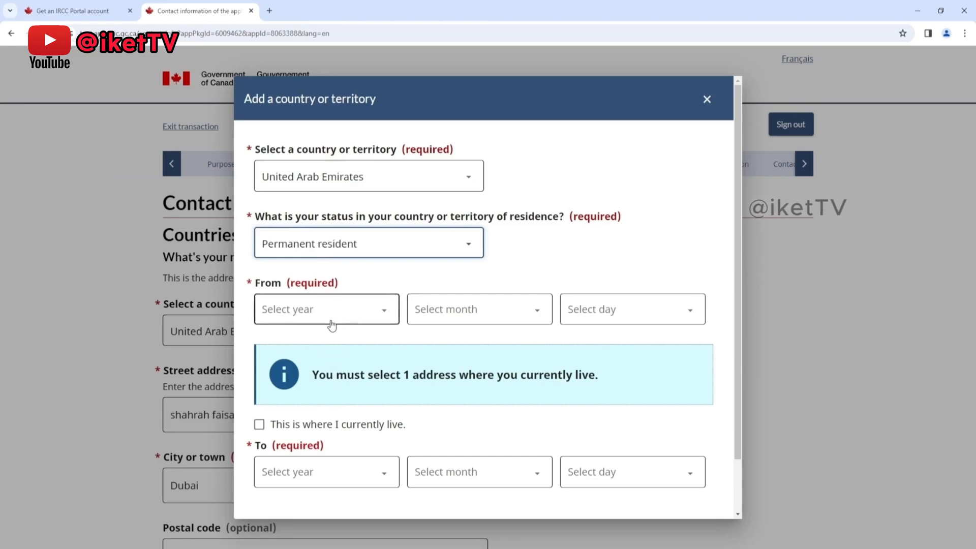
Step: Start the United Arab Emirates residence on March 5, 2021, mark it as where the applicant currently lives, and save the entry
left_click(344, 316)
left_click(296, 75)
left_click(492, 317)
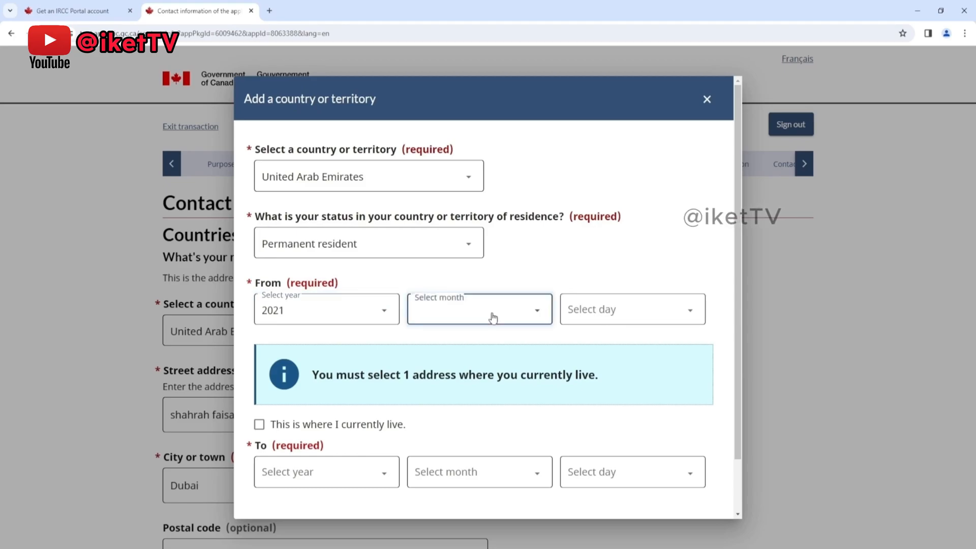
left_click(470, 395)
left_click(588, 313)
left_click(596, 85)
left_click(259, 425)
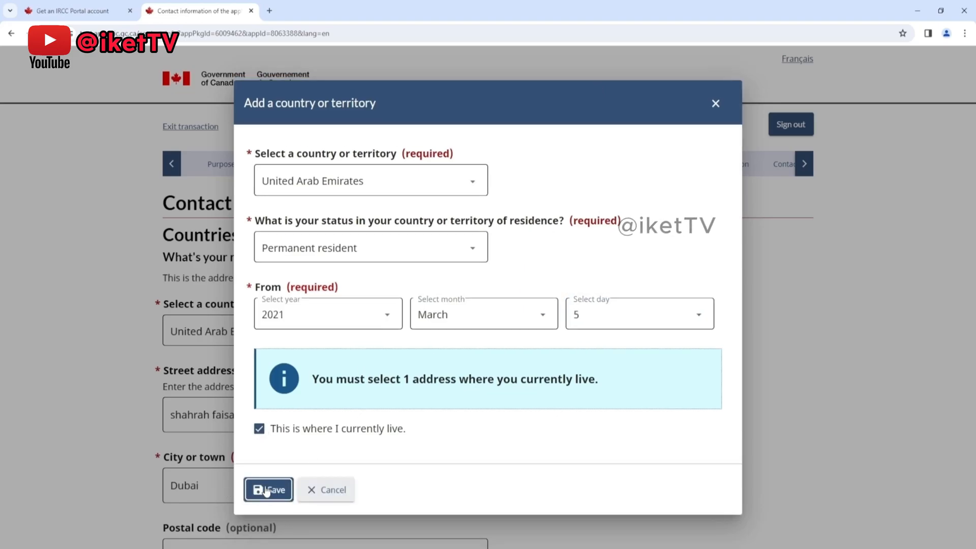
left_click(267, 490)
Step: Examine the message above the residential address and the entries listed in the countries of residence table
scroll(579, 344, "down", 3)
scroll(782, 450, "up", 7)
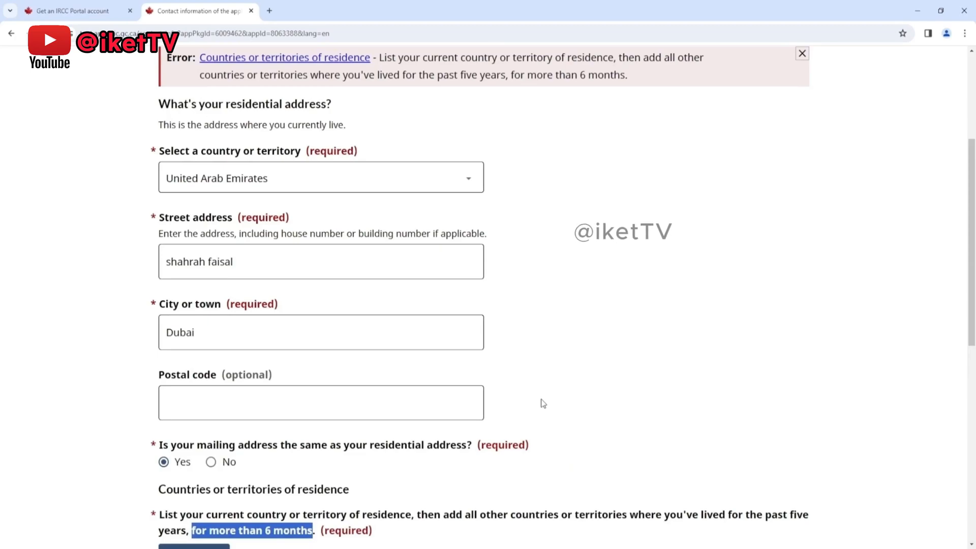
scroll(543, 394, "up", 1)
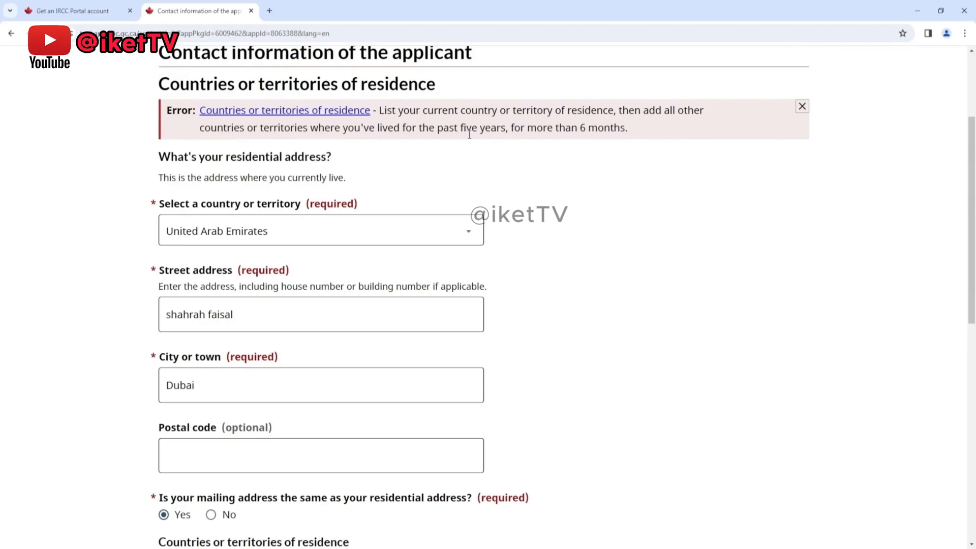
scroll(522, 161, "down", 1)
scroll(522, 160, "down", 4)
scroll(523, 226, "down", 2)
scroll(523, 226, "down", 1)
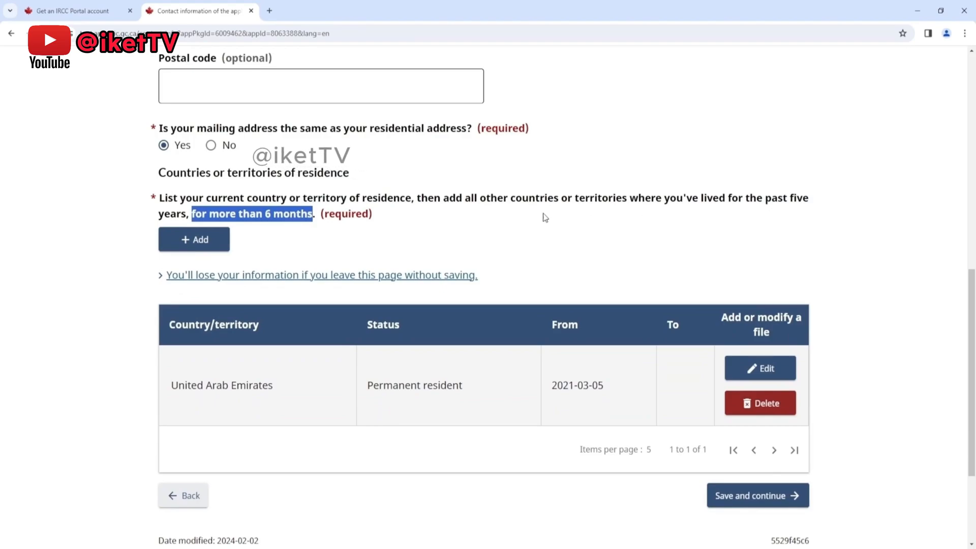
left_click(325, 242)
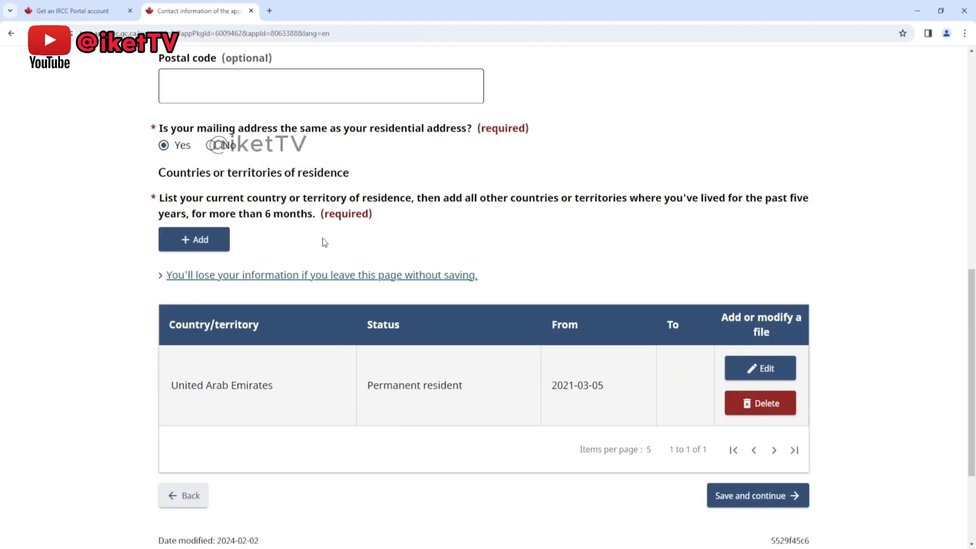
Step: Add a second country of residence entry for Pakistan with the status Foreign National
left_click(206, 241)
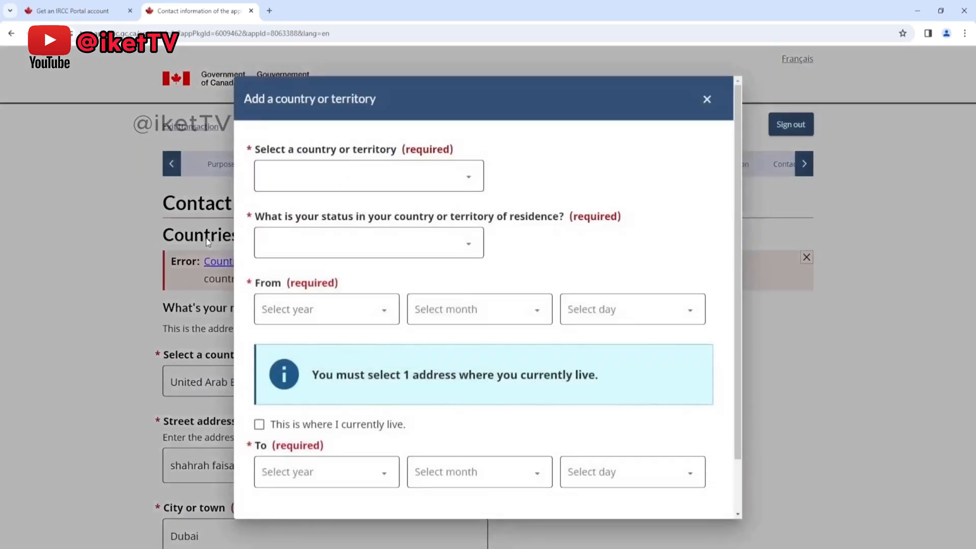
left_click(441, 183)
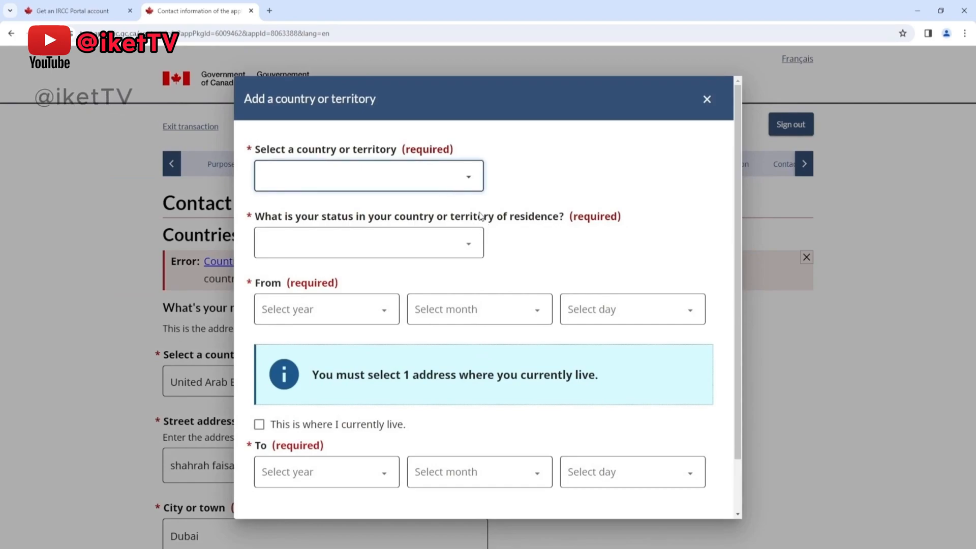
left_click(416, 403)
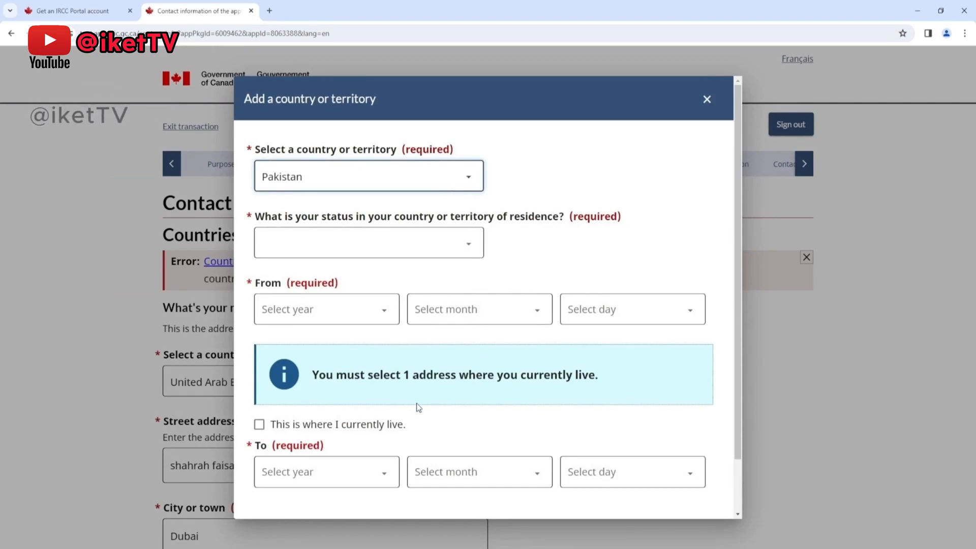
left_click(372, 244)
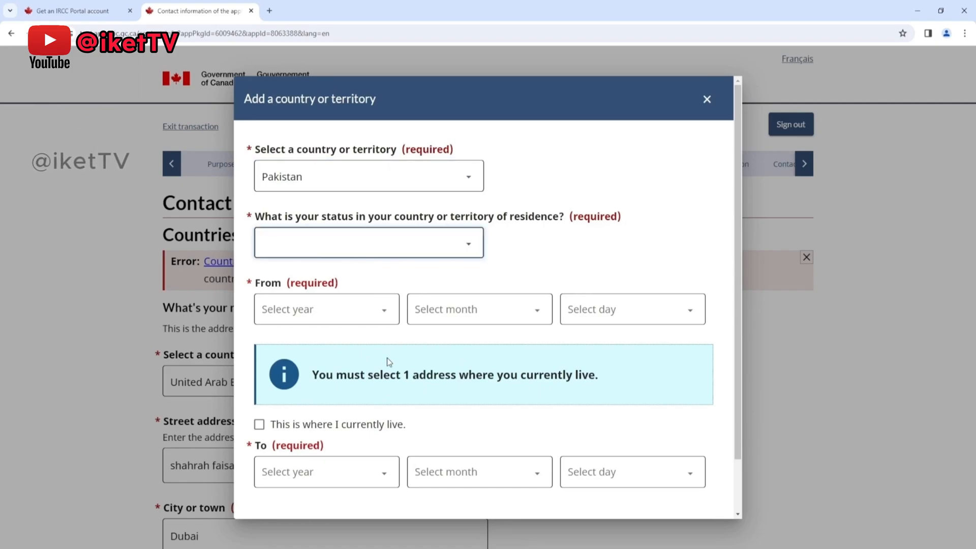
left_click(337, 306)
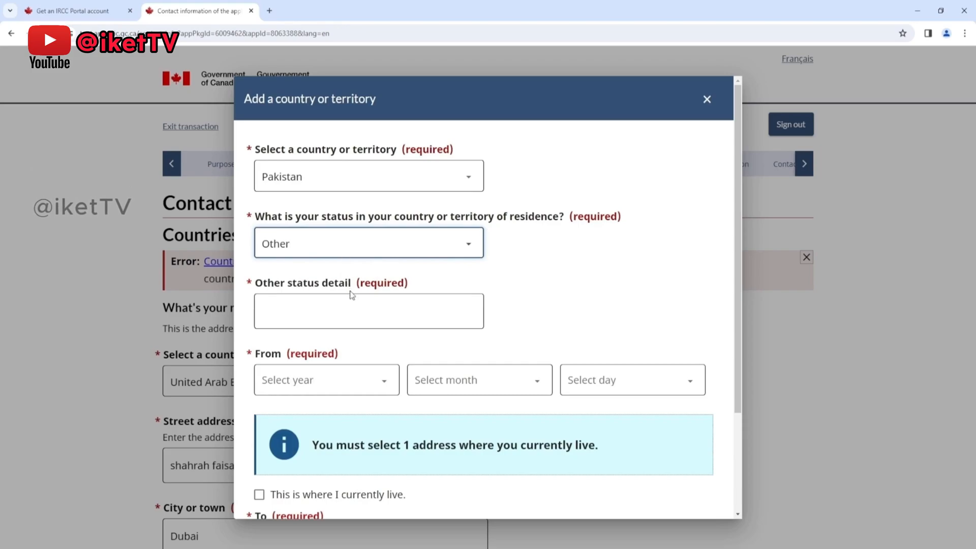
left_click(350, 292)
Step: Set the start date of the Pakistan residence to January 1, 2018
left_click(336, 301)
left_click(336, 102)
left_click(480, 315)
left_click(481, 346)
left_click(573, 307)
left_click(605, 41)
Step: Set the end date of the Pakistan residence to March 5, 2021 and save the entry
left_click(311, 477)
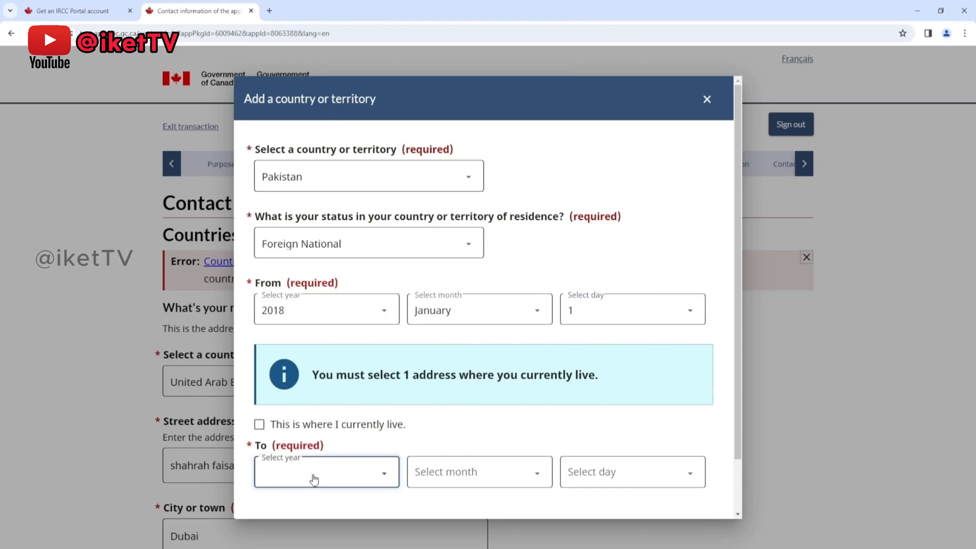
left_click(395, 203)
left_click(470, 474)
left_click(453, 318)
left_click(620, 473)
left_click(629, 374)
scroll(444, 464, "down", 2)
left_click(261, 492)
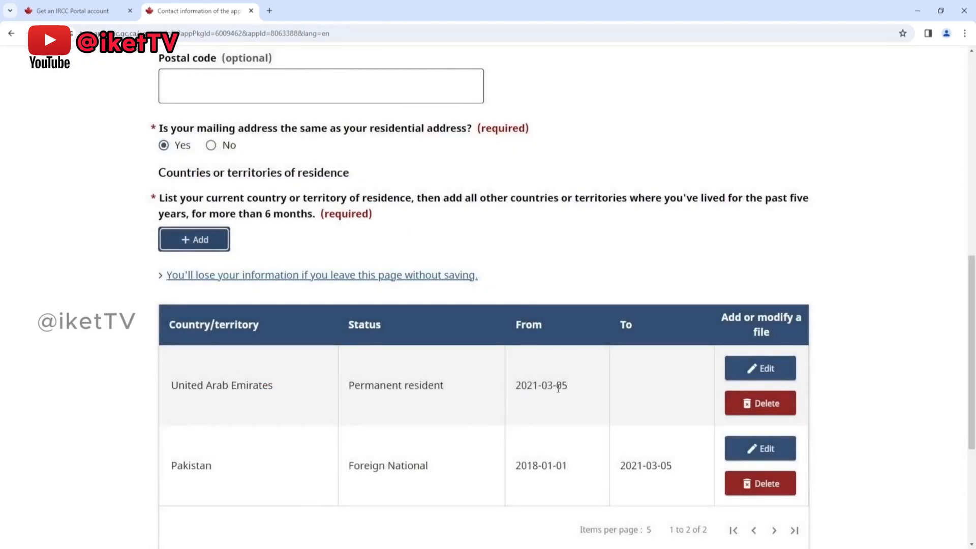
Step: Save the contact information page and answer No to already having valid biometrics on file
scroll(676, 367, "down", 2)
left_click(752, 471)
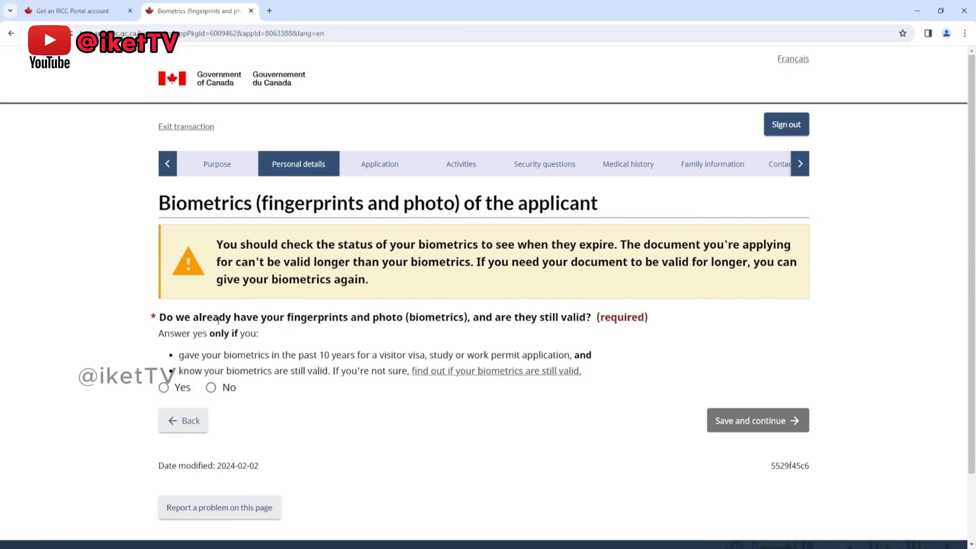
left_click(213, 390)
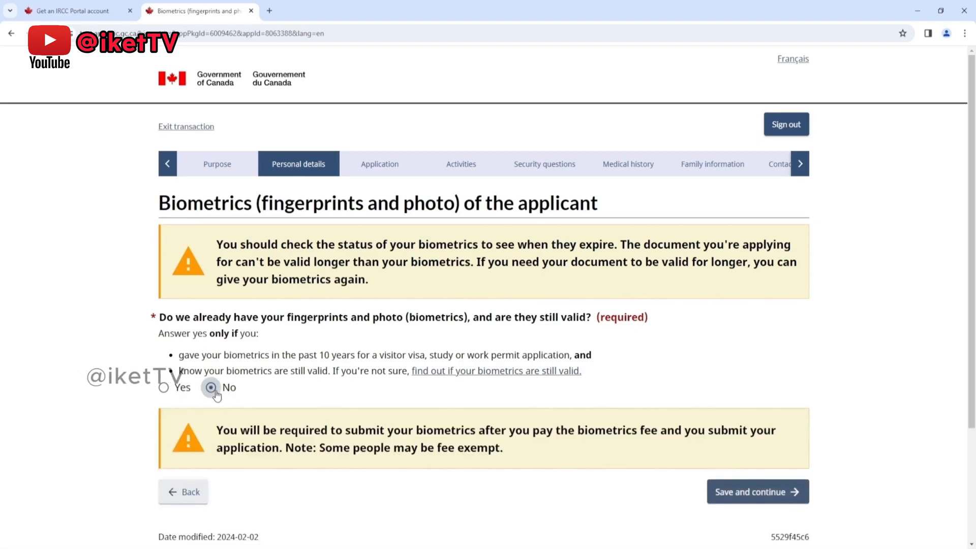
Step: Save the biometrics page, then complete and save the finances page with 20000 CAD for the stay and No to money from someone else
scroll(482, 374, "down", 1)
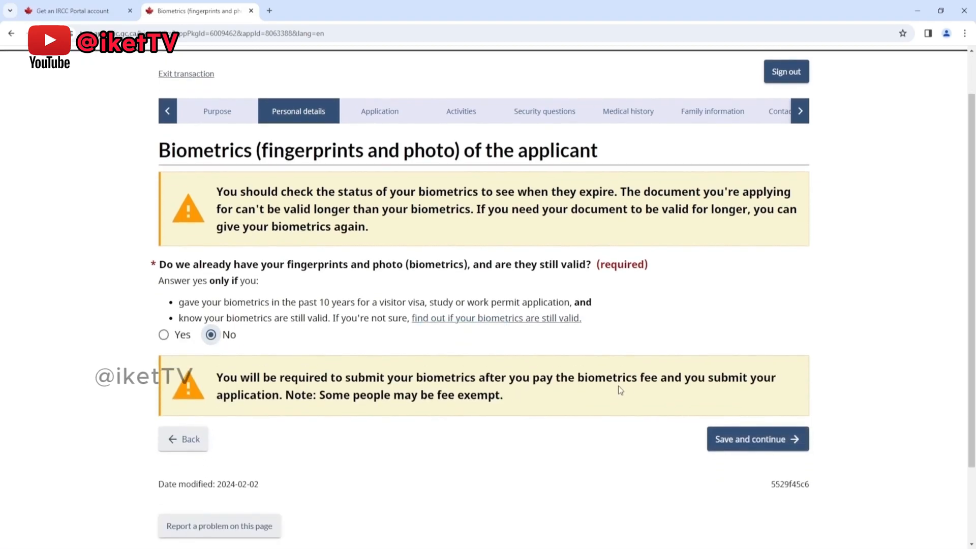
left_click(719, 437)
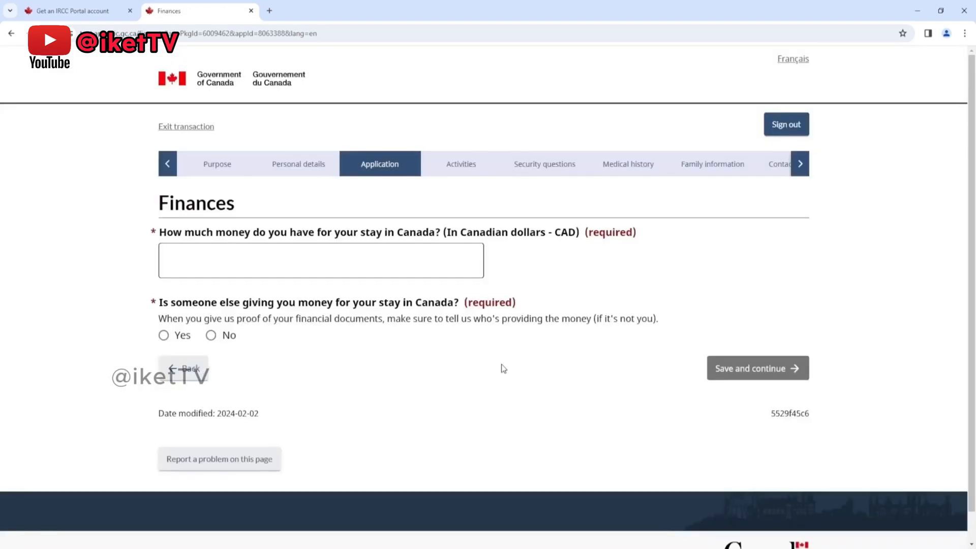
left_click(266, 258)
left_click(281, 256)
type("20000")
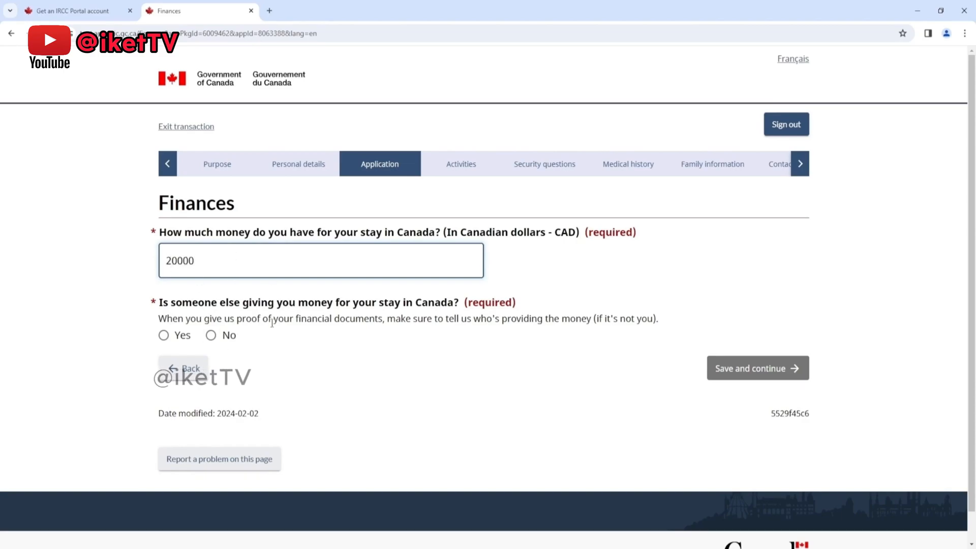
left_click(211, 335)
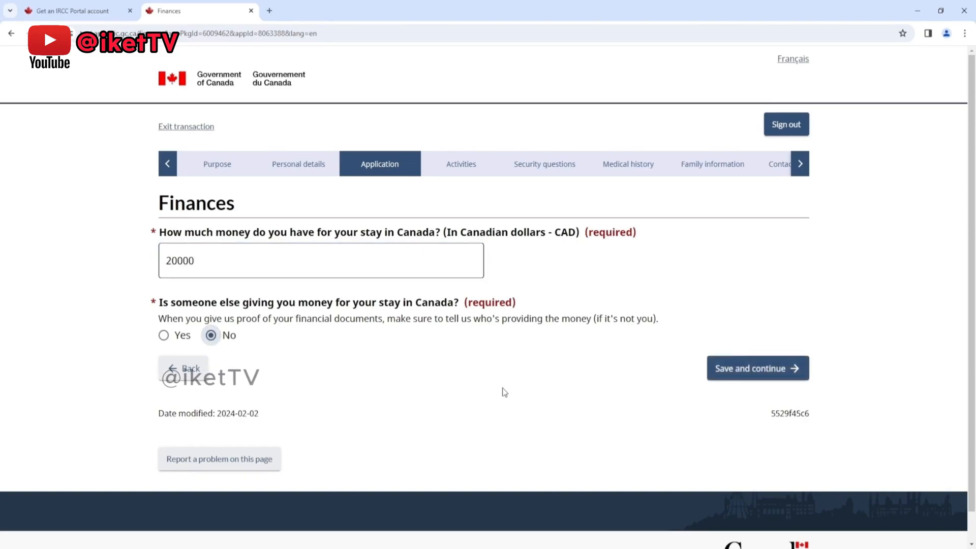
left_click(722, 367)
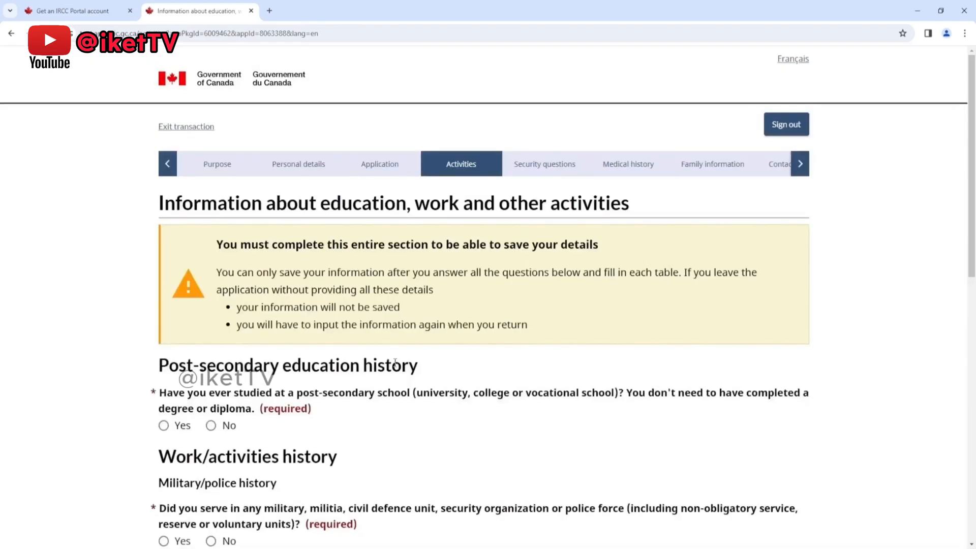
Step: Answer No to having studied at a post-secondary school and No to military, security or police service
scroll(412, 348, "down", 2)
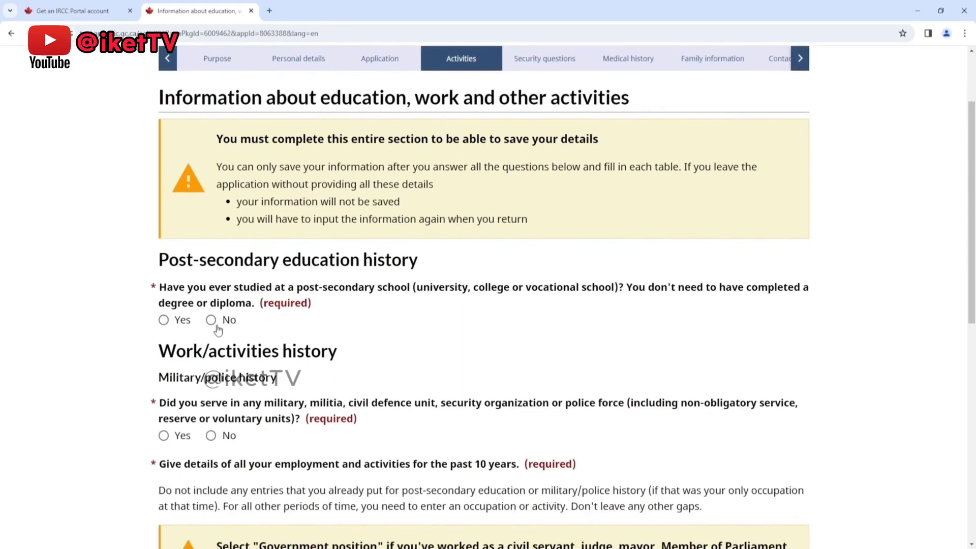
left_click(163, 320)
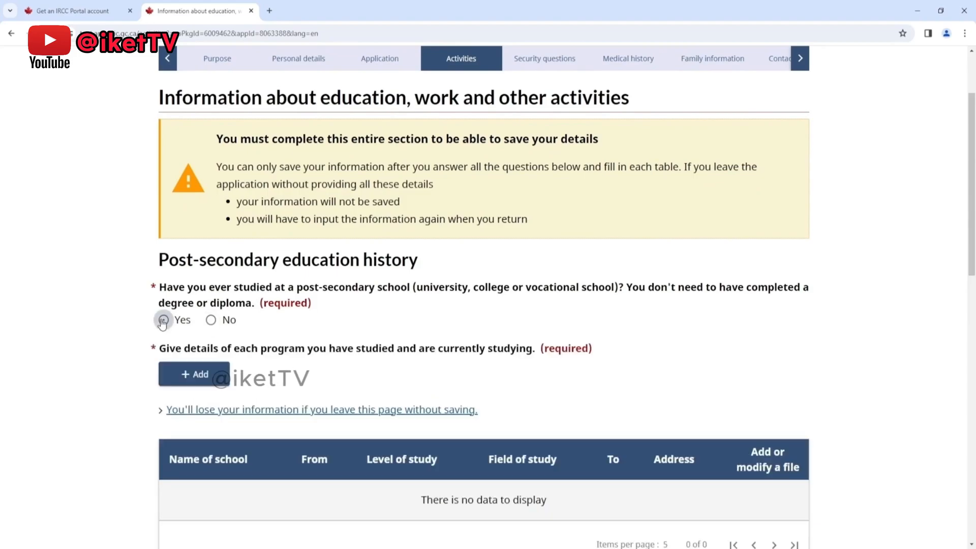
left_click(212, 320)
scroll(449, 340, "down", 2)
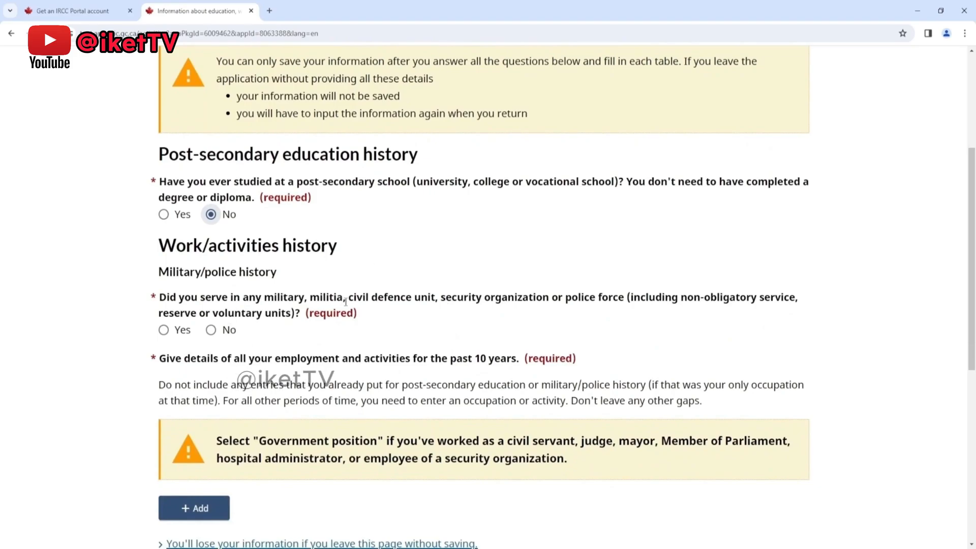
left_click(211, 332)
scroll(360, 258, "down", 2)
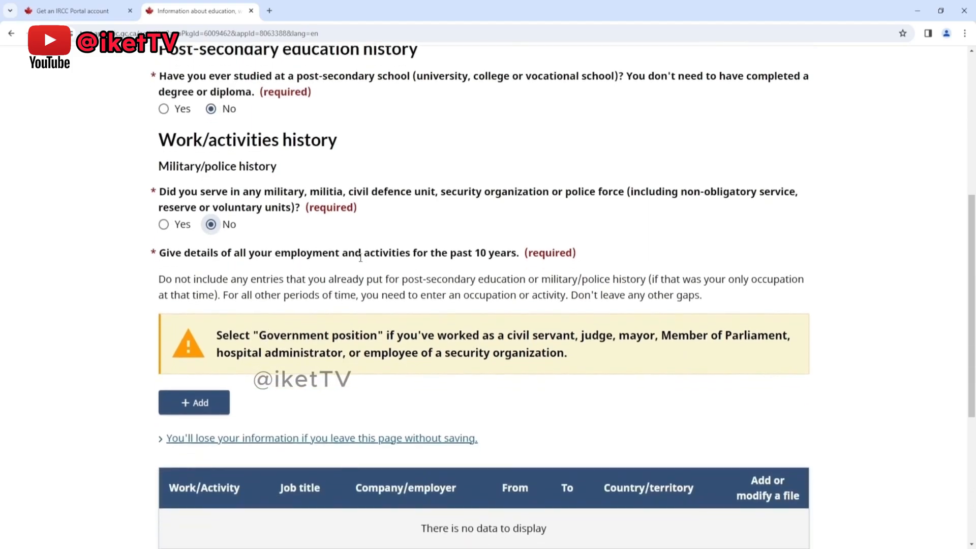
Step: Add an ongoing work entry starting January 2013 with Government Position as the work activity
left_click(185, 404)
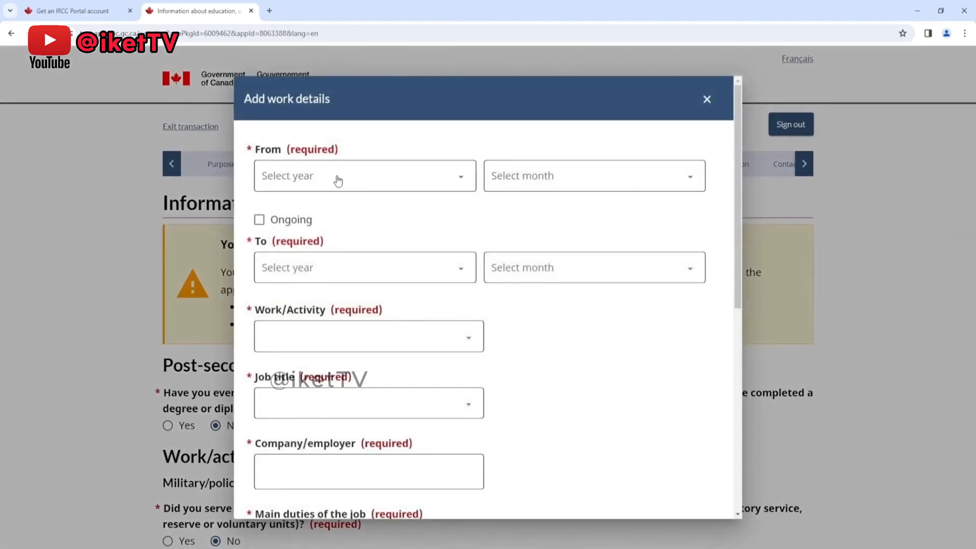
left_click(340, 177)
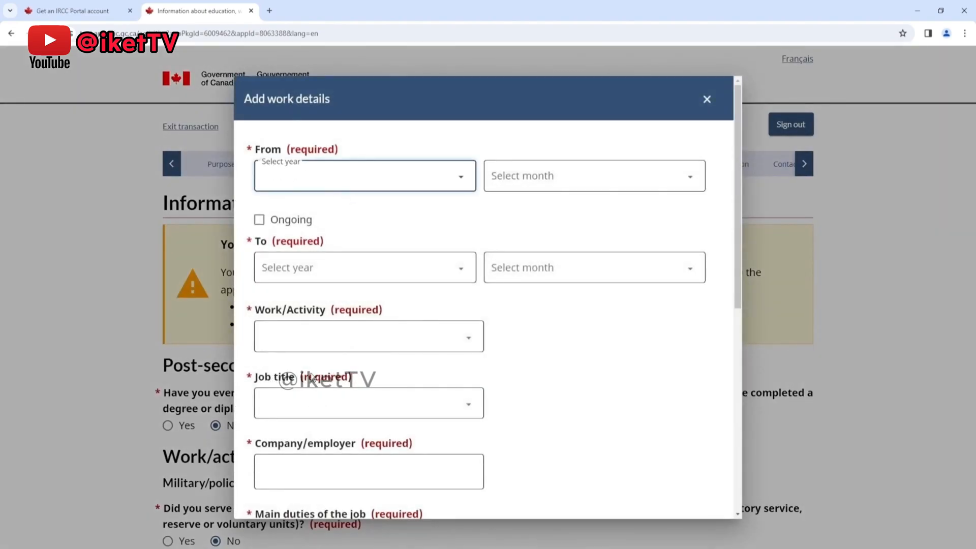
left_click(259, 220)
left_click(547, 175)
left_click(551, 211)
left_click(366, 275)
left_click(366, 342)
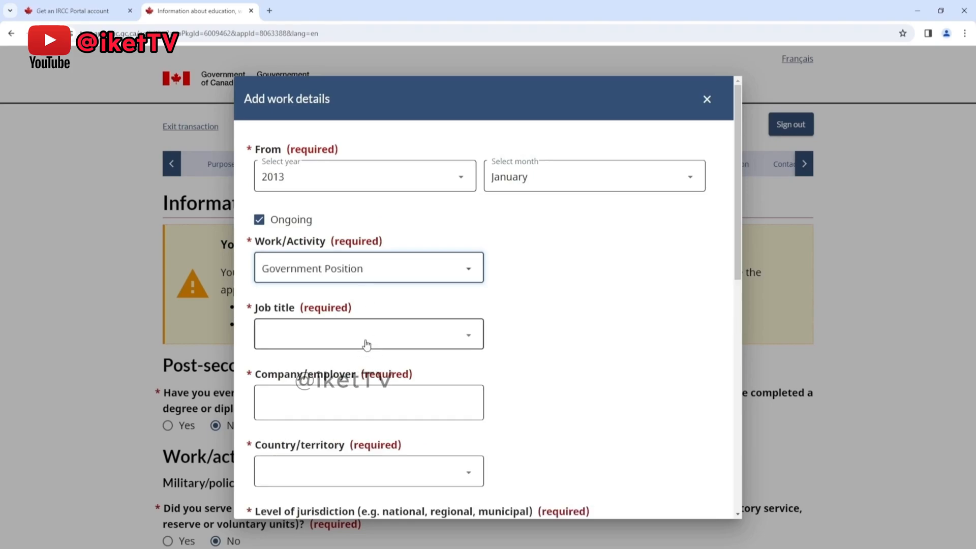
Step: Set the job title to Administrative and regulatory occupations, the company to xxx and the country to Pakistan
left_click(343, 247)
left_click(359, 402)
type("xxx")
left_click(277, 473)
key("p")
left_click(546, 400)
Step: Enter national as the level of jurisdiction, ddd as the department and dddd as the activities or positions held
left_click(405, 485)
scroll(410, 406, "down", 3)
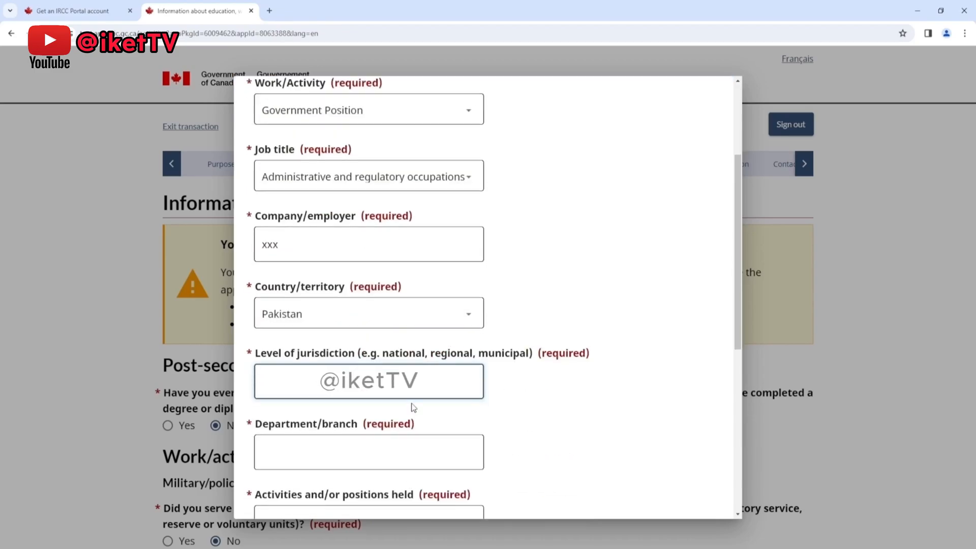
type("national")
left_click(385, 465)
type("ddd")
scroll(383, 462, "down", 1)
left_click(376, 464)
type("dddd")
Step: Enter the work location details as United Arab Emirates, dddd and Dubai, then save the work entry and the activities page
scroll(351, 432, "down", 3)
left_click(349, 406)
type("un")
scroll(362, 438, "down", 1)
left_click(361, 438)
type("dddd")
scroll(361, 440, "down", 2)
left_click(340, 426)
type("Dubai")
left_click(272, 507)
scroll(538, 372, "down", 3)
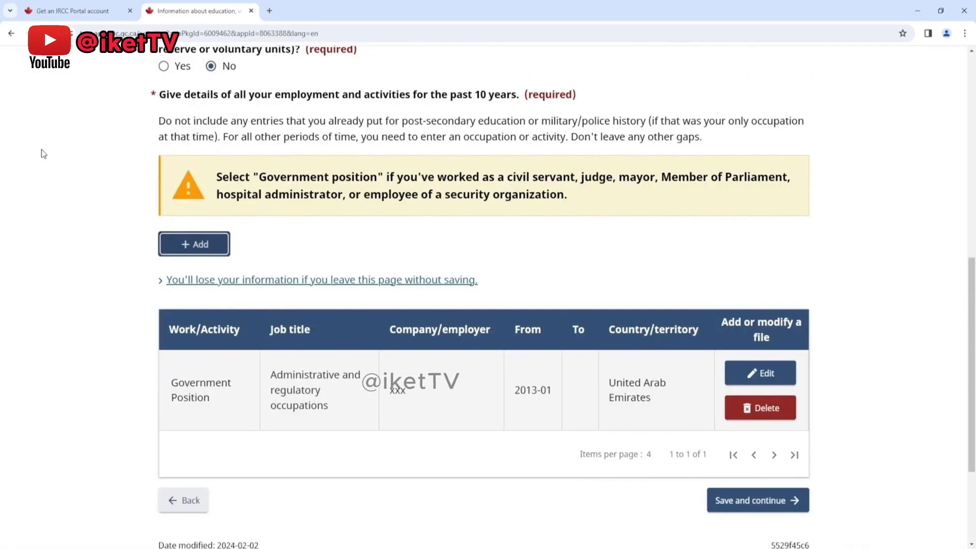
left_click(745, 502)
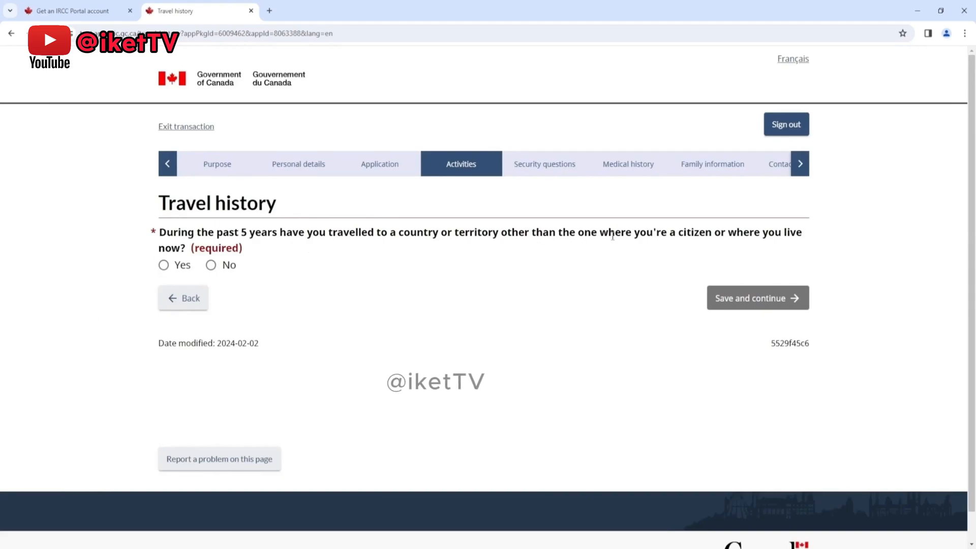
Step: Answer No to the travel, unauthorized stay and visa refusal questions, and save both travel history pages
left_click(213, 266)
left_click(786, 298)
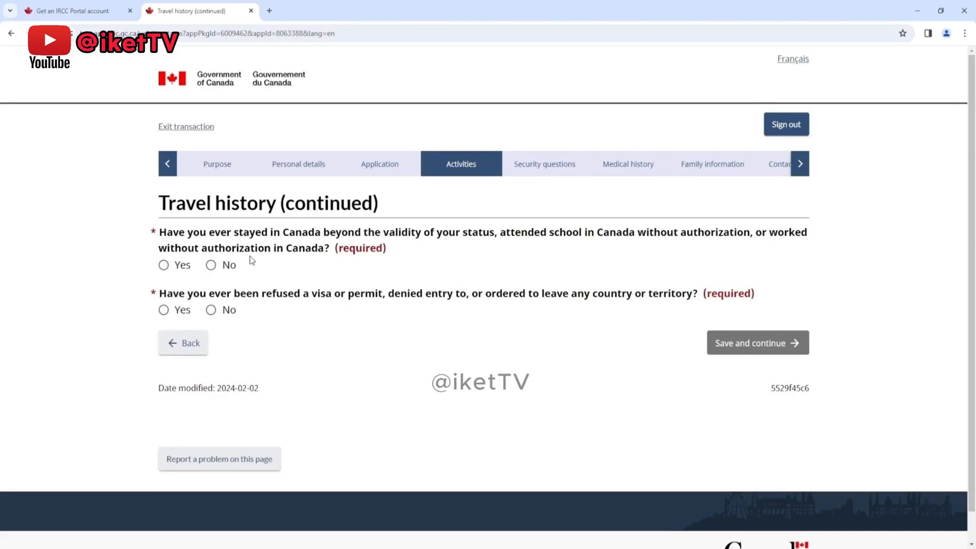
left_click(217, 269)
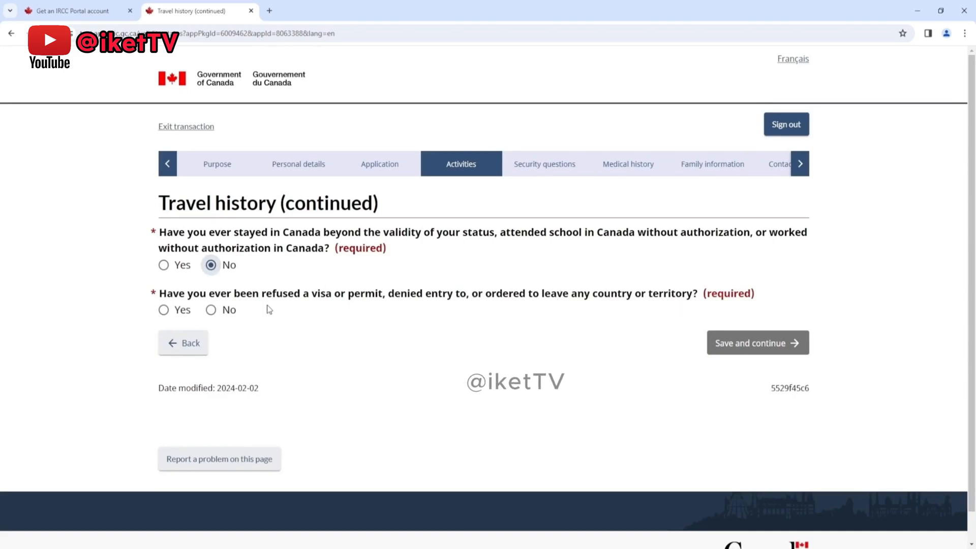
left_click(210, 310)
left_click(761, 343)
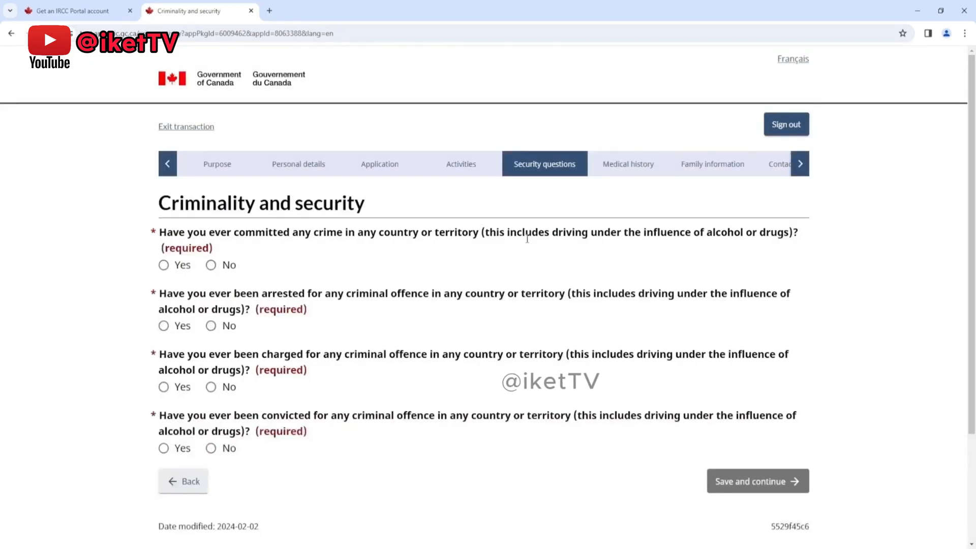
Step: Answer No to having committed, been arrested for, charged with or convicted of any crime, and save the page
left_click(212, 267)
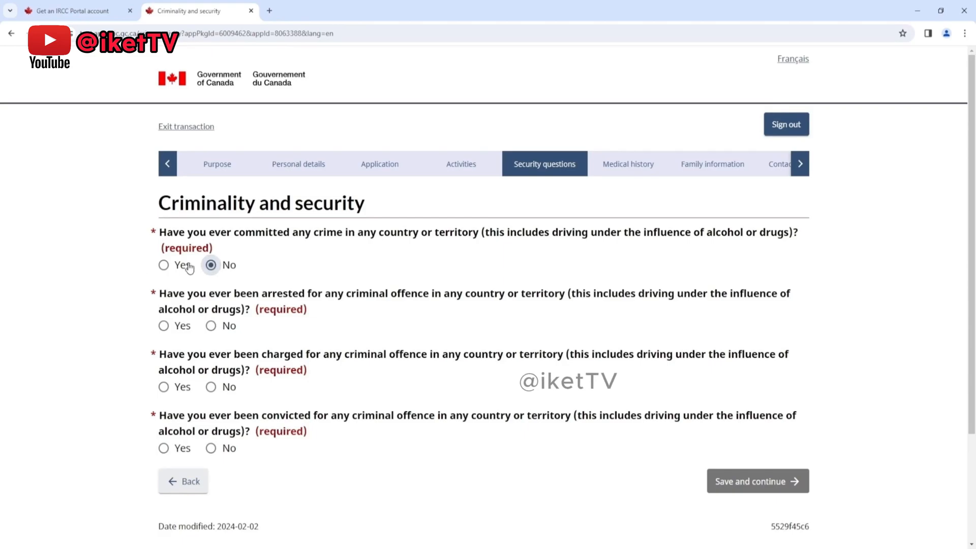
left_click(211, 326)
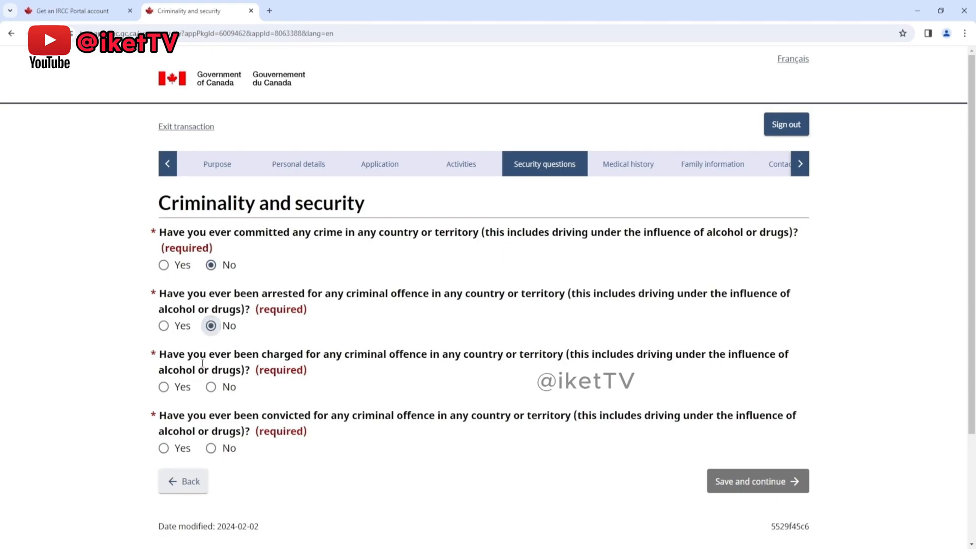
left_click(211, 387)
left_click(211, 447)
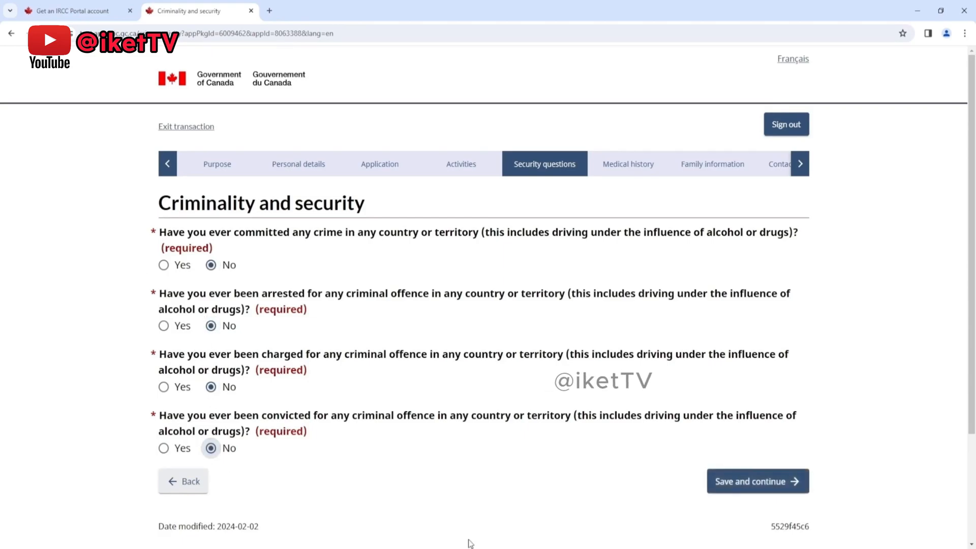
left_click(737, 481)
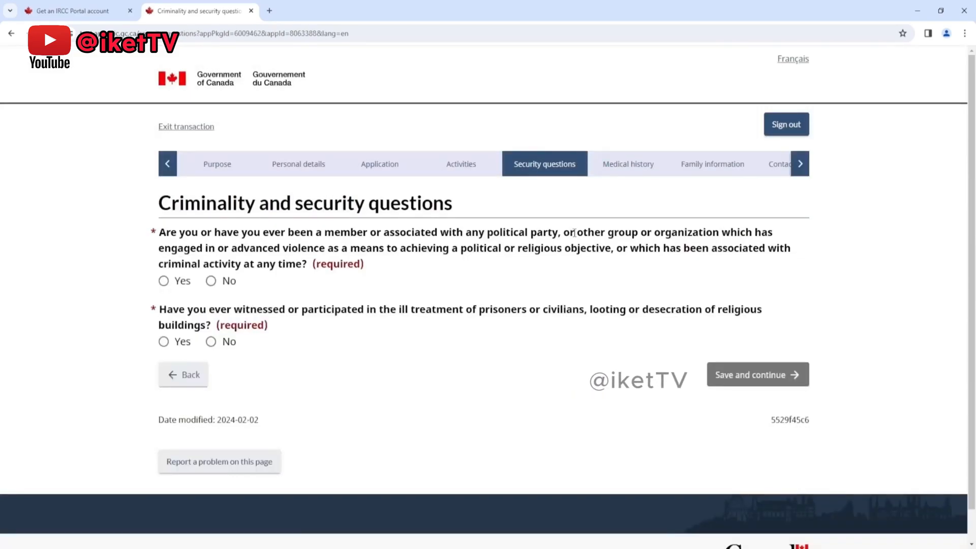
Step: Answer No to association with violent or criminal organizations and to ill treatment or looting, and save the page
left_click(210, 281)
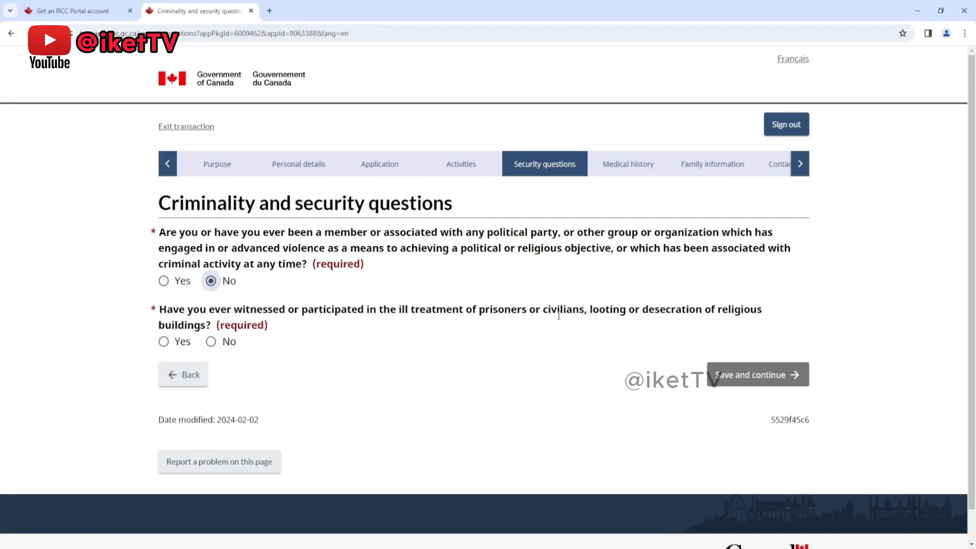
left_click(211, 341)
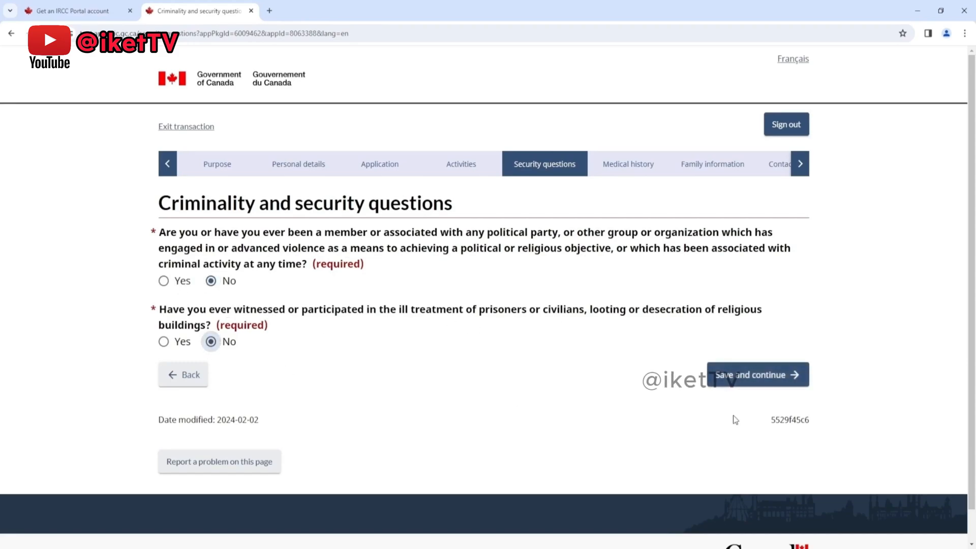
left_click(760, 374)
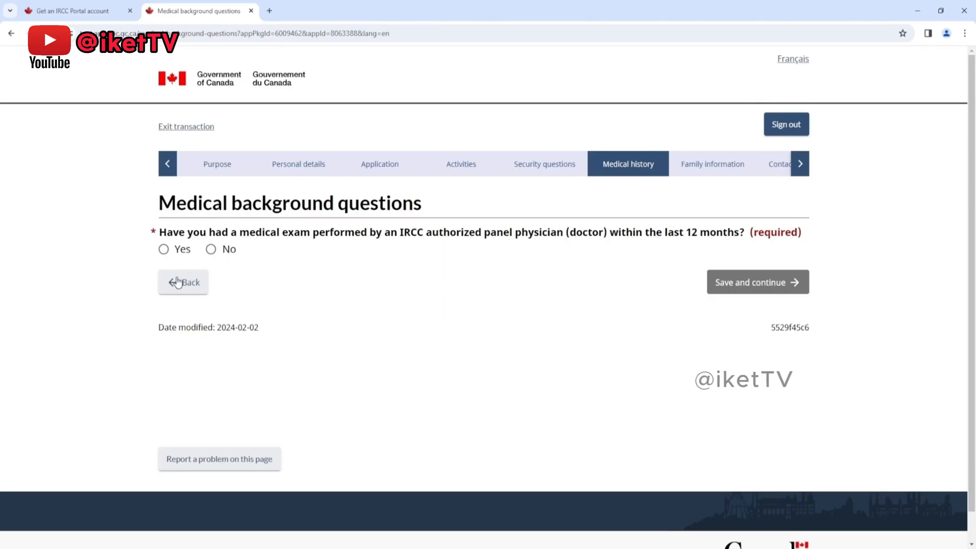
Step: Answer No to a medical exam in the last 12 months and to working in the listed jobs, and save the page
left_click(211, 249)
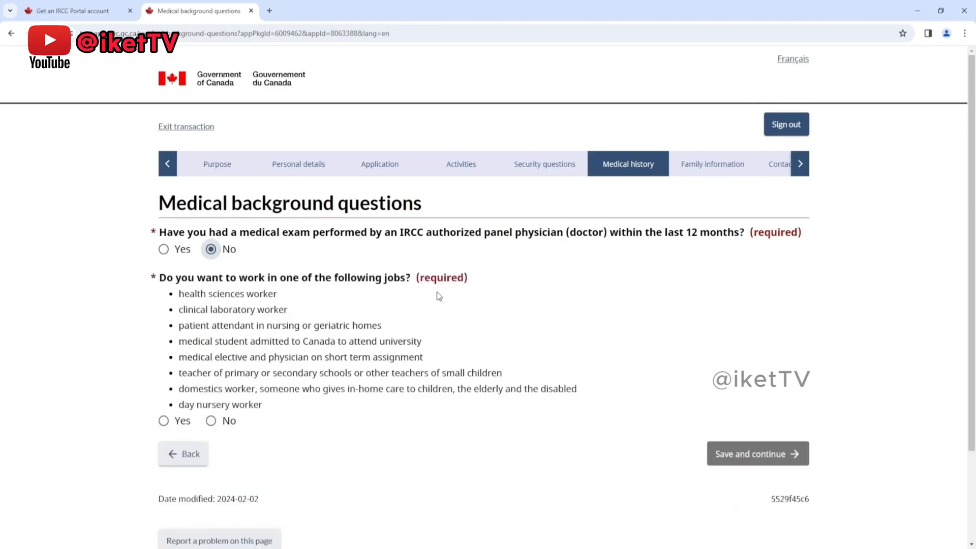
scroll(437, 305, "down", 1)
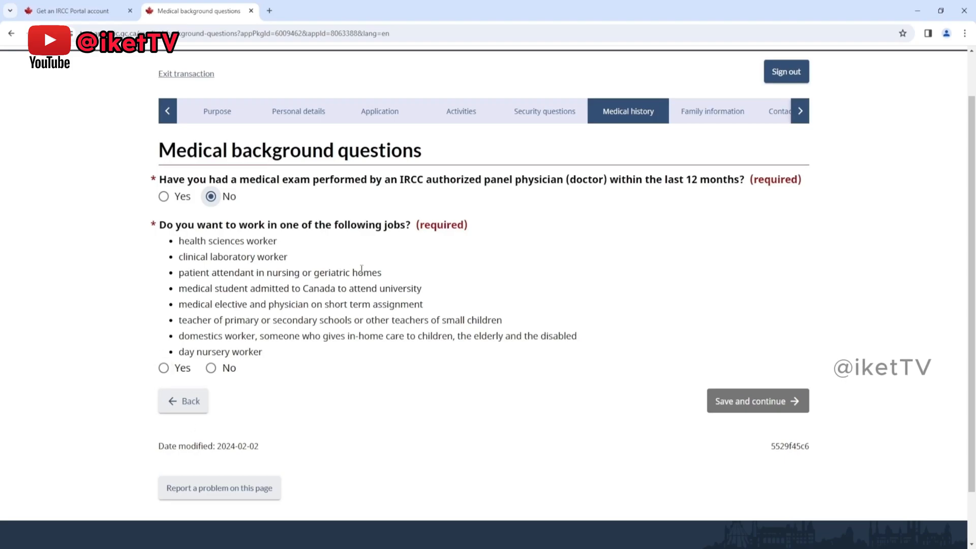
left_click(163, 368)
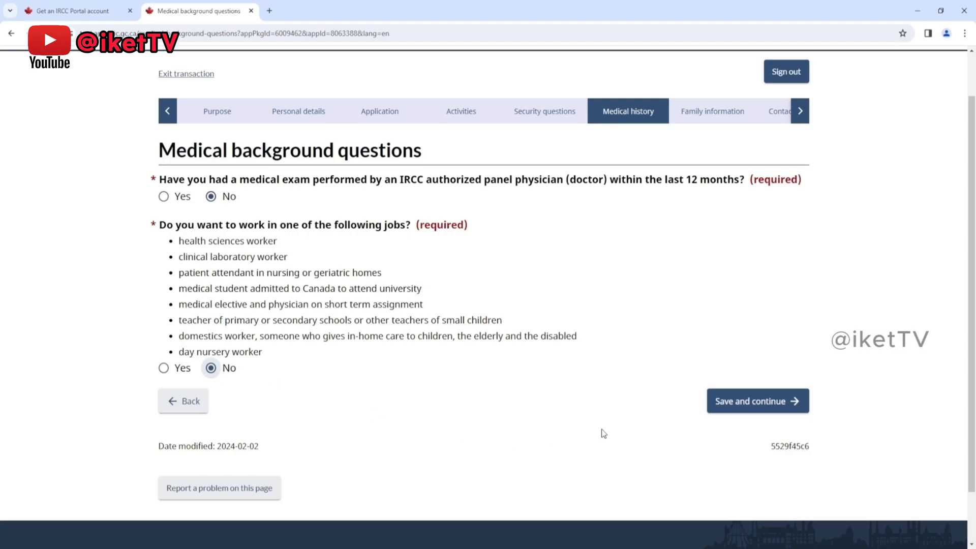
left_click(714, 415)
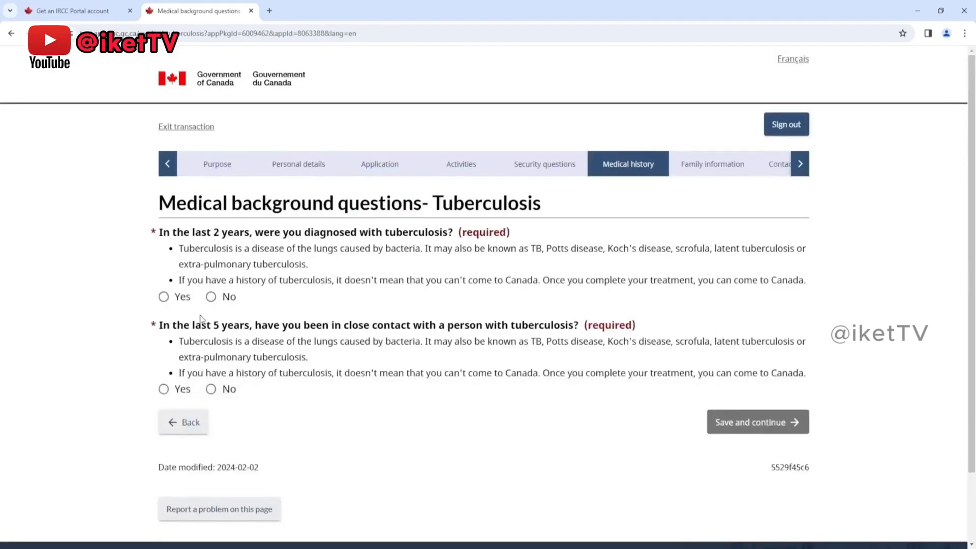
Step: Answer No to both tuberculosis questions and save the medical history section
left_click(211, 389)
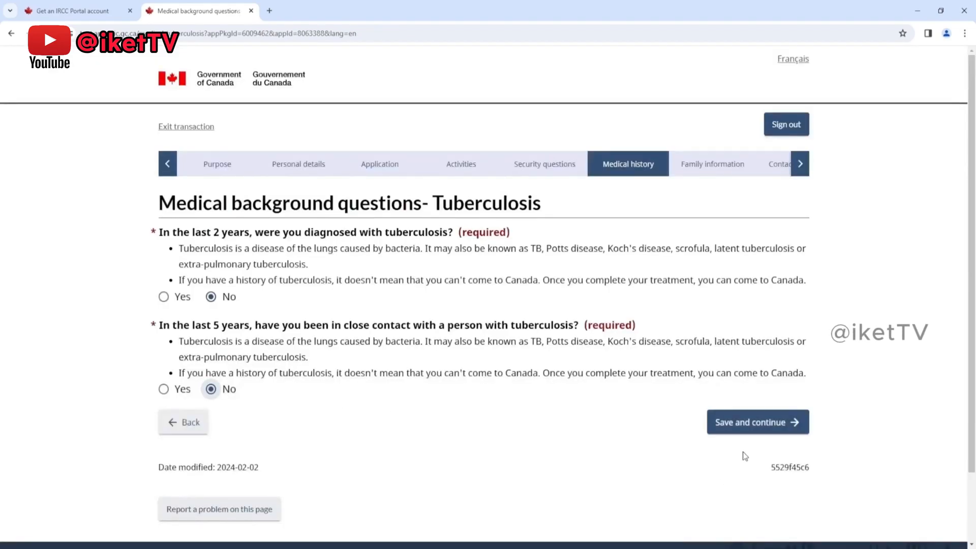
left_click(752, 426)
left_click(777, 450)
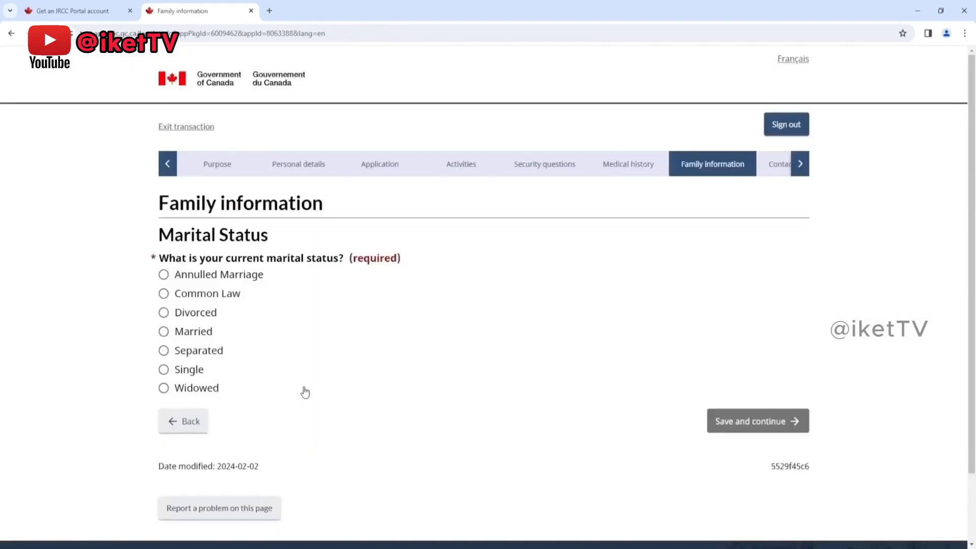
left_click(164, 369)
left_click(163, 331)
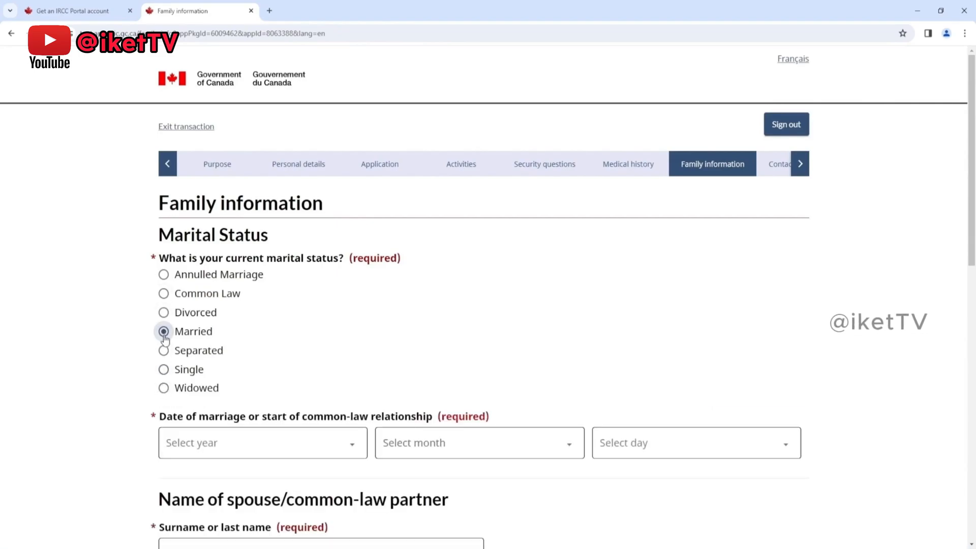
scroll(457, 458, "down", 4)
scroll(403, 268, "down", 7)
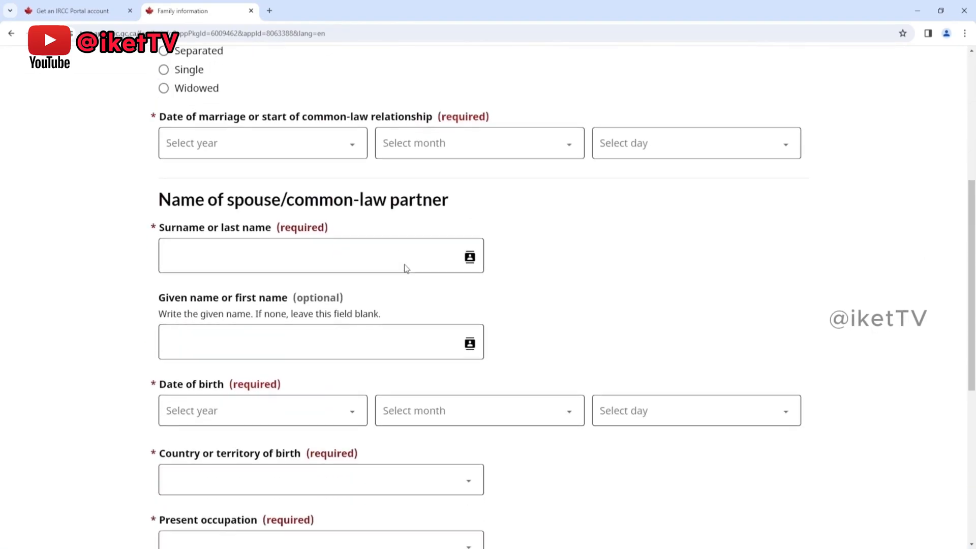
scroll(541, 449, "up", 11)
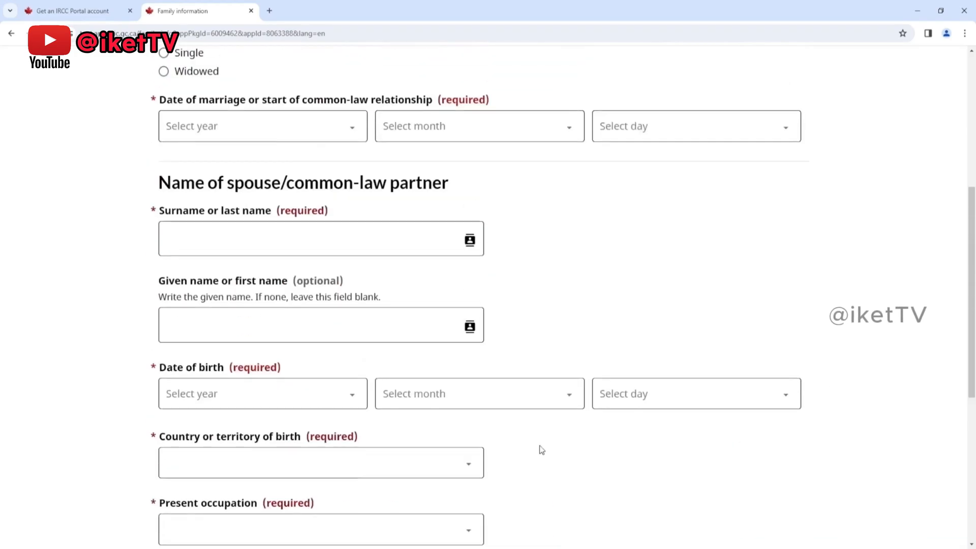
Step: Set the marital status to Single and save the family information page
left_click(158, 371)
scroll(508, 376, "down", 1)
left_click(752, 368)
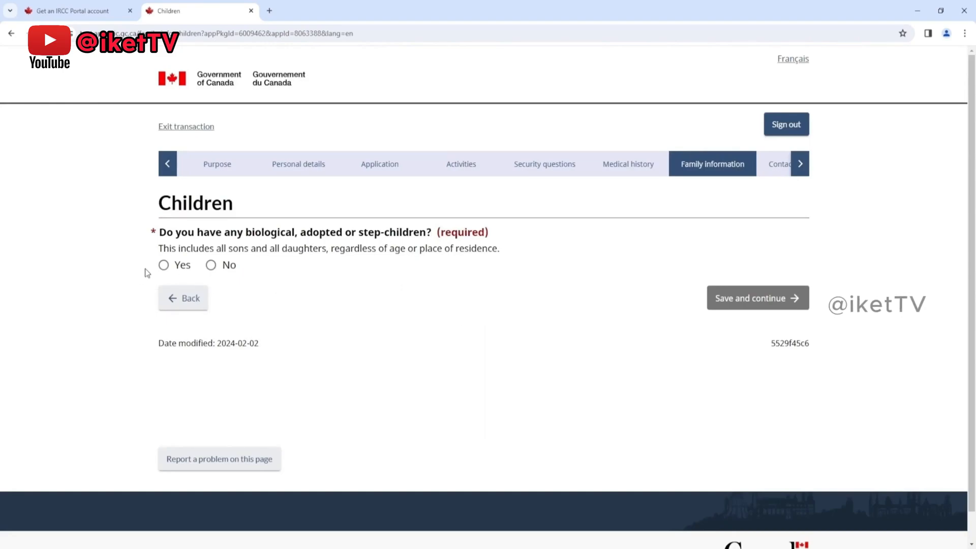
left_click(164, 265)
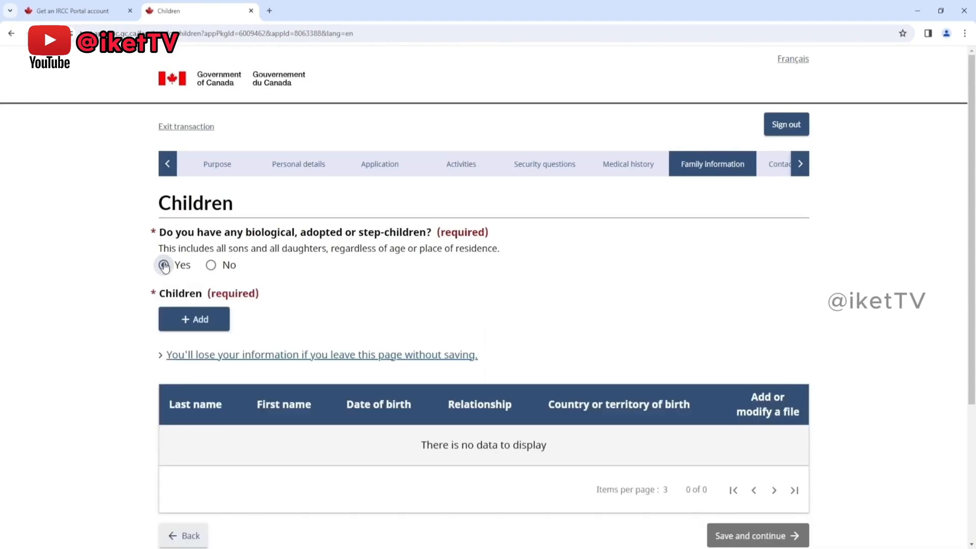
left_click(181, 322)
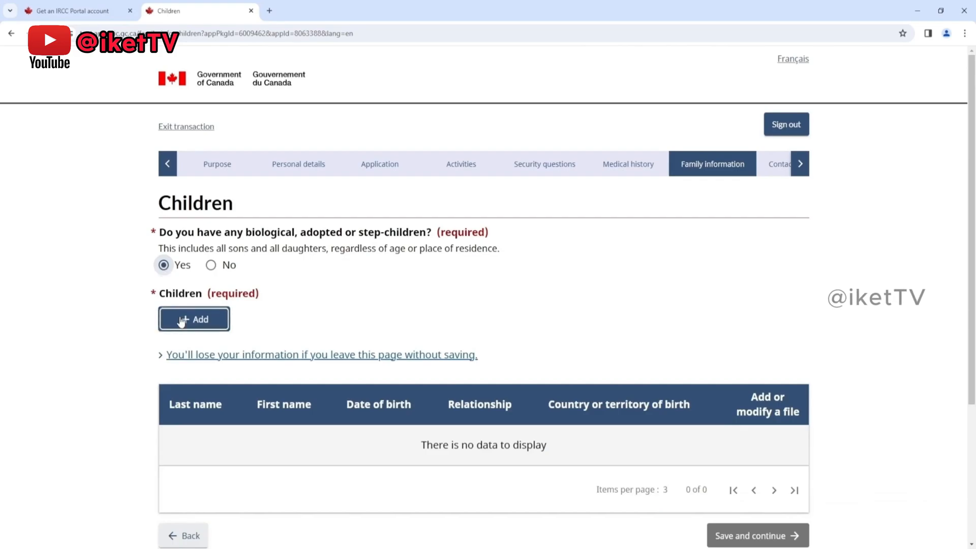
left_click(182, 318)
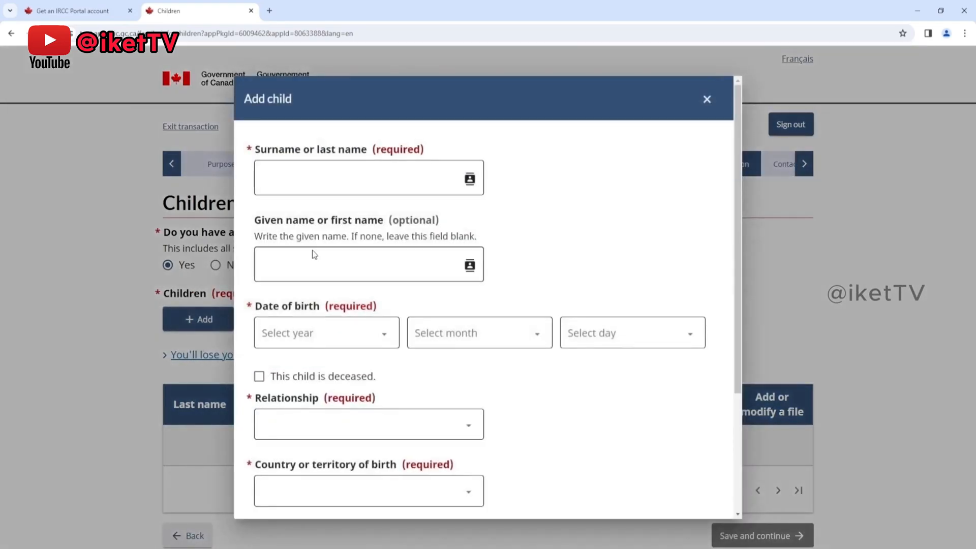
left_click(300, 177)
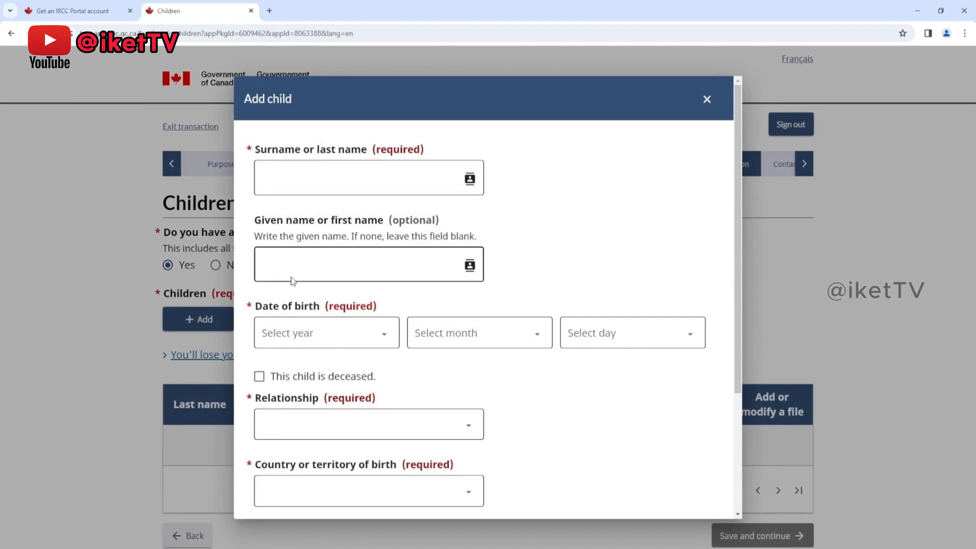
scroll(297, 341, "down", 1)
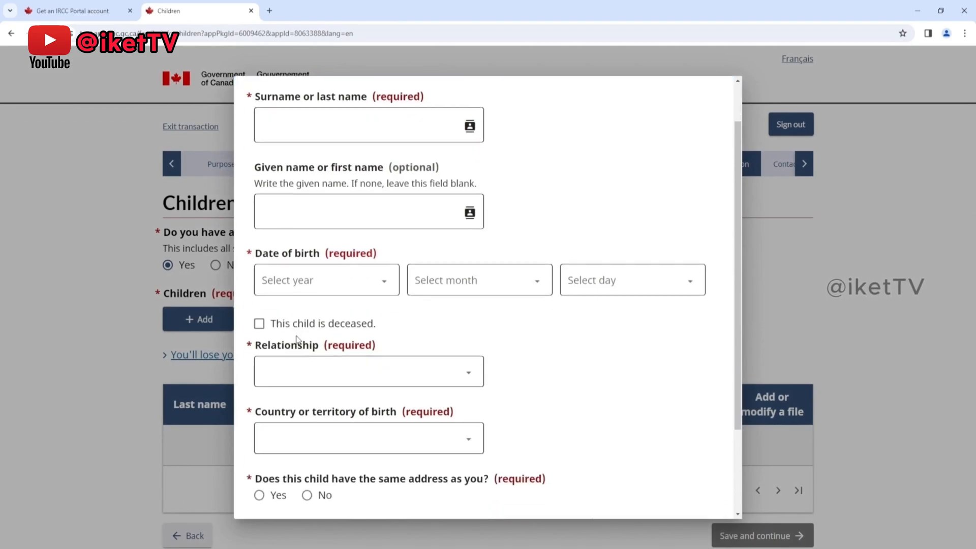
scroll(299, 370, "down", 1)
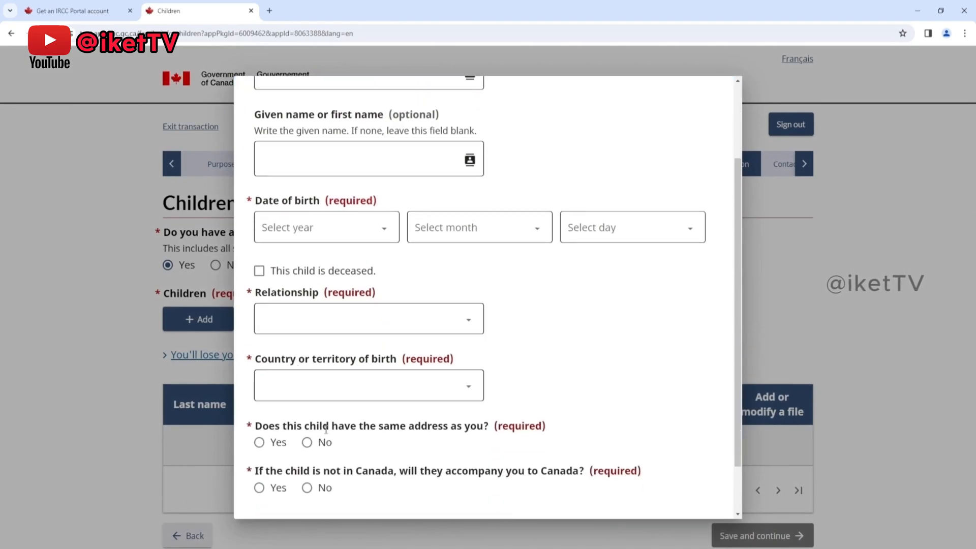
scroll(326, 430, "down", 1)
left_click(313, 504)
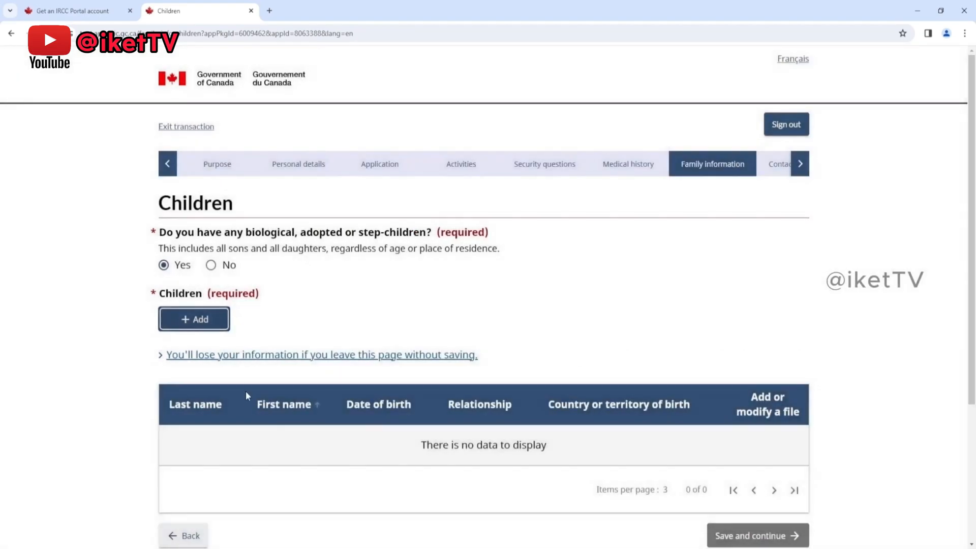
Step: Answer No to having children, confirm the declaration that none are being declared, and save the Children page
left_click(211, 265)
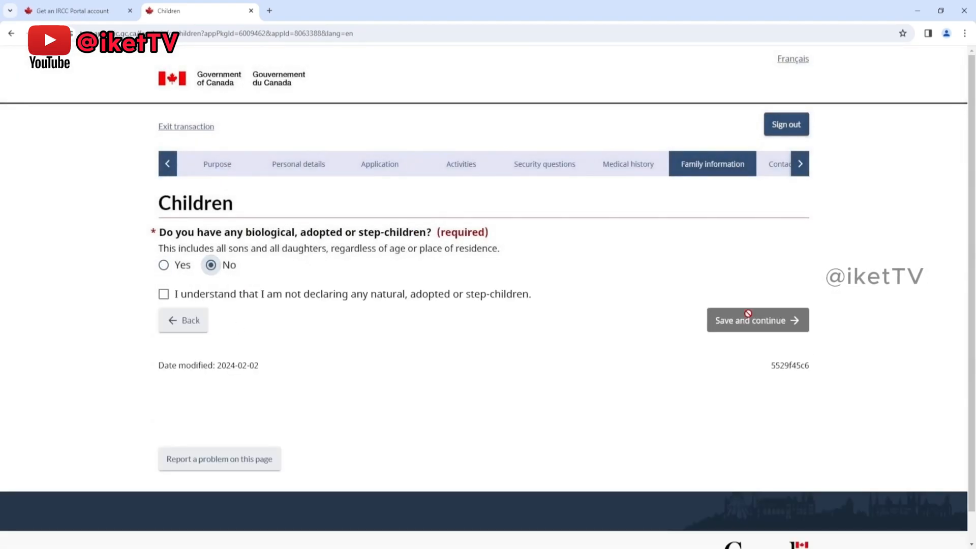
left_click(227, 296)
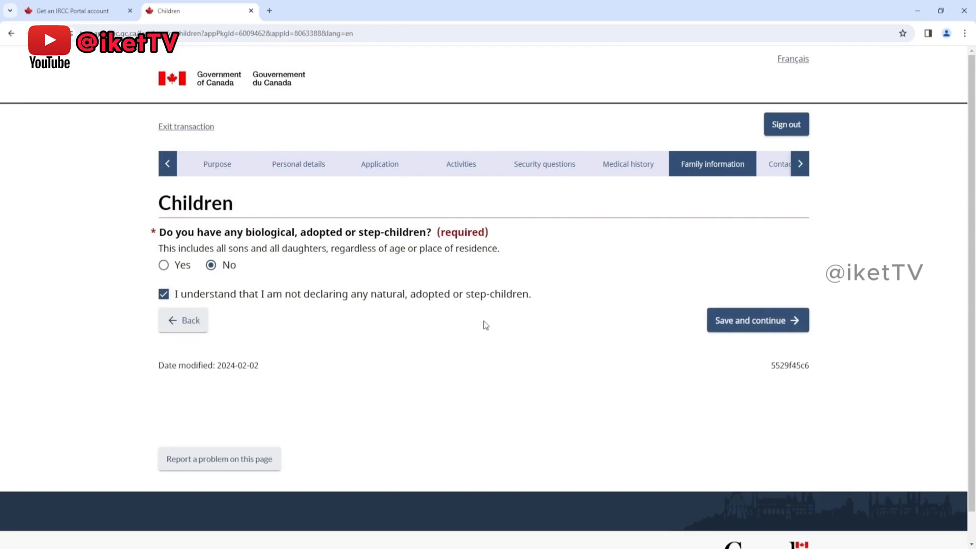
left_click(717, 321)
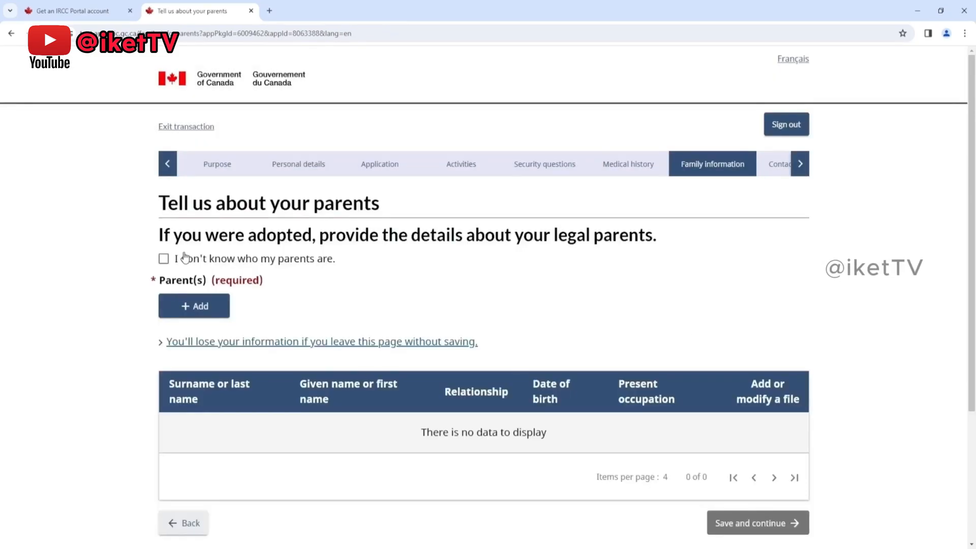
Step: Start a new parent entry and fill in the father's surname and given name
scroll(363, 274, "down", 1)
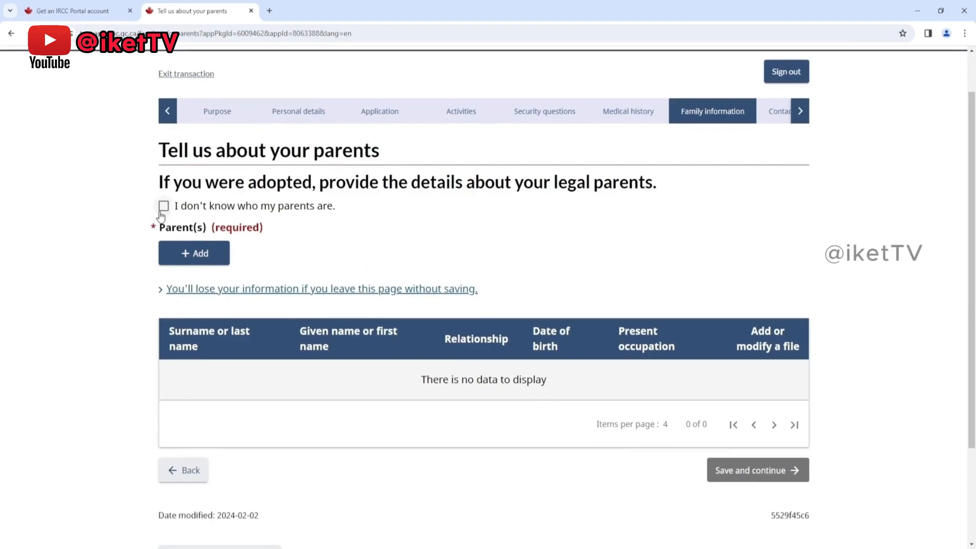
left_click(175, 257)
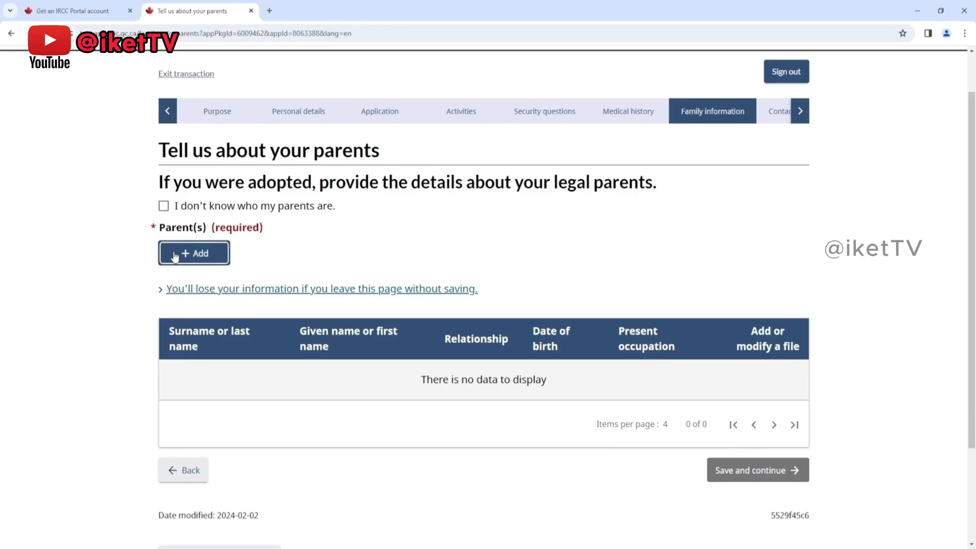
left_click(175, 254)
left_click(309, 174)
type("ff")
left_click(318, 257)
type("ff")
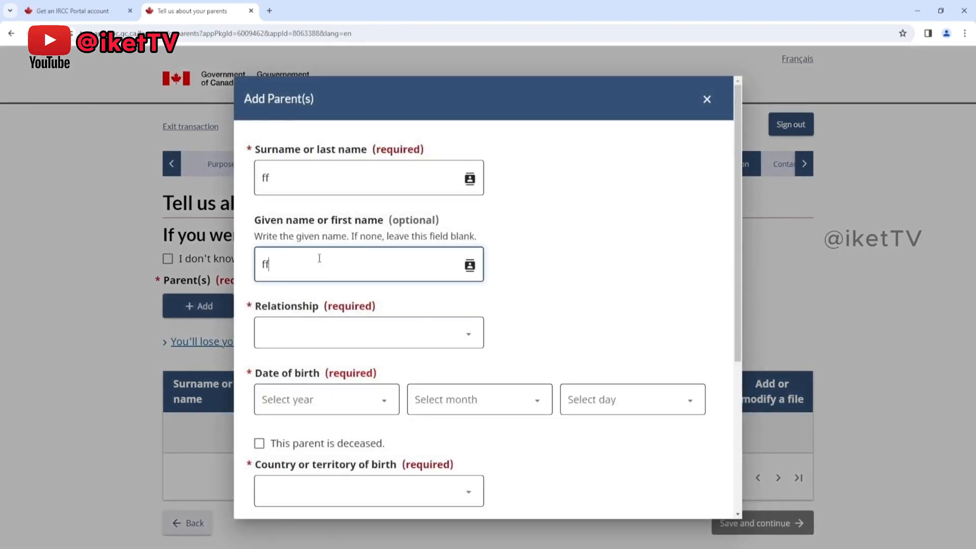
Step: Set the parent's relationship to Father and enter the father's date of birth
key("Tab")
left_click(289, 405)
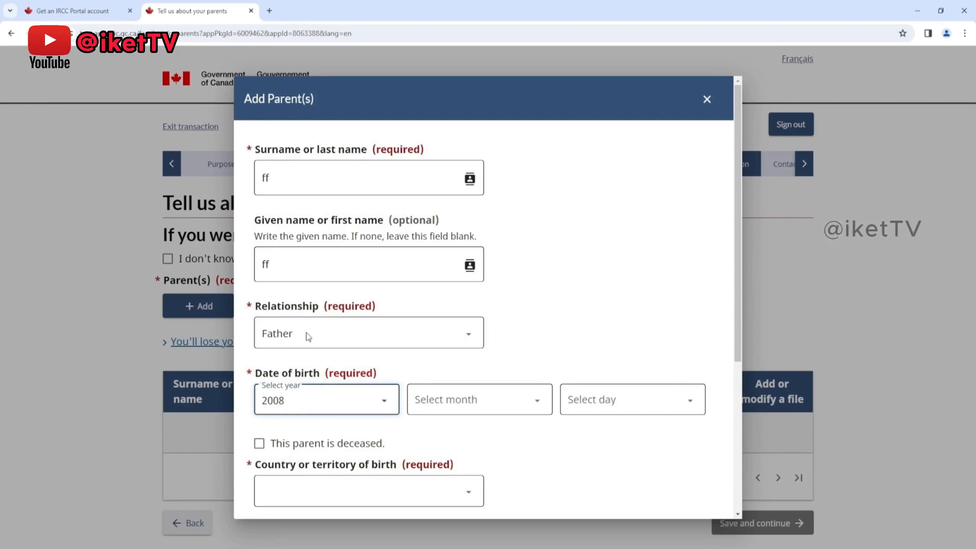
left_click(447, 400)
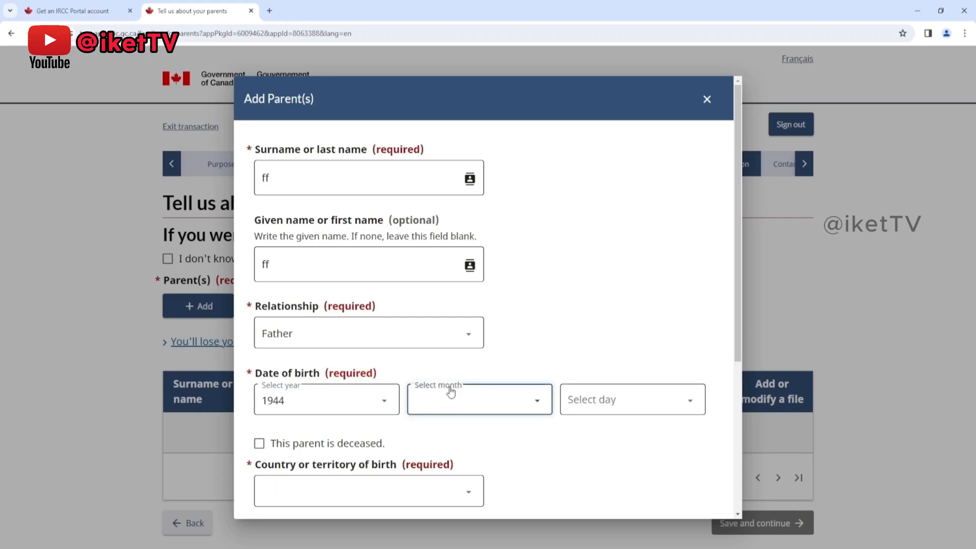
left_click(563, 411)
Step: Set the father's country of birth to Bahrain and the present occupation to Retired
scroll(412, 438, "down", 1)
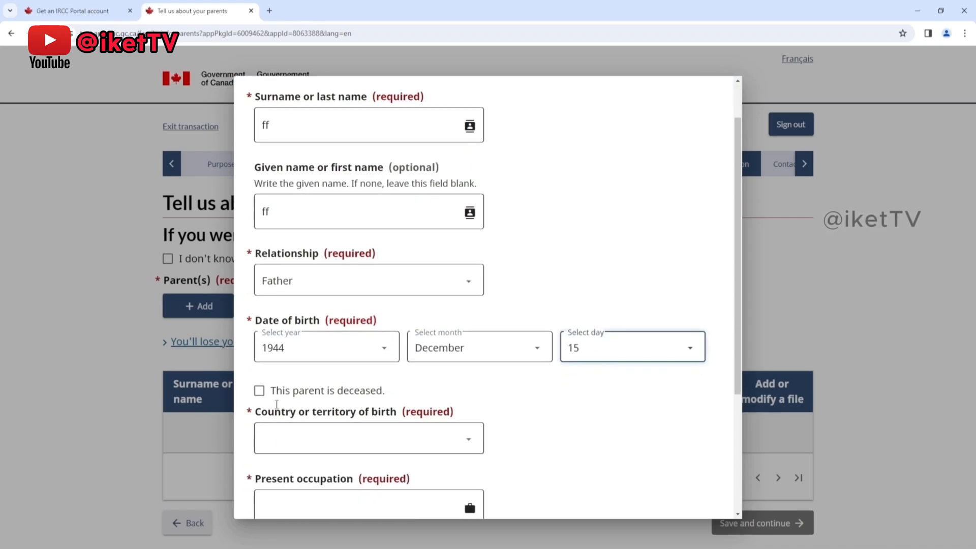
left_click(290, 443)
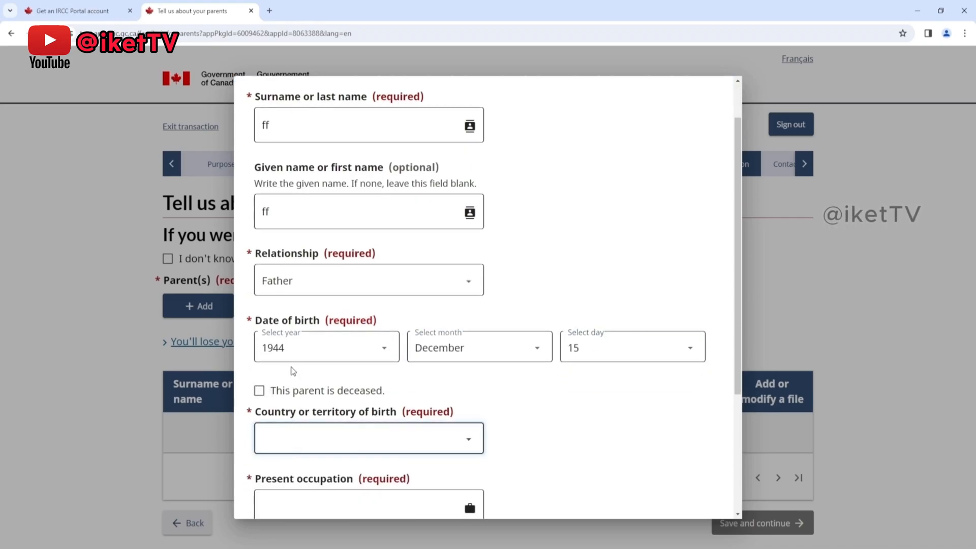
scroll(320, 414, "down", 2)
left_click(311, 400)
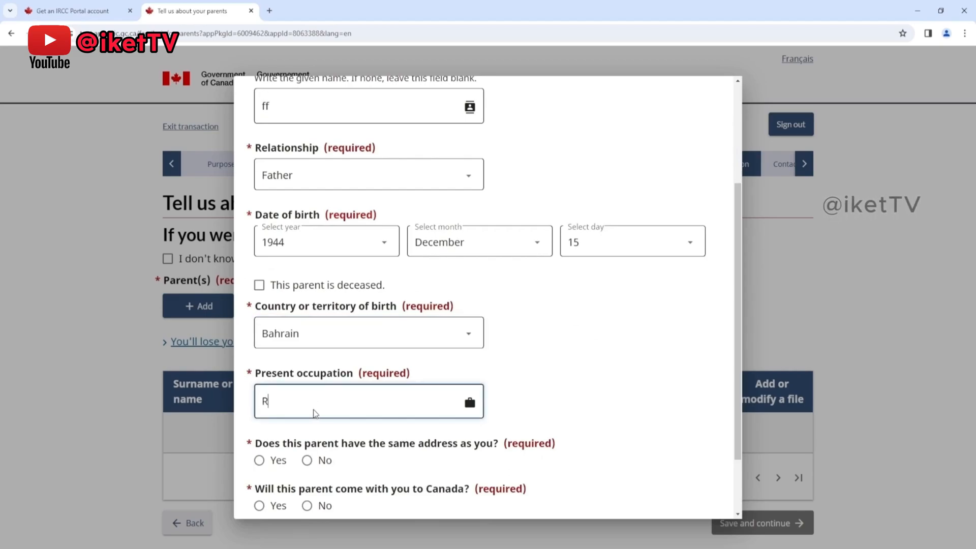
type("Retired")
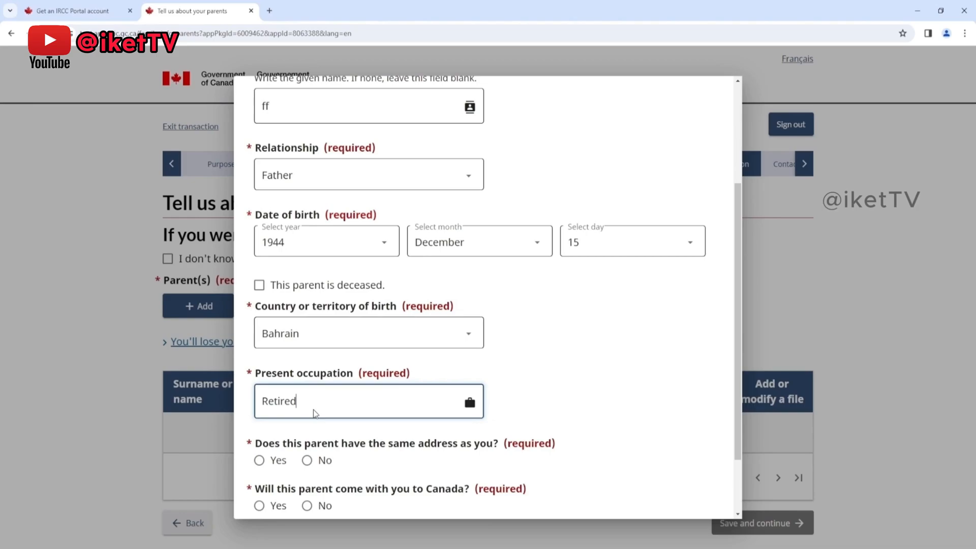
Step: Answer Yes to the father having the same address and No to coming to Canada, and save the entry
scroll(351, 403, "down", 1)
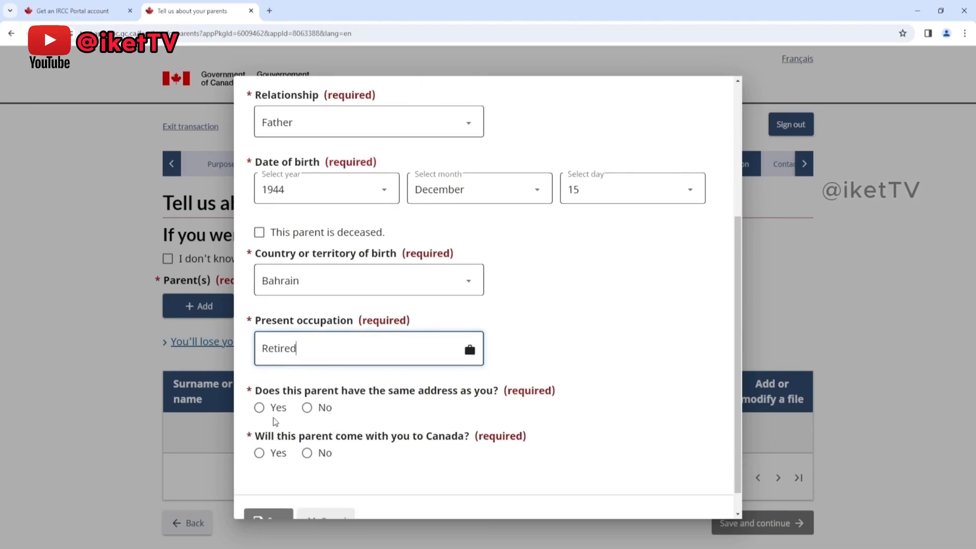
left_click(260, 411)
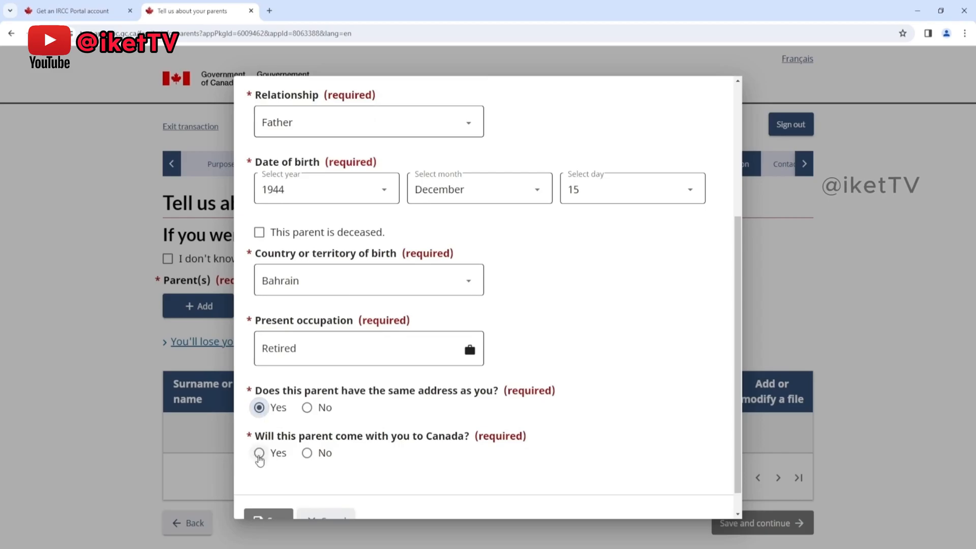
left_click(307, 453)
scroll(383, 453, "down", 1)
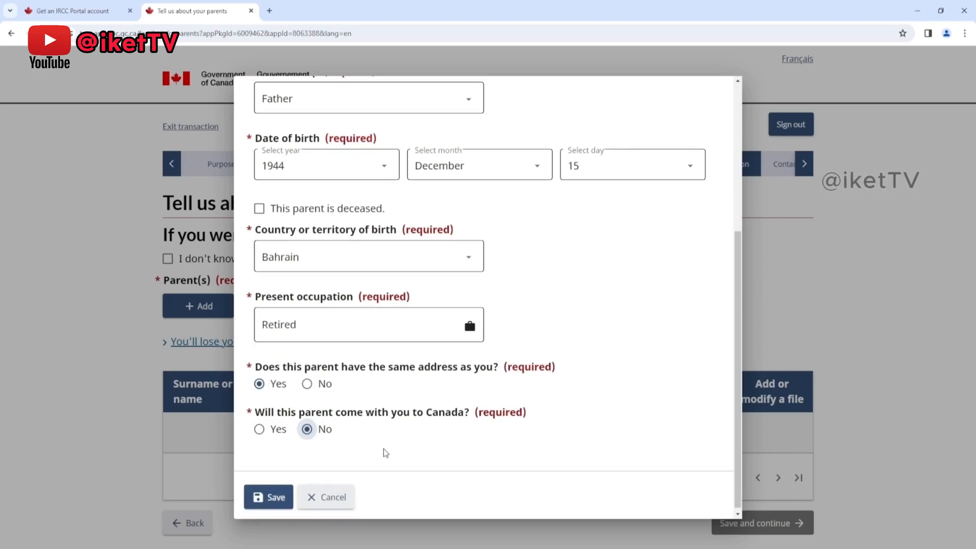
left_click(264, 496)
Step: Add a second parent entry with the mother's surname and given name and the relationship Mother
left_click(208, 256)
key("Tab")
type("mm")
key("Tab")
key("m")
key("Tab")
Step: Enter the mother's date of birth, with Bangladesh as country of birth and Retired as present occupation
left_click(444, 400)
left_click(444, 352)
left_click(598, 399)
left_click(597, 359)
Step: Answer Yes to the mother having the same address and No to coming to Canada, and save the entry
scroll(308, 450, "down", 3)
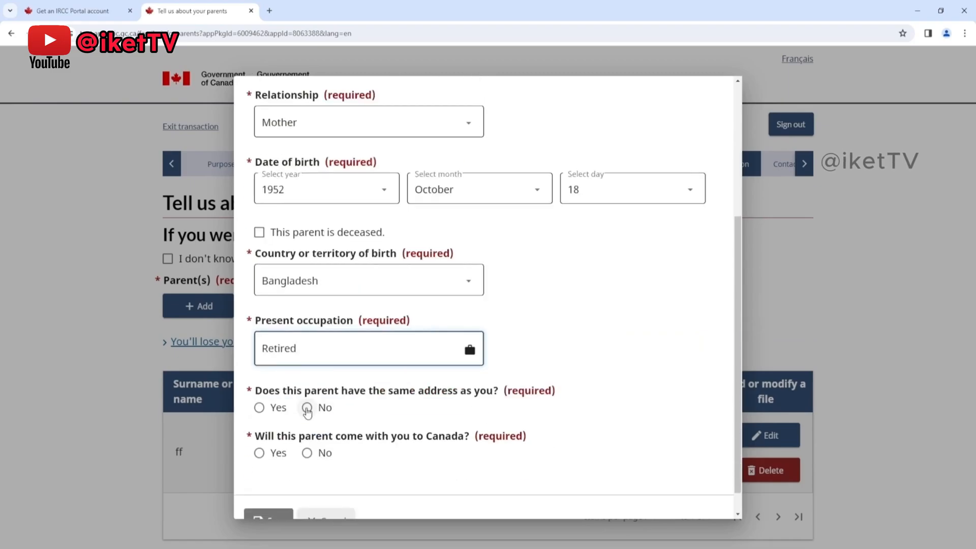
left_click(257, 407)
left_click(307, 453)
scroll(295, 473, "down", 1)
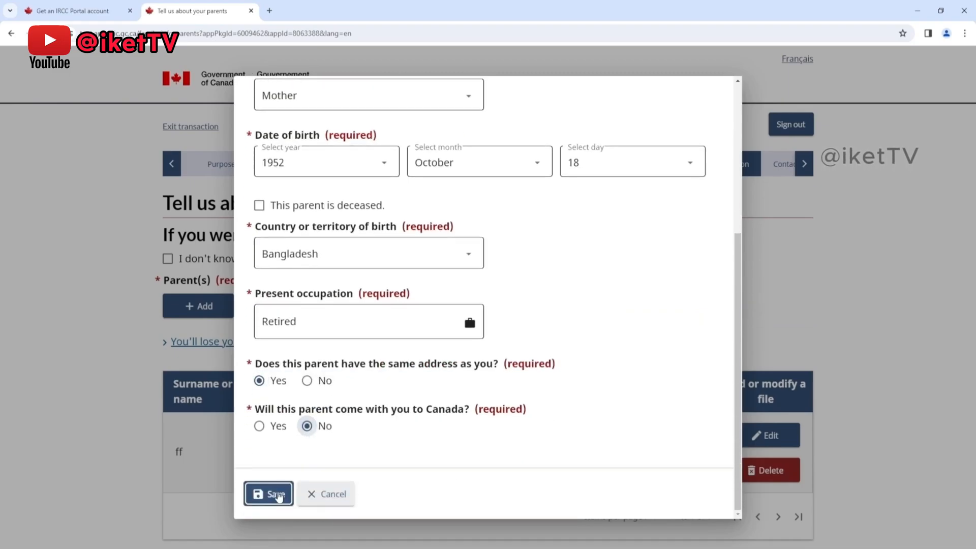
left_click(278, 494)
Step: Save the parents page and continue to the language questions in the contact information section
scroll(570, 374, "down", 3)
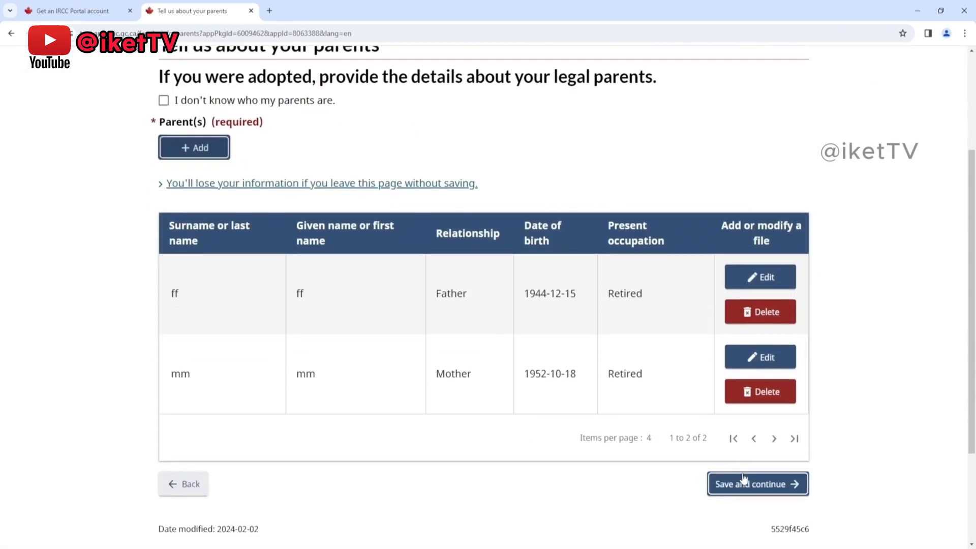
left_click(736, 480)
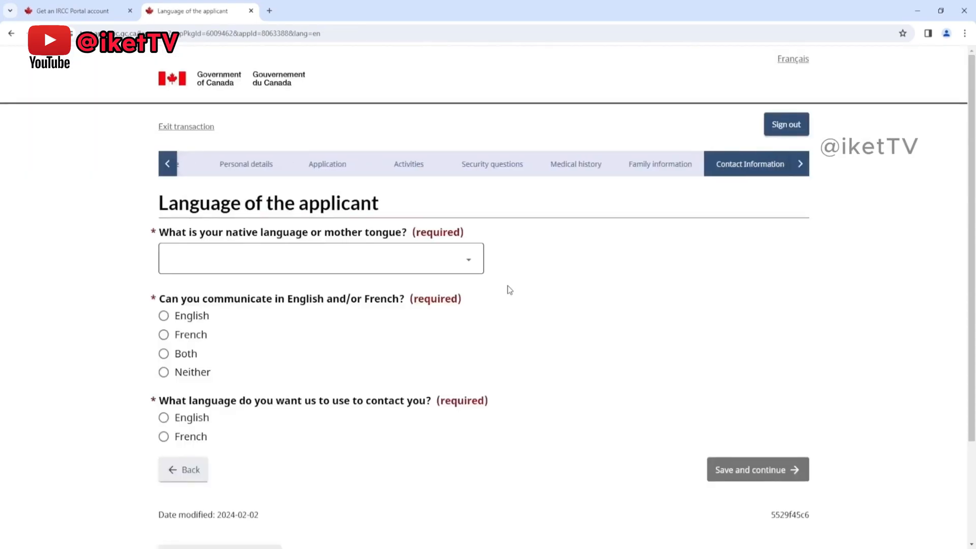
scroll(509, 290, "down", 1)
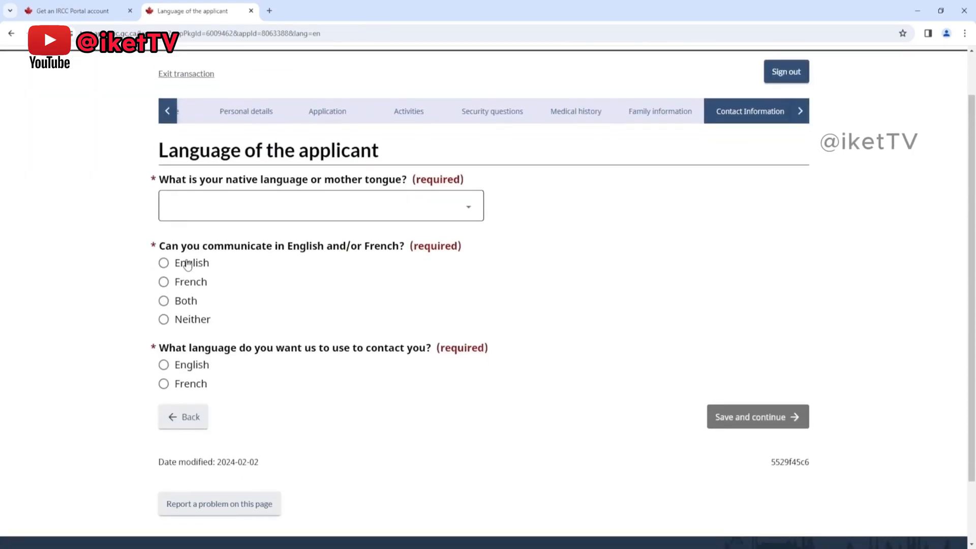
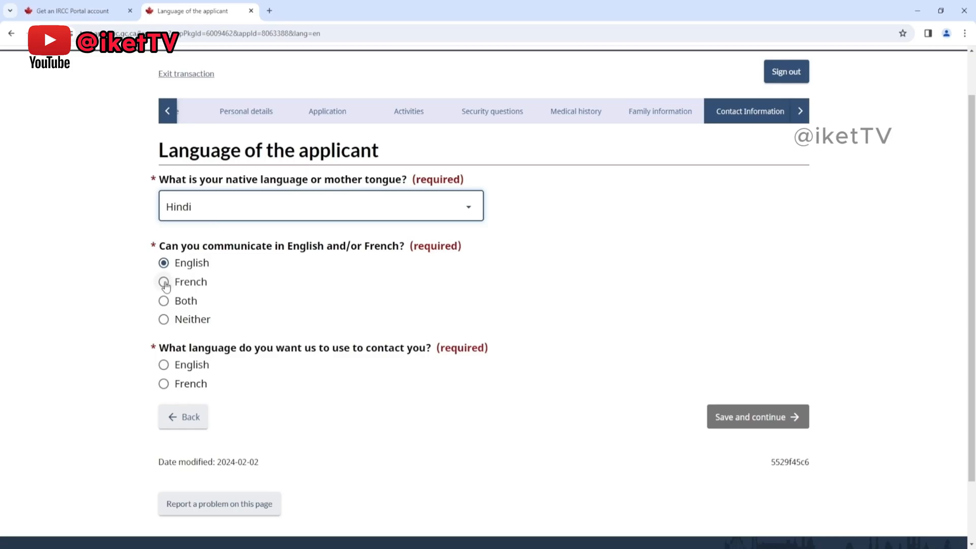
Step: Choose English as the contact language, then save the language page and continue
left_click(166, 367)
left_click(721, 418)
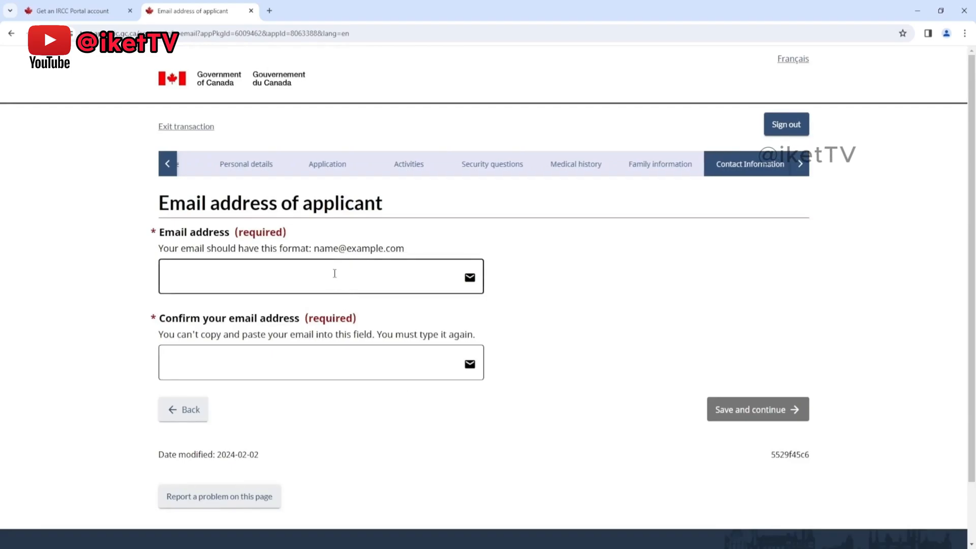
Step: Enter and confirm the applicant's email address, then save the page and continue to the telephone page
left_click(334, 274)
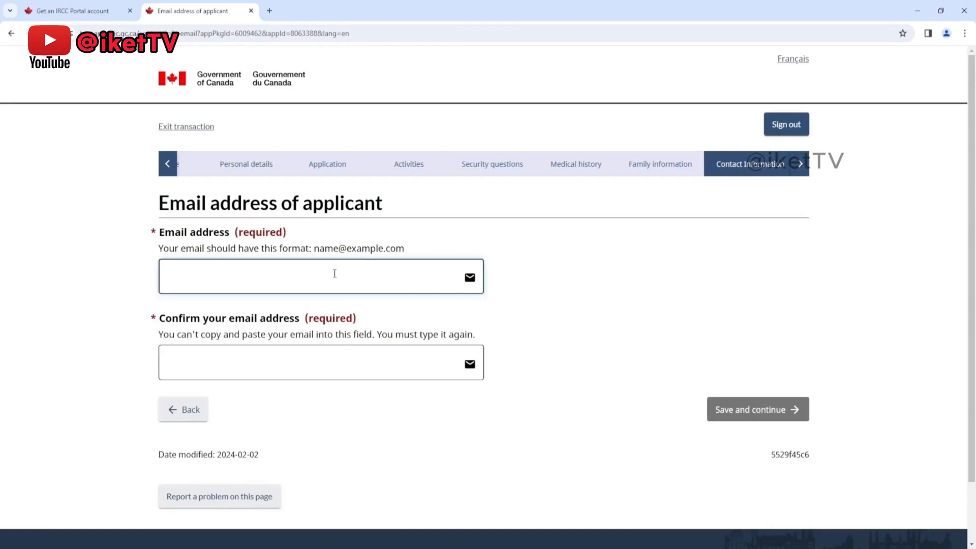
type("[unreadable]")
type("@gmail.com")
key("Tab")
type("[unreadable]@gmai")
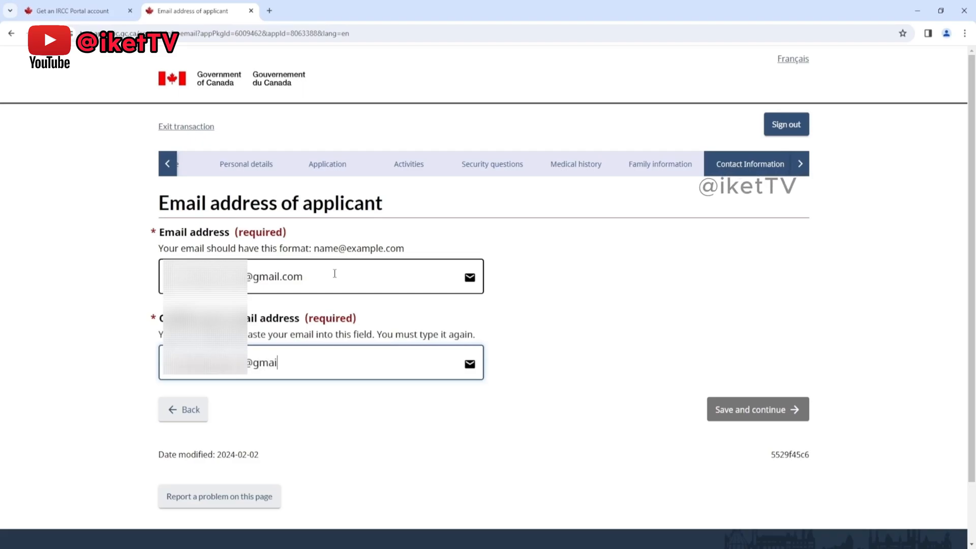
type("l.com")
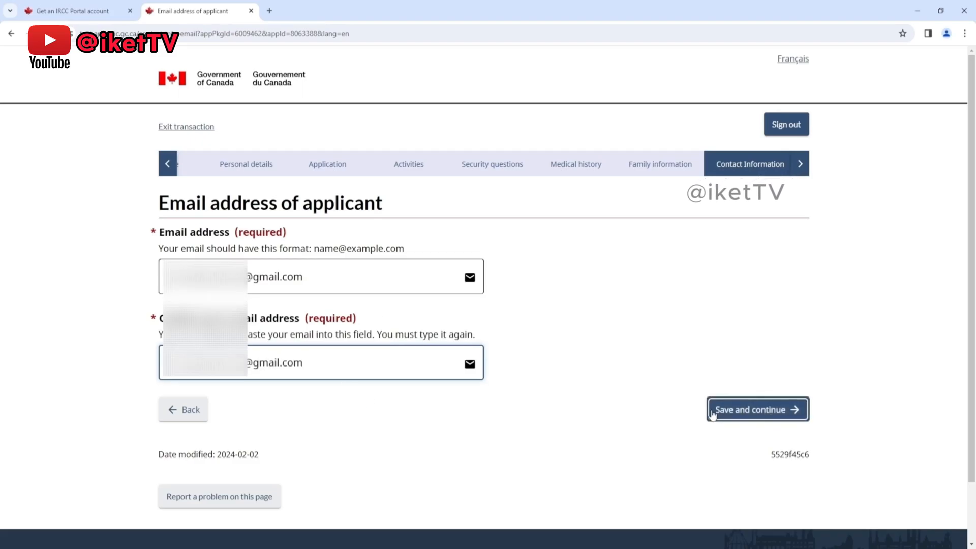
left_click(728, 409)
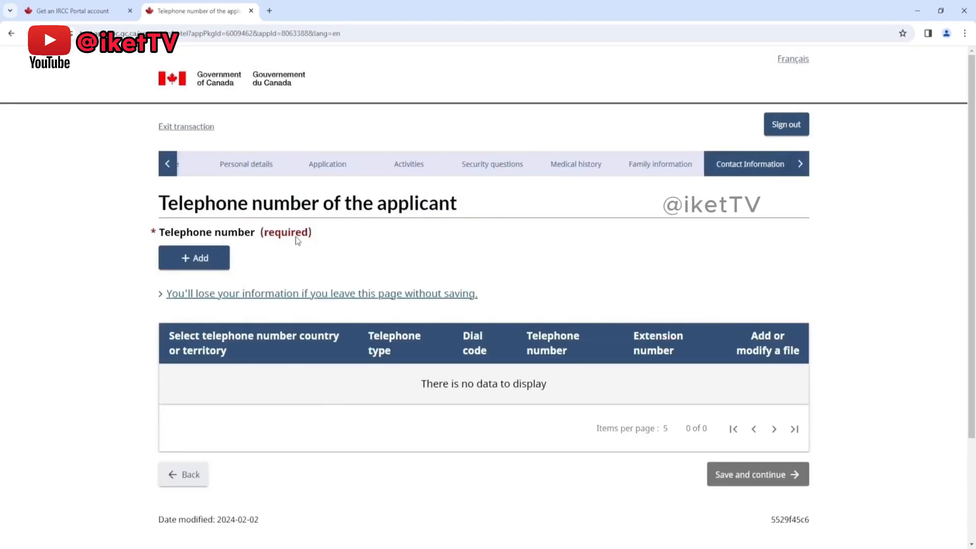
Step: Add a Cellular telephone entry with country Other, dial code 92 and the applicant's phone number, and save through to the summary
left_click(195, 259)
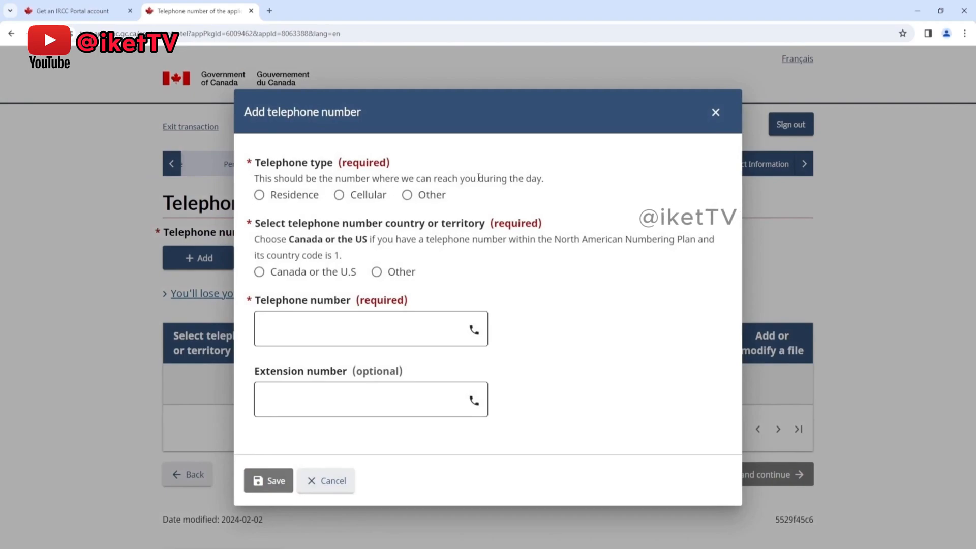
left_click(340, 195)
left_click(405, 271)
left_click(345, 317)
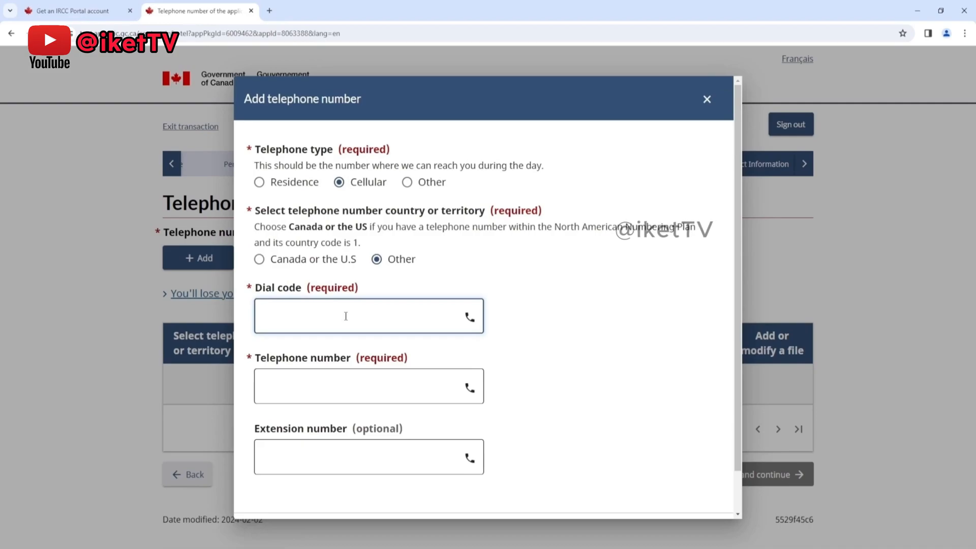
left_click(342, 381)
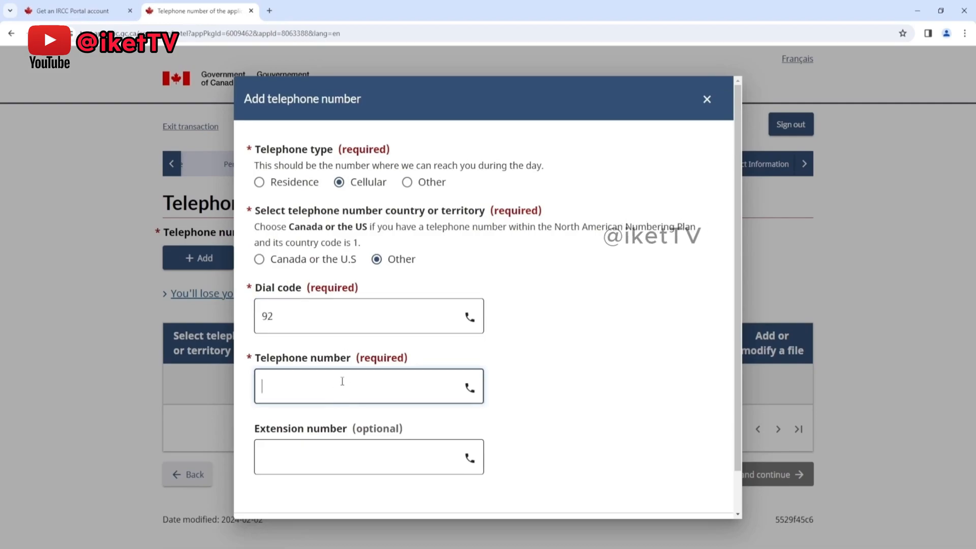
type("9876543210")
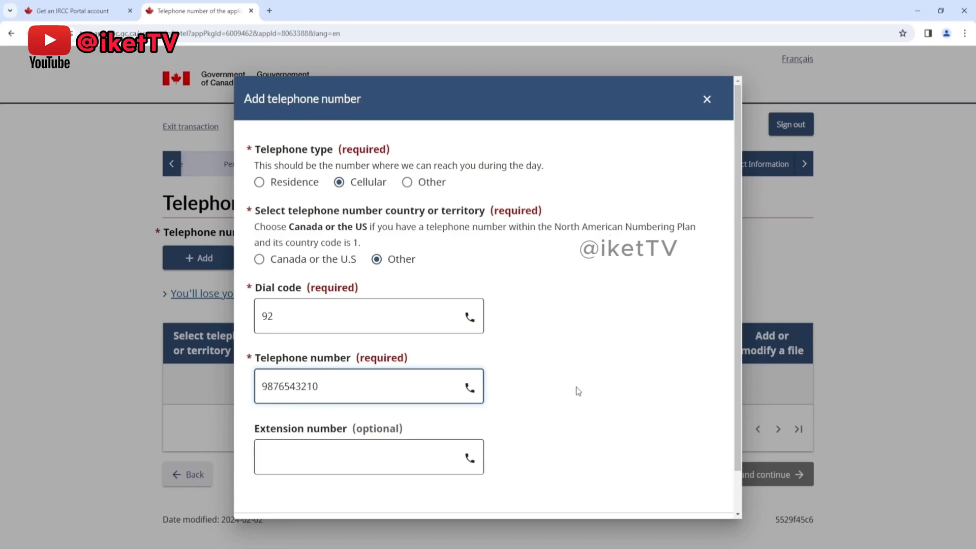
scroll(577, 392, "down", 1)
left_click(268, 494)
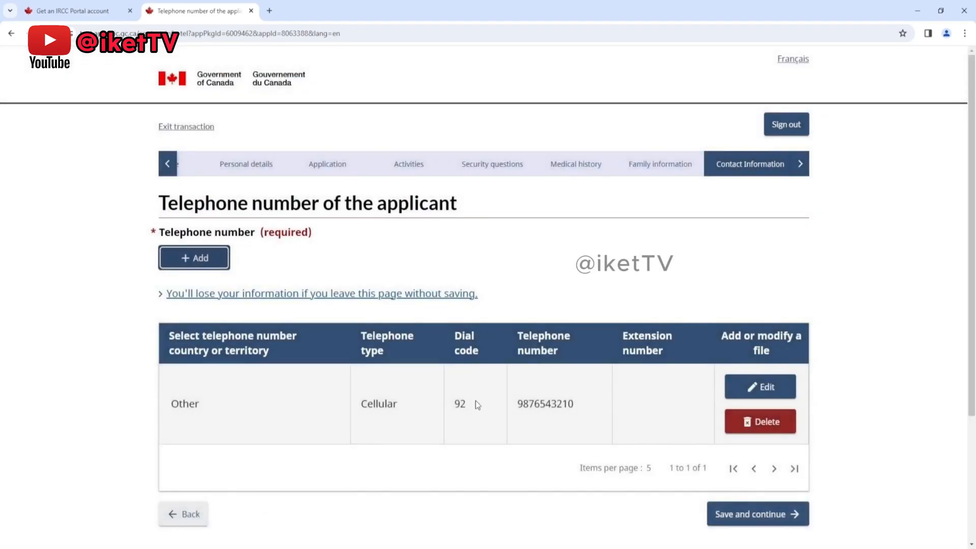
left_click(758, 514)
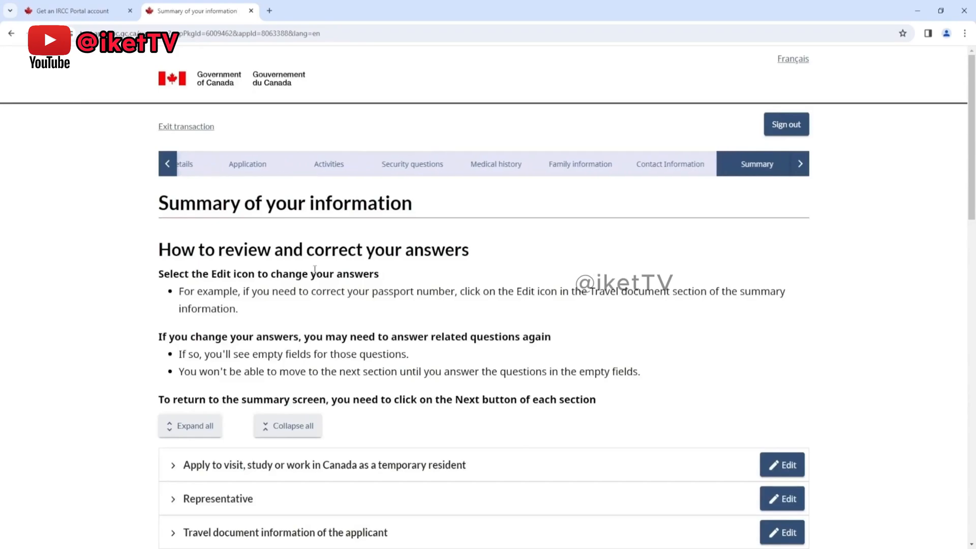
Step: Look through the summary's review instructions and section list, and check the answers under Language of the applicant
scroll(349, 257, "down", 2)
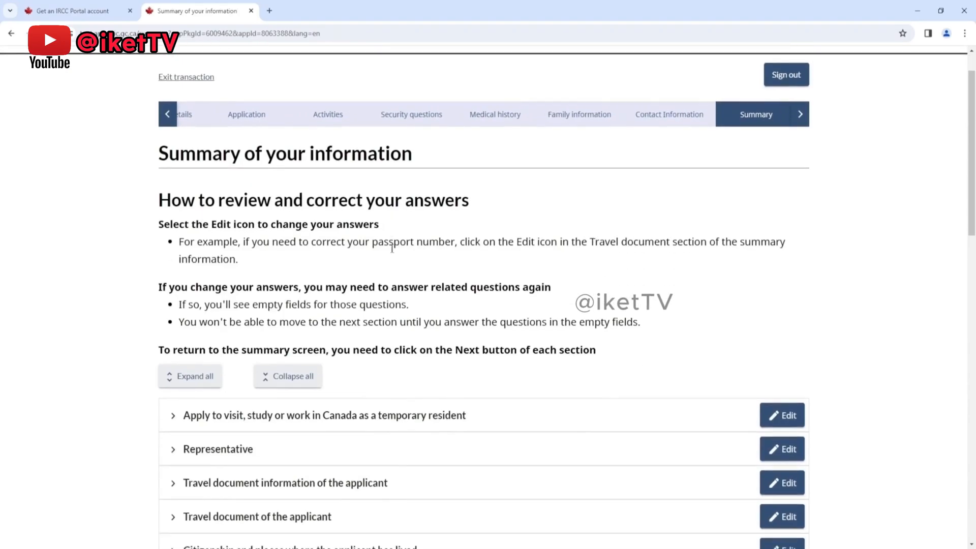
left_click_drag(971, 155, 975, 194)
scroll(825, 307, "down", 6)
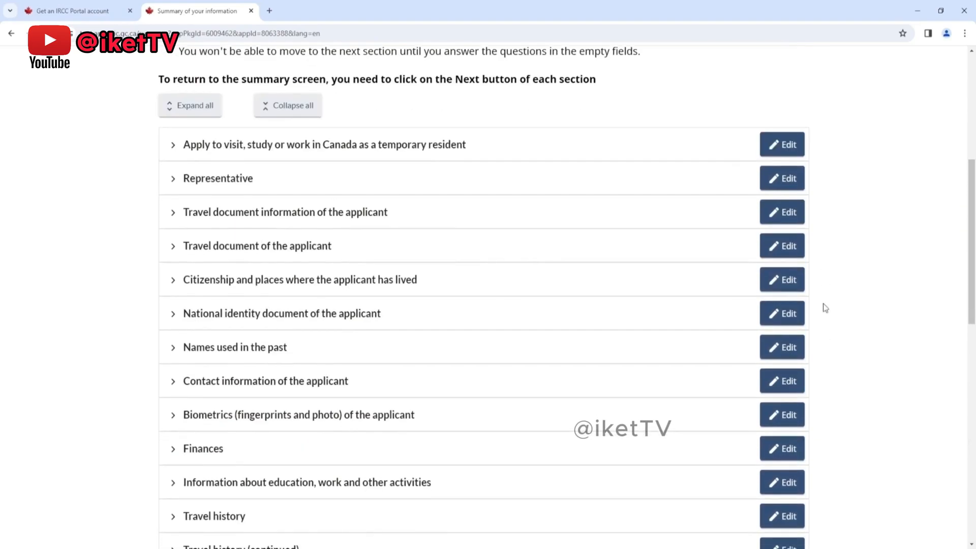
scroll(824, 308, "down", 8)
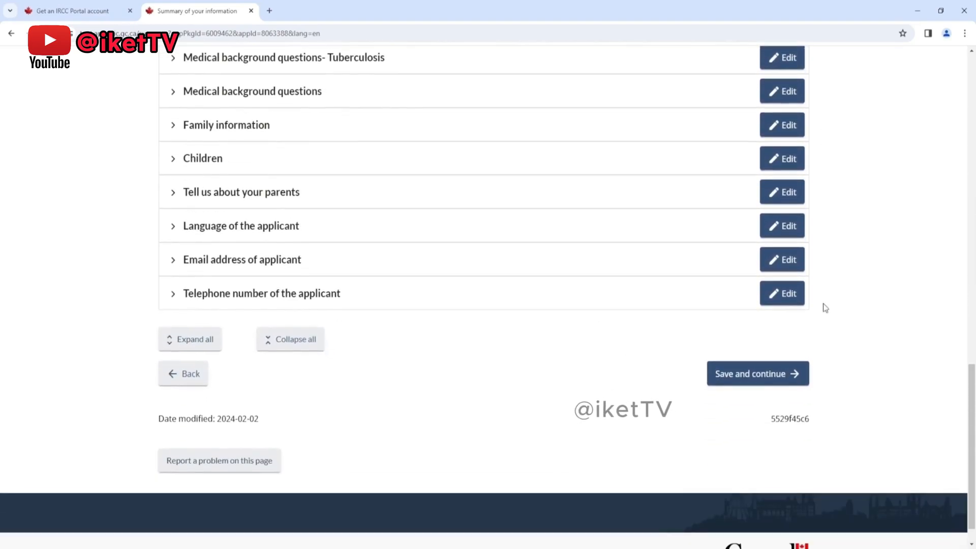
left_click(169, 229)
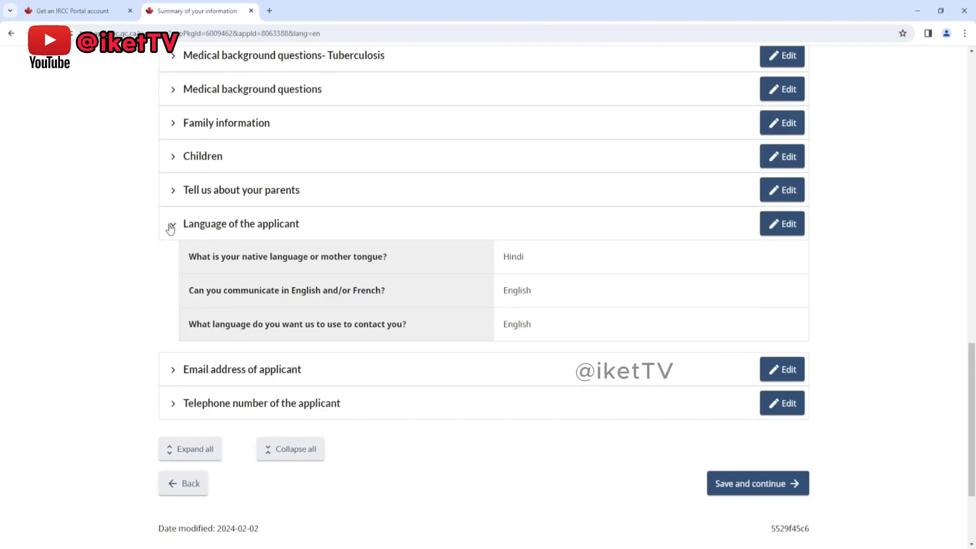
left_click(171, 229)
Step: Review the summary answers for the temporary resident application, the applicant's travel document and the representative
scroll(494, 288, "up", 12)
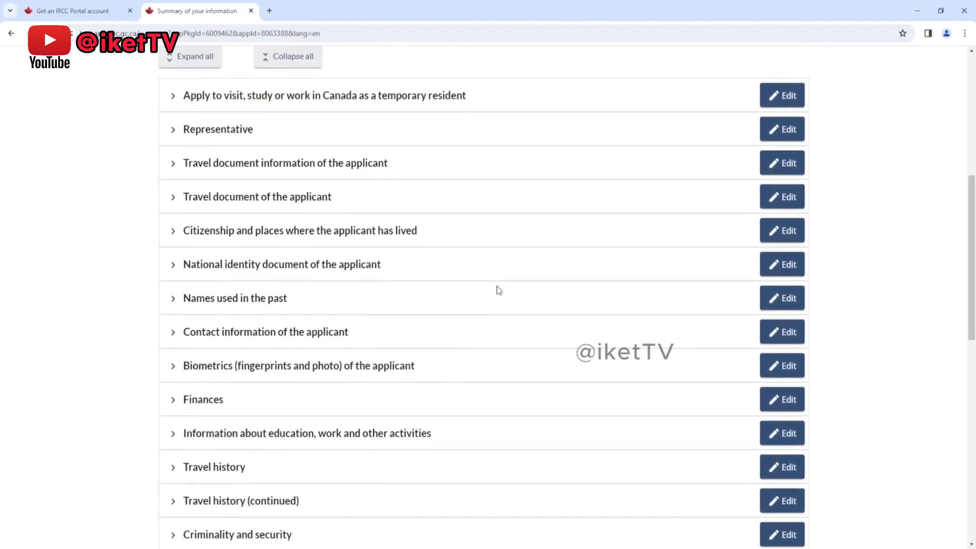
left_click(173, 96)
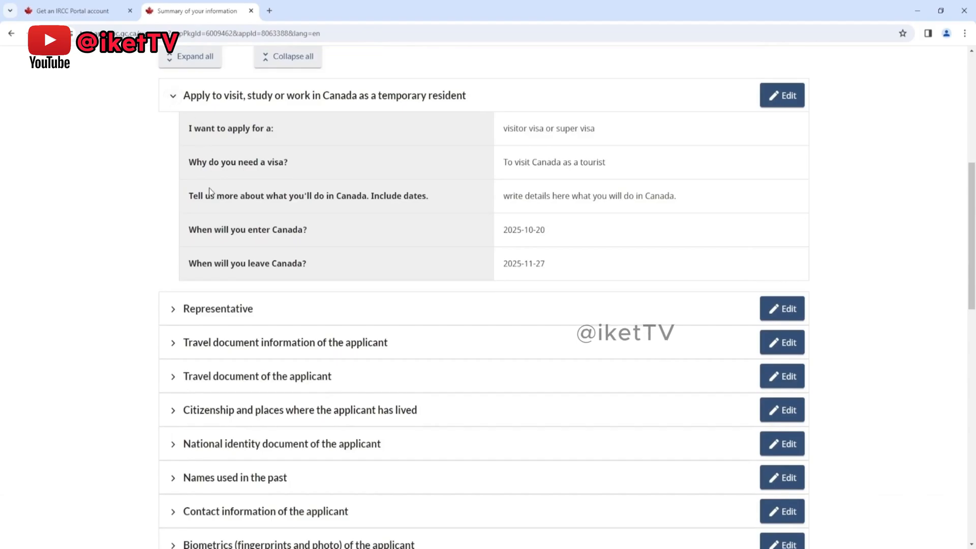
left_click(173, 96)
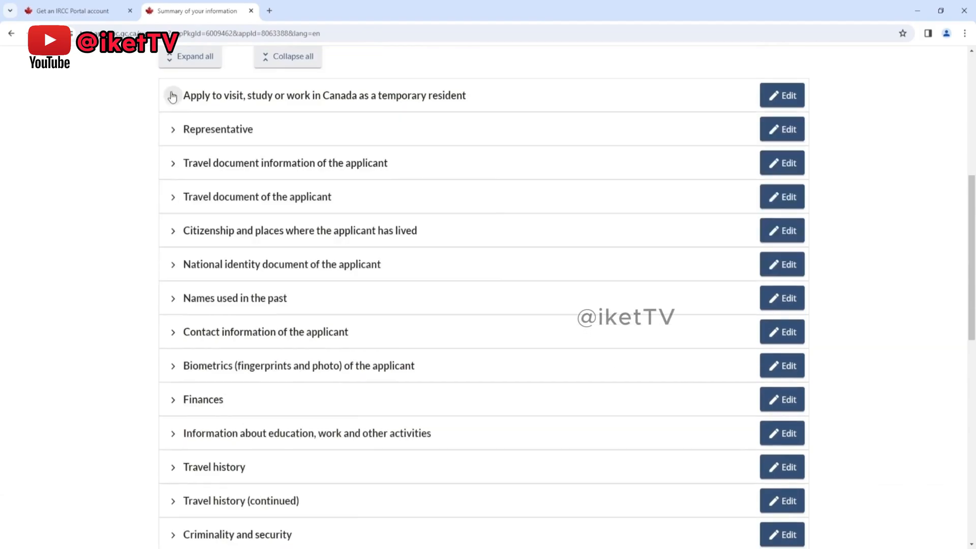
left_click(172, 199)
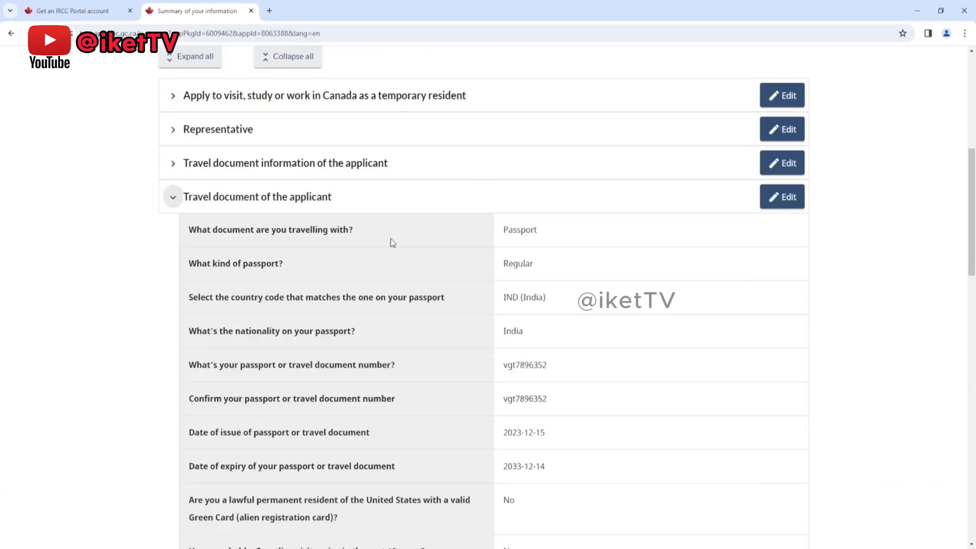
left_click(174, 201)
left_click(173, 131)
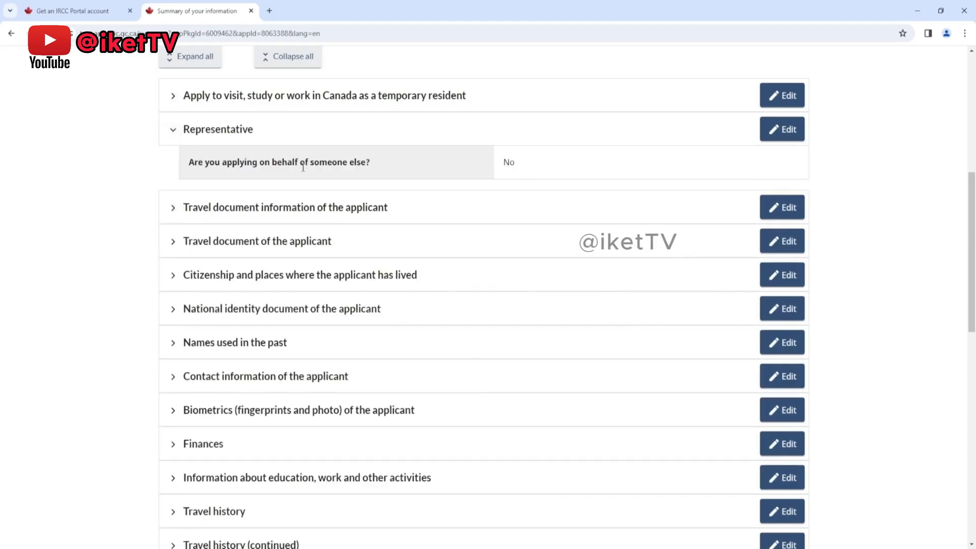
left_click(174, 130)
left_click(788, 232)
scroll(640, 360, "down", 10)
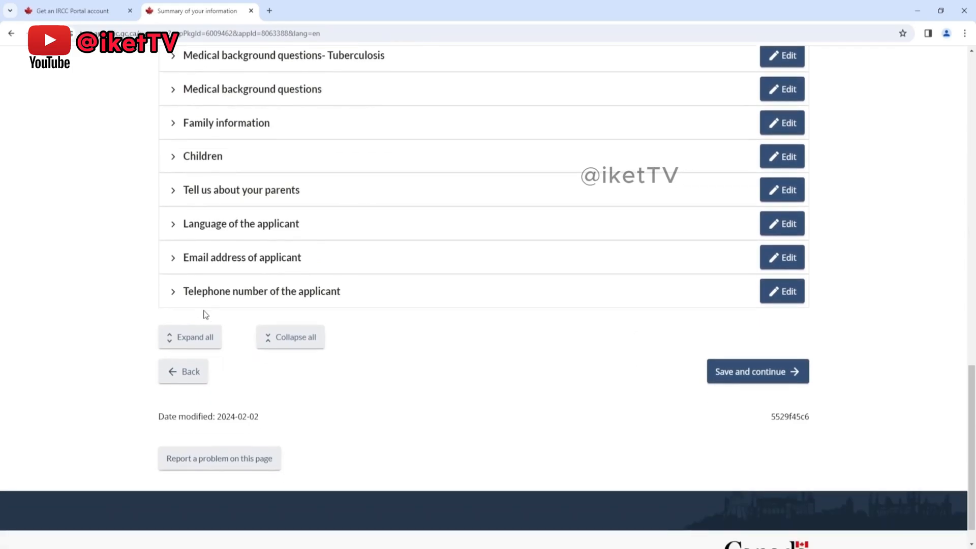
Step: Reopen the applicant's telephone entry from the summary, retype the number's last digit, and save back to the summary
left_click(174, 292)
left_click(786, 289)
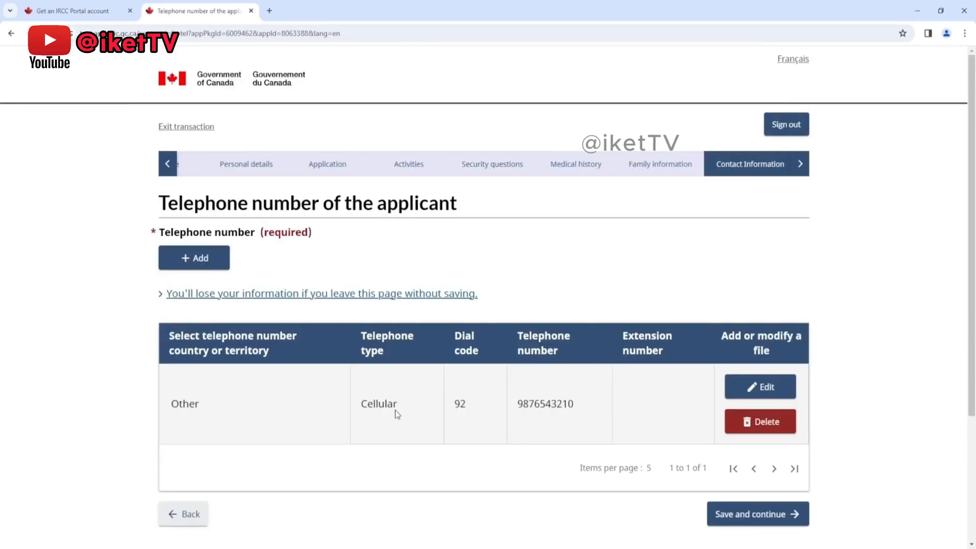
left_click(760, 386)
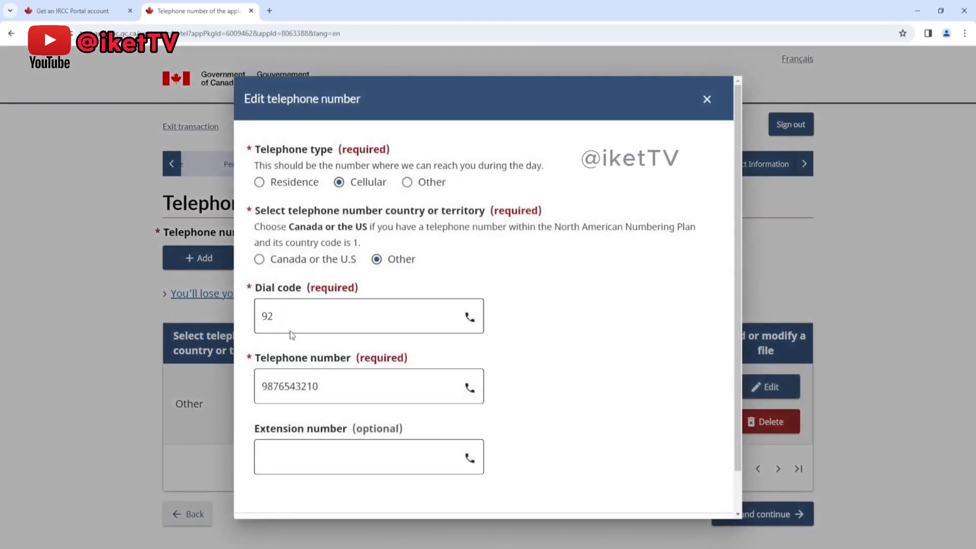
left_click(331, 385)
key("BackSpace")
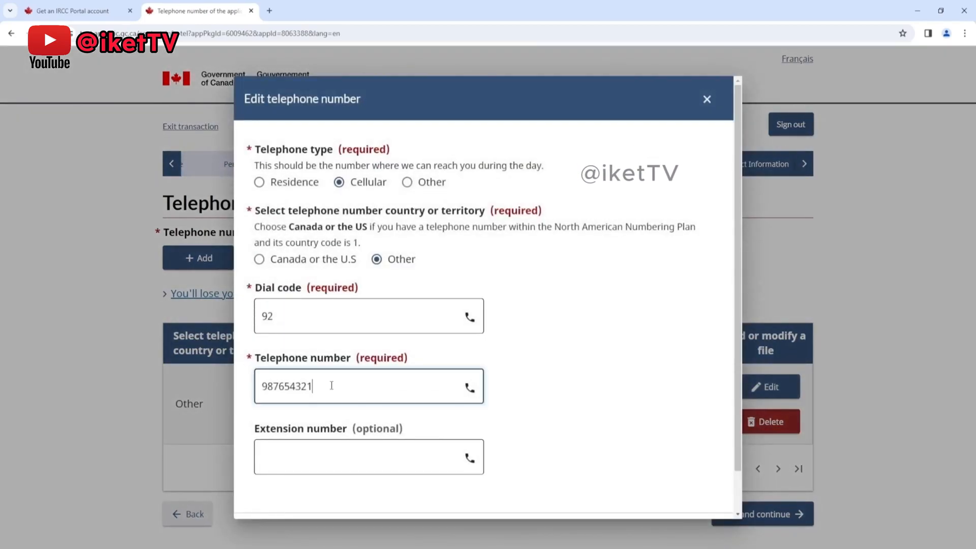
type("0")
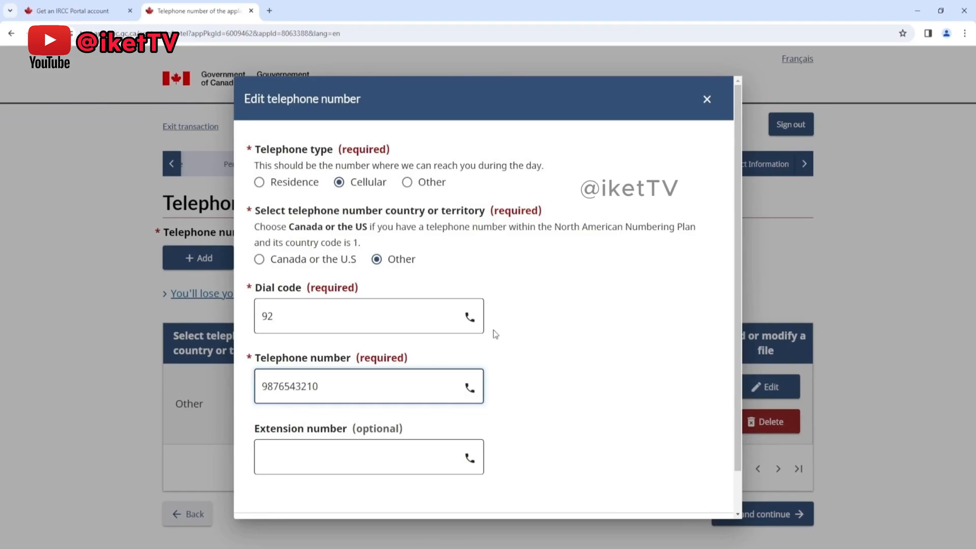
scroll(630, 333, "down", 2)
left_click(264, 492)
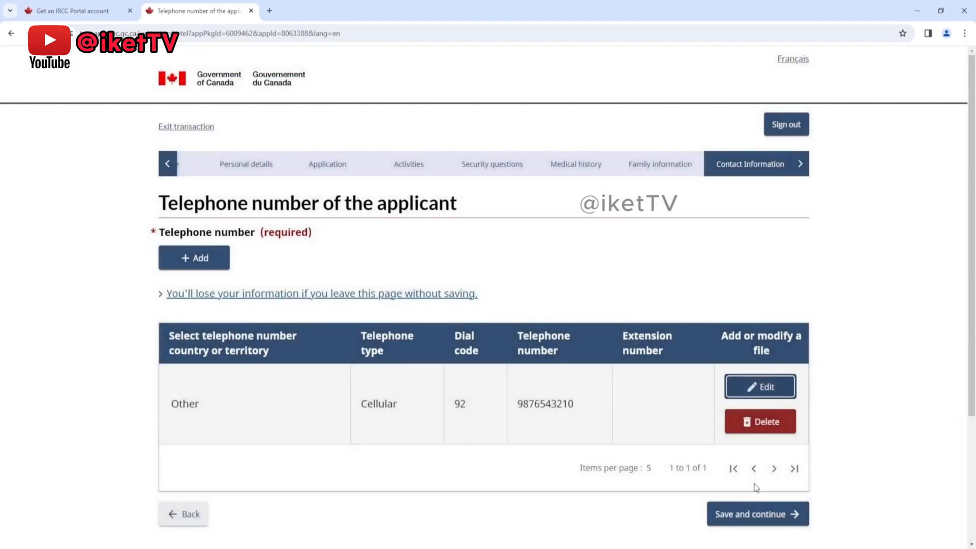
left_click(751, 514)
Step: Accept the summary of information and continue to the supporting documents page
scroll(609, 370, "down", 5)
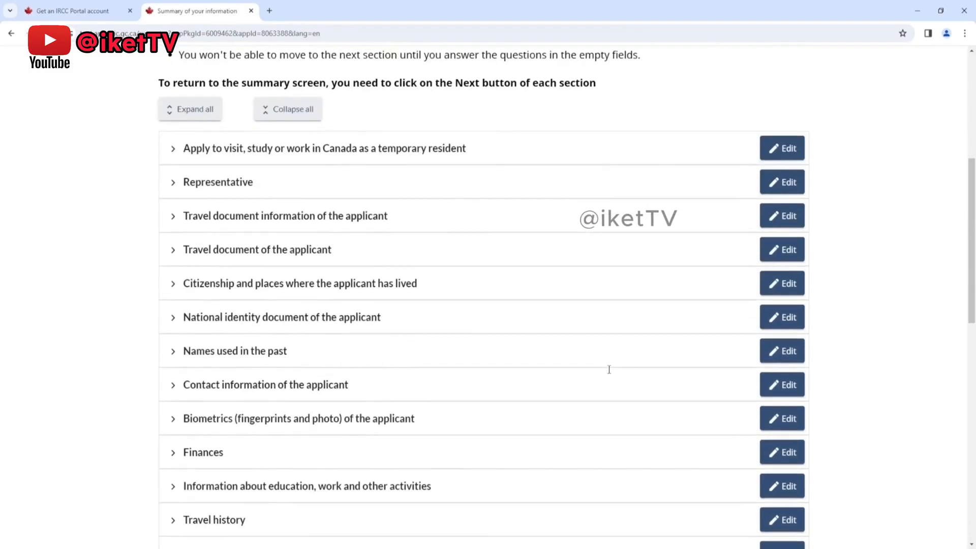
scroll(609, 370, "down", 12)
left_click(712, 349)
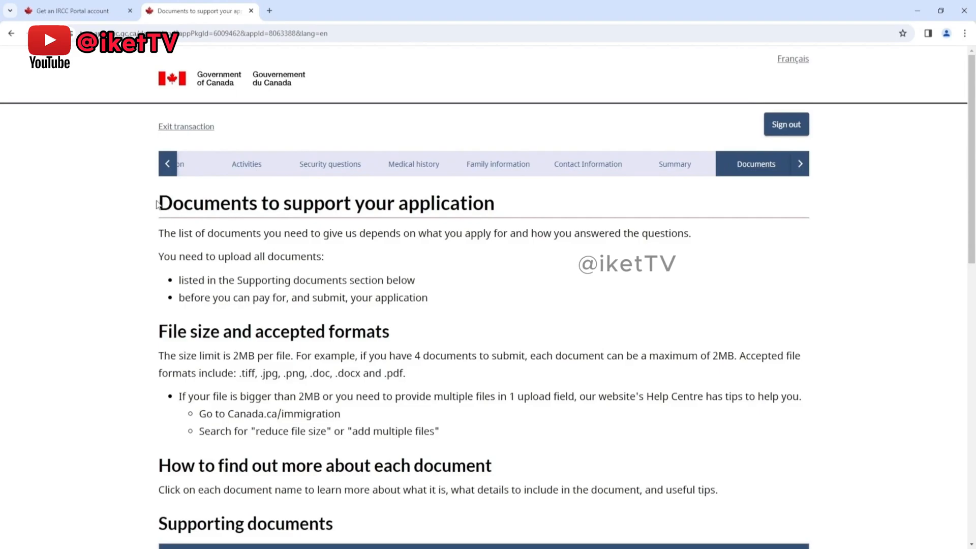
Step: Examine the document upload instructions, file size limit, accepted formats and the list of supporting documents
left_click_drag(157, 204, 497, 210)
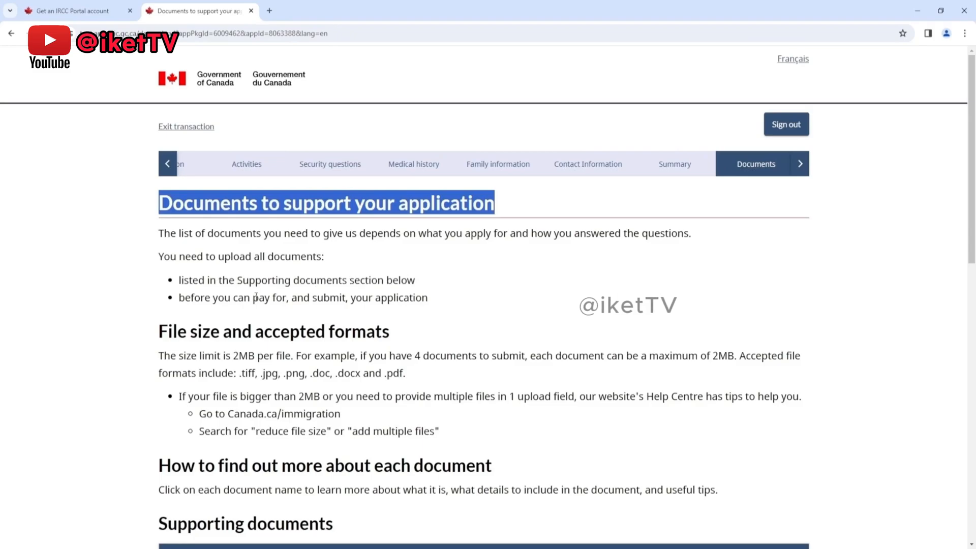
scroll(379, 291, "down", 1)
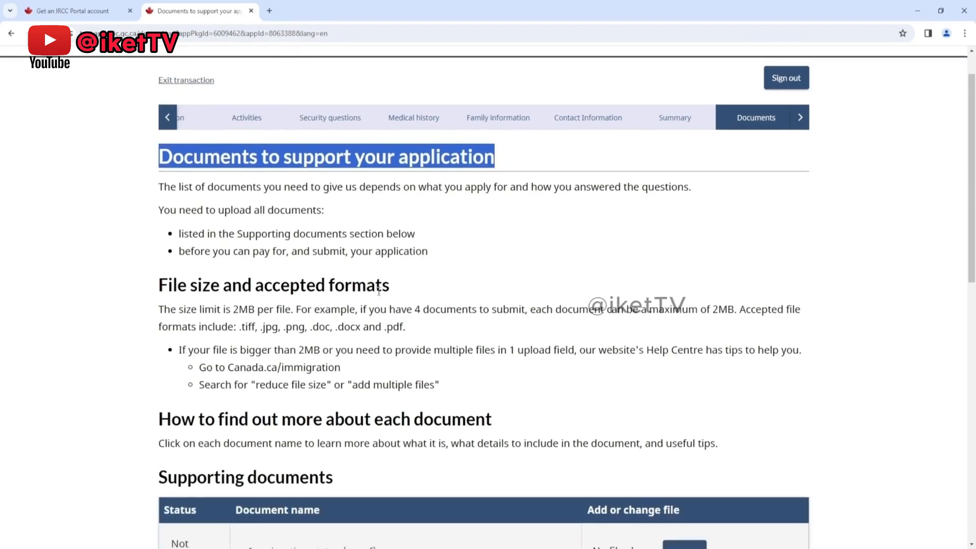
left_click(234, 300)
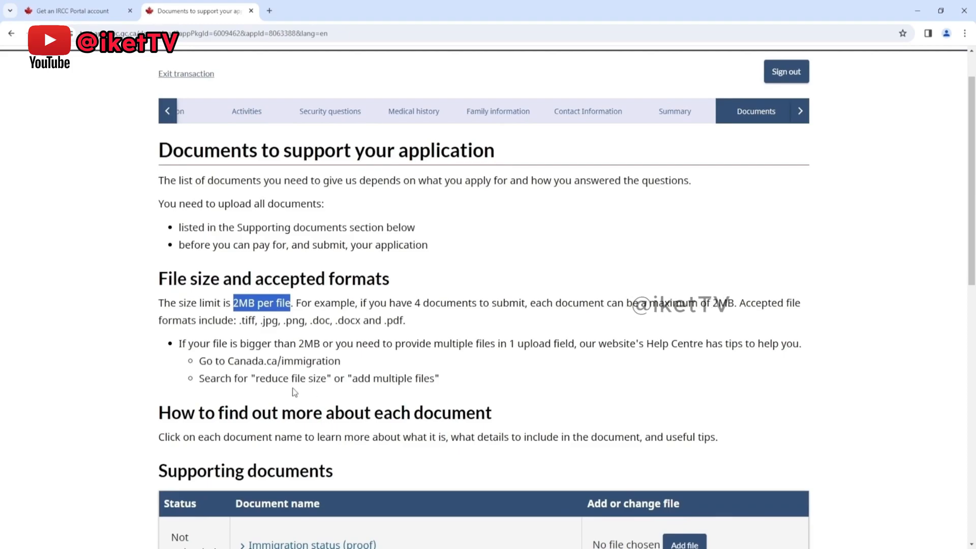
left_click_drag(240, 326, 383, 324)
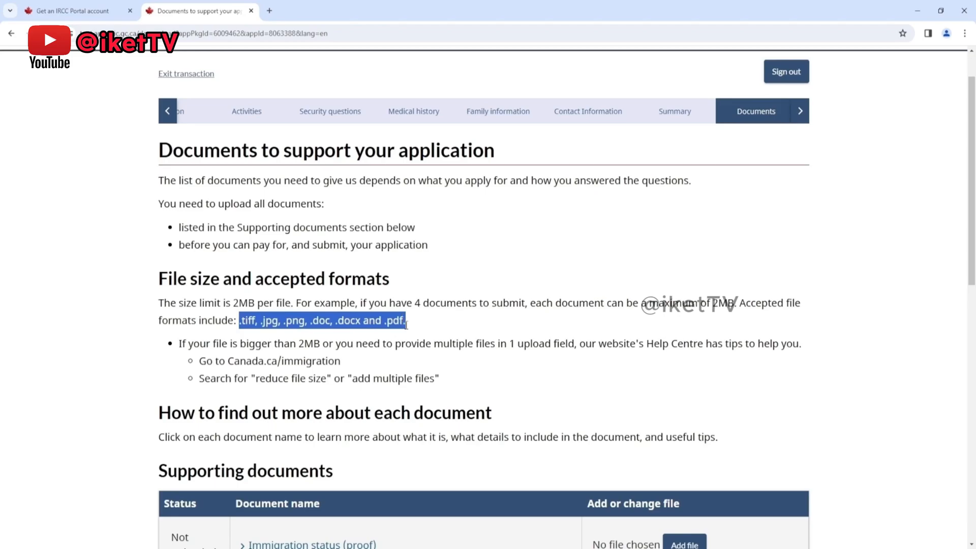
scroll(394, 412, "down", 4)
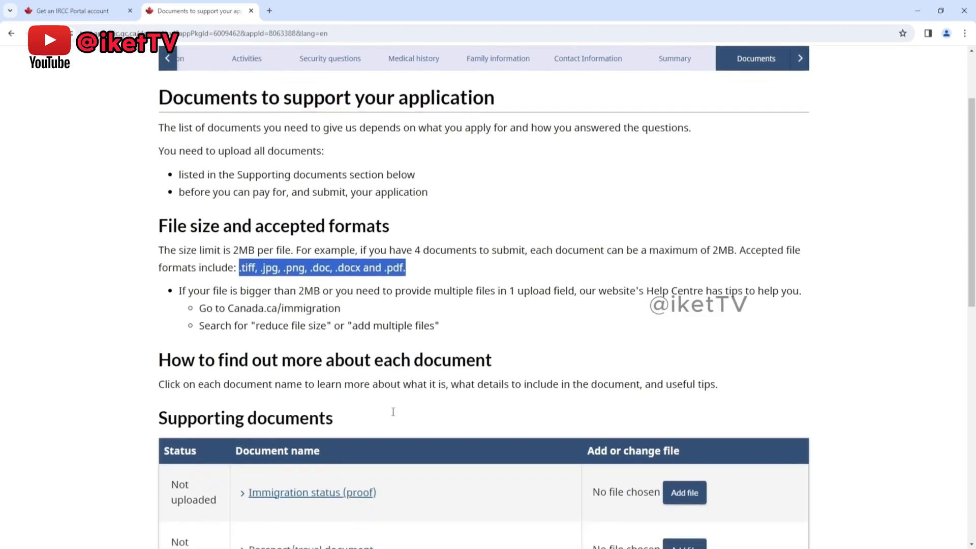
scroll(394, 412, "down", 1)
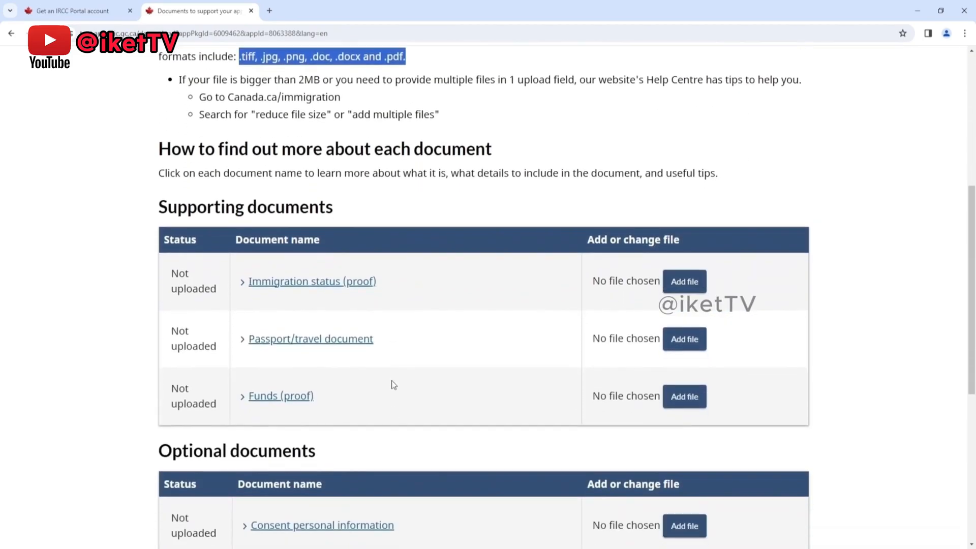
left_click(452, 214)
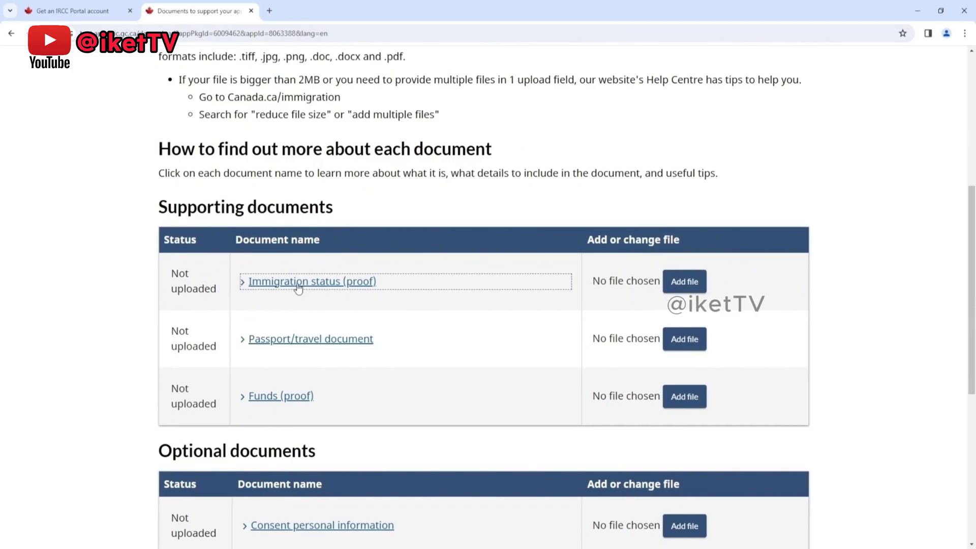
Step: Read the description of what the immigration status proof must contain
left_click(246, 283)
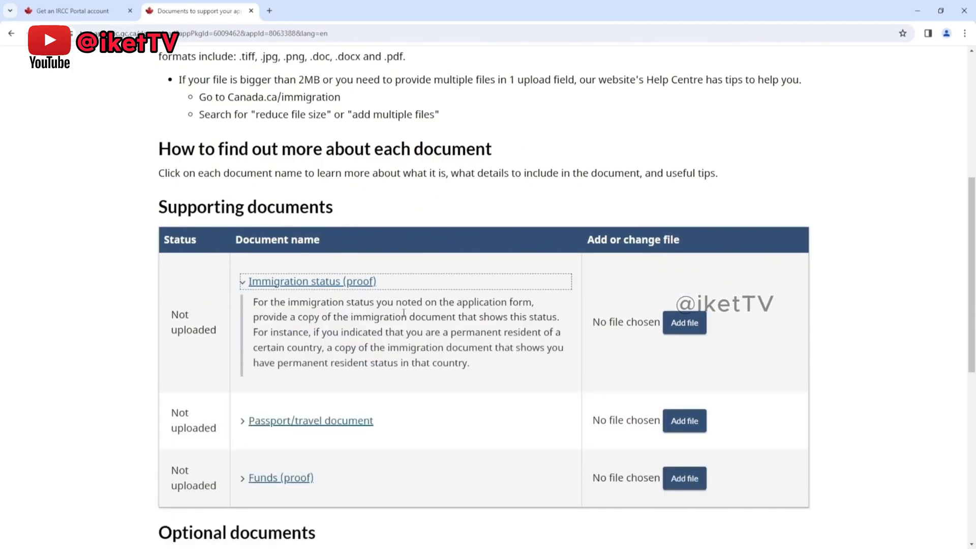
left_click(243, 287)
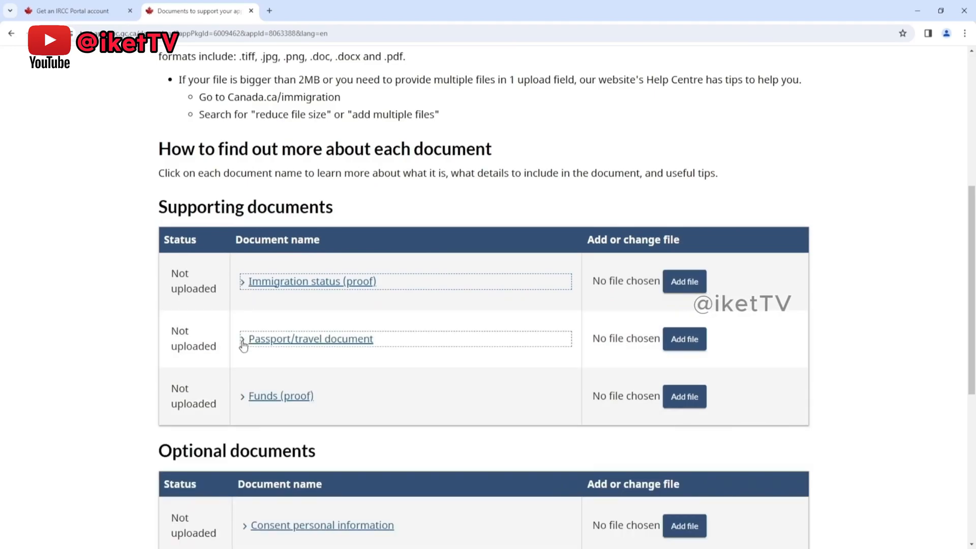
left_click(247, 286)
left_click(247, 284)
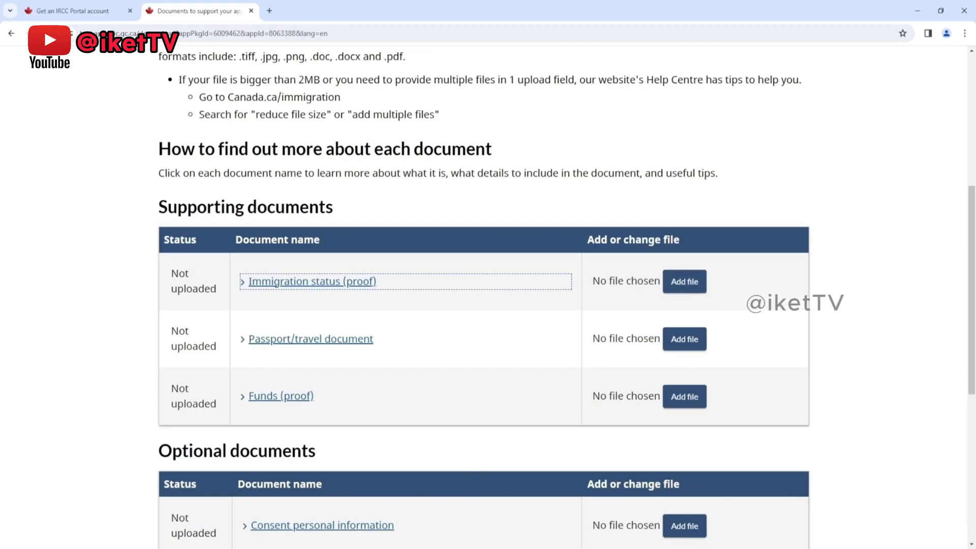
Step: Upload khan.jpg as immigration status proof, khan - Copy (2).jpg as the passport/travel document and khan - Copy (3).jpg as proof of funds
left_click(676, 289)
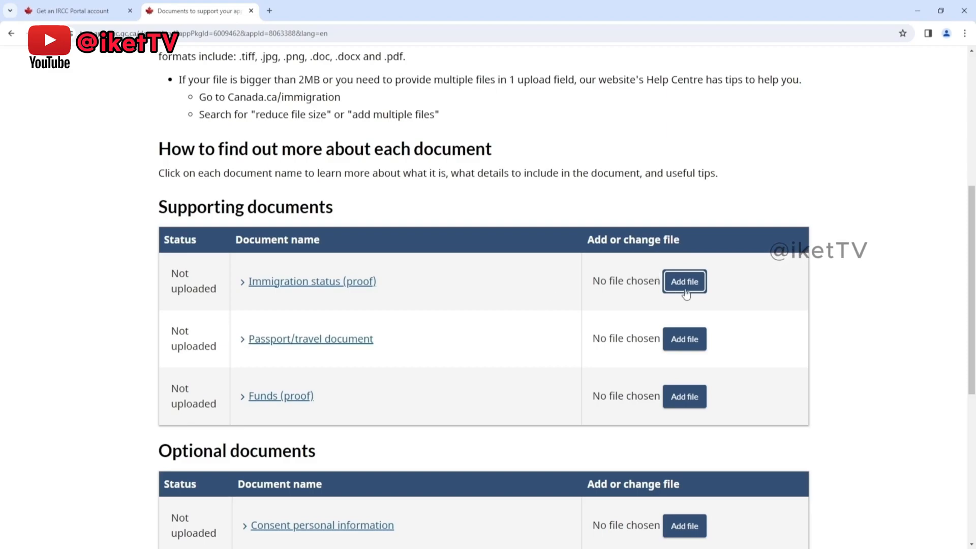
left_click(244, 339)
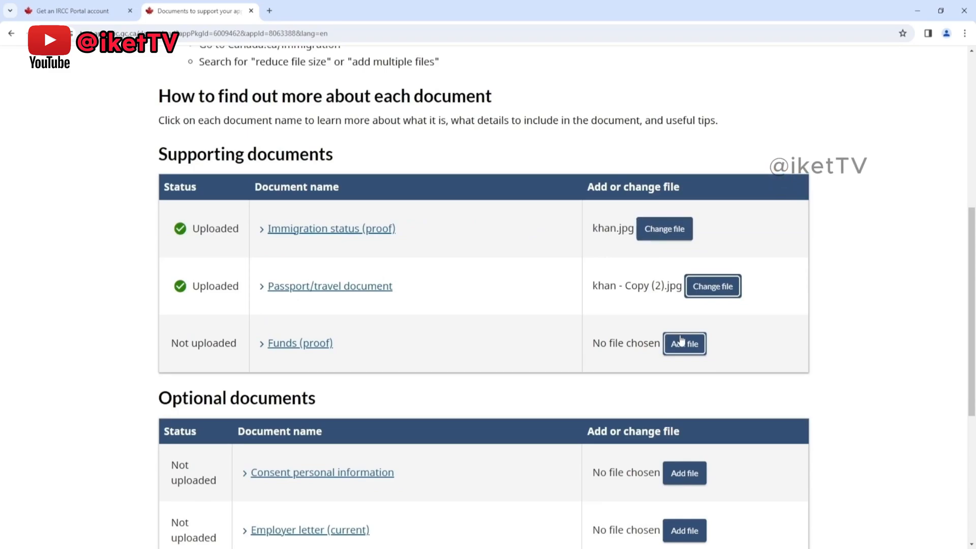
left_click(682, 345)
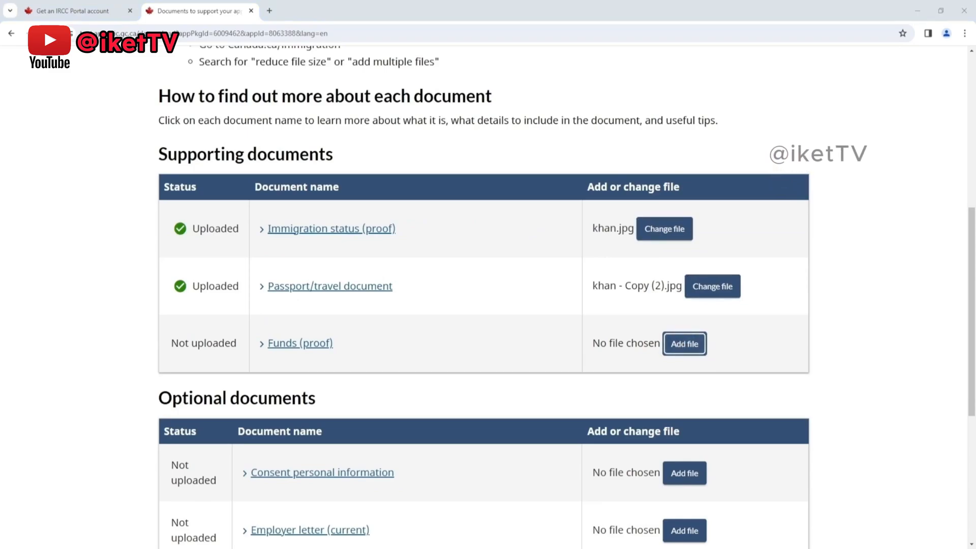
left_click(578, 436)
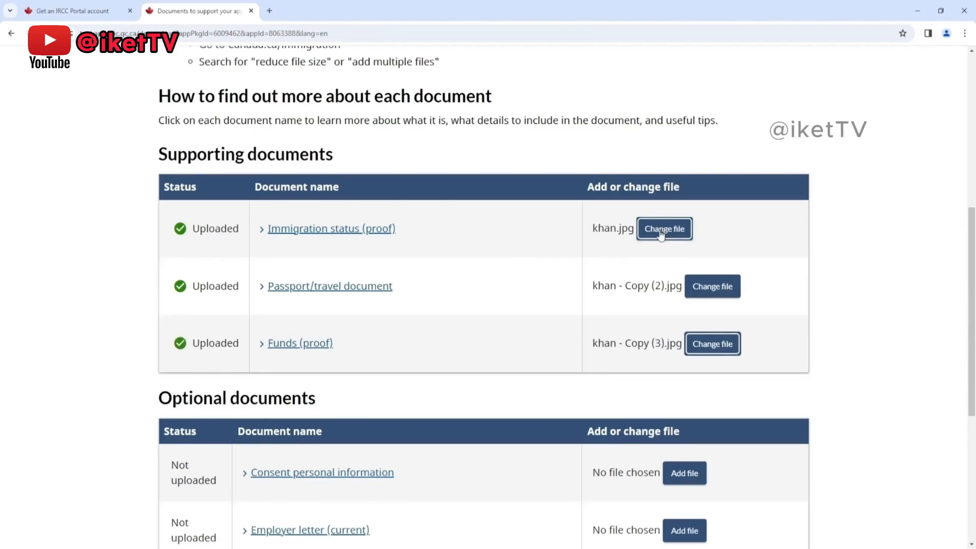
Step: Read the requirement descriptions for the proof of funds, passport/travel document, immigration status and consent personal information documents
scroll(450, 317, "down", 2)
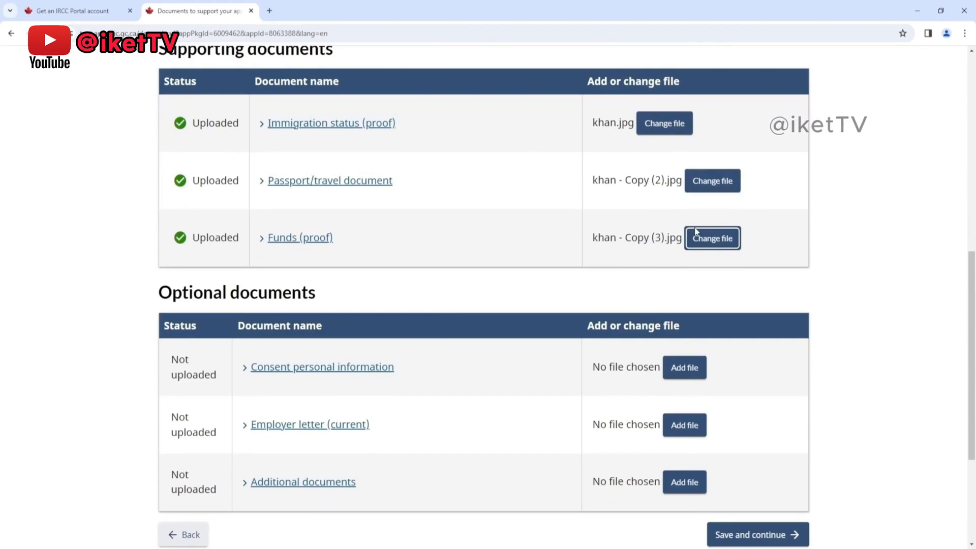
scroll(478, 263, "down", 1)
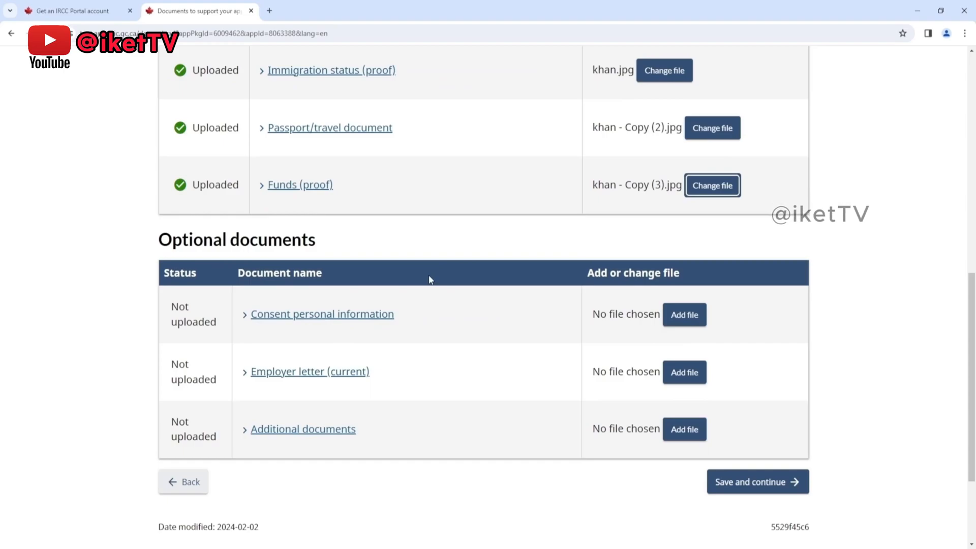
left_click(262, 188)
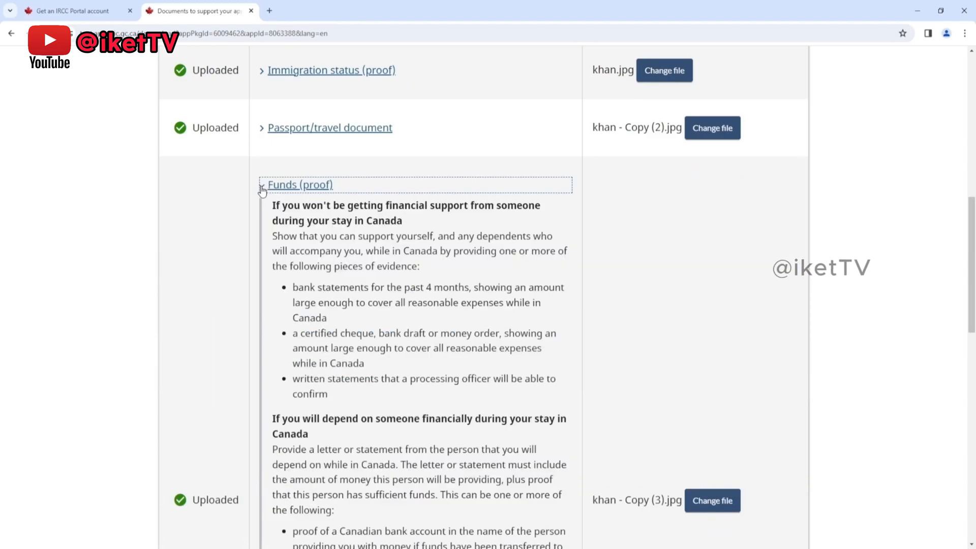
left_click(262, 188)
left_click(260, 128)
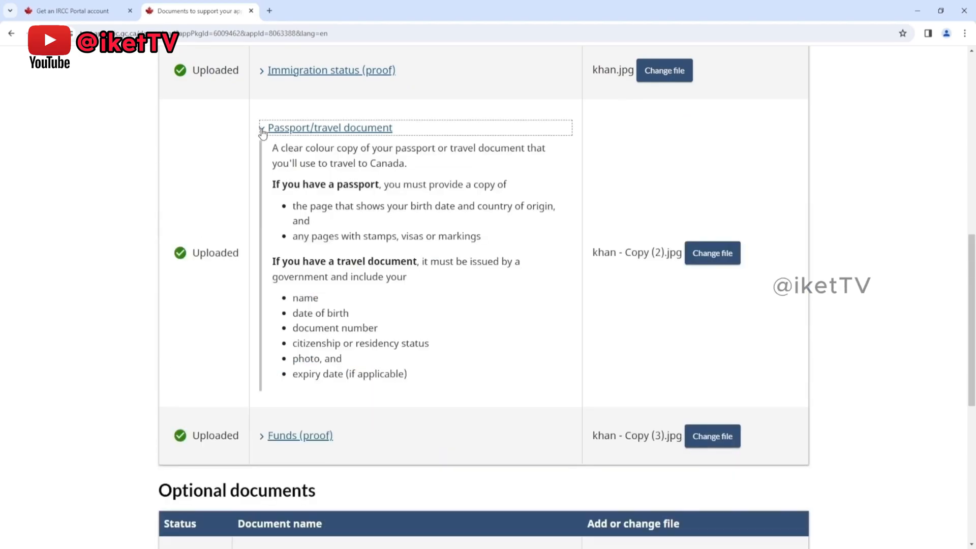
left_click(262, 129)
left_click(261, 73)
scroll(288, 146, "up", 3)
left_click(272, 183)
scroll(305, 198, "down", 4)
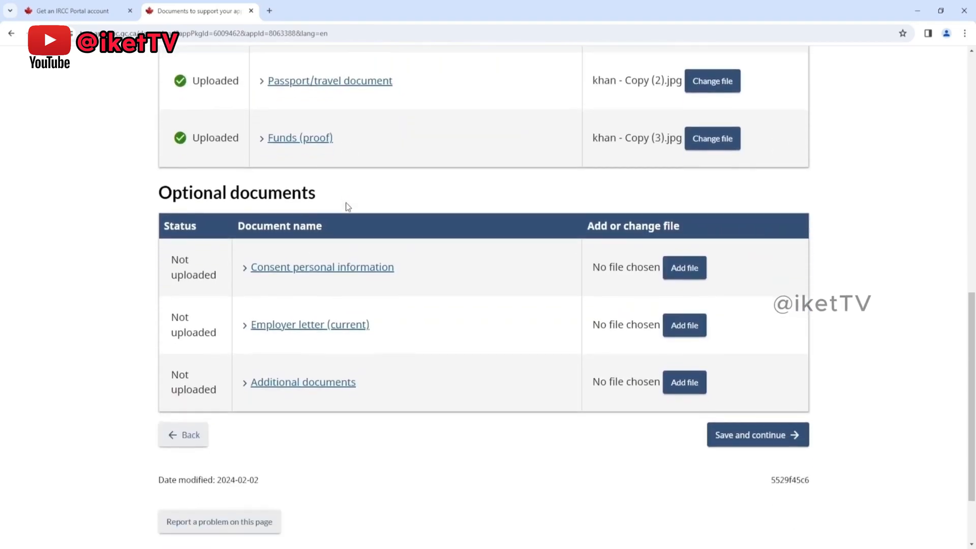
left_click(244, 218)
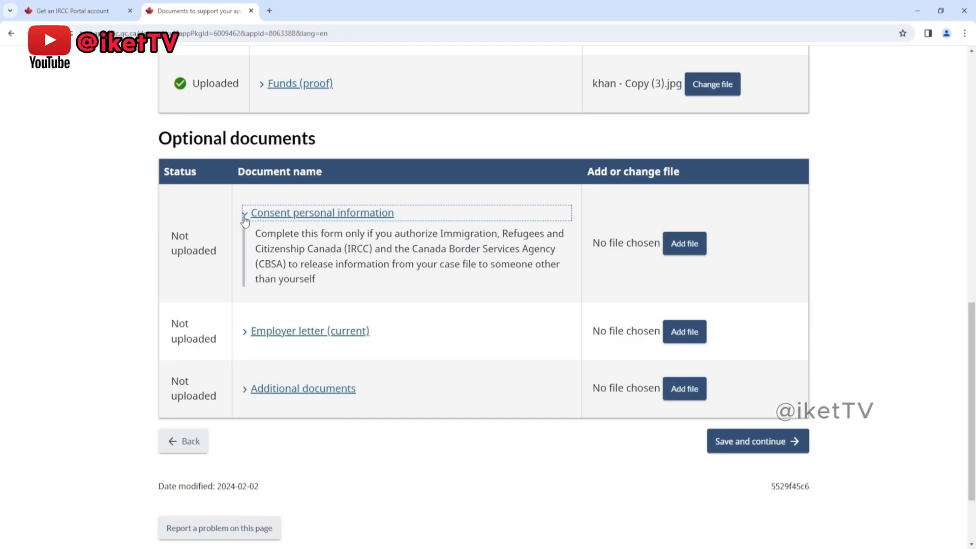
left_click(244, 220)
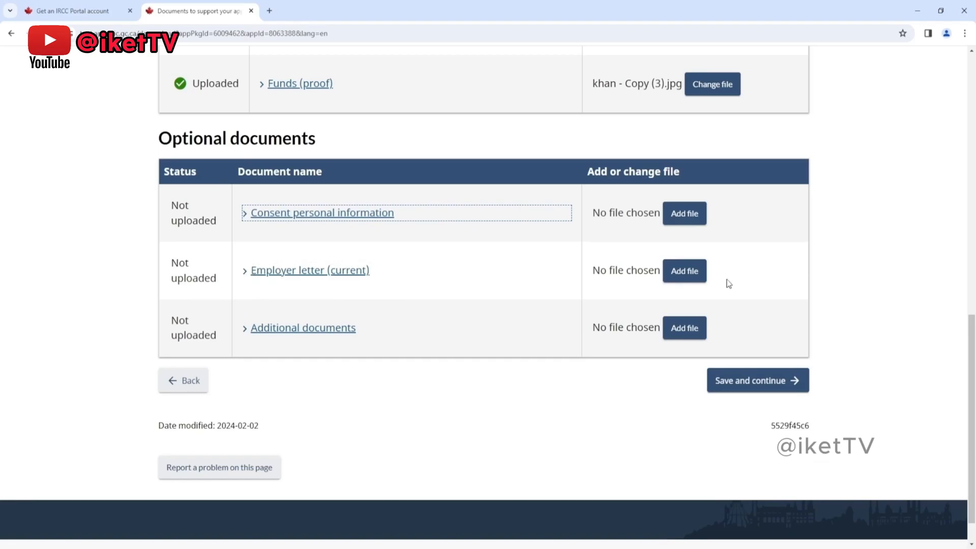
Step: Upload khan - Copy (6).jpg as the current employer letter and khan - Copy (7).jpg as the additional document
left_click(678, 281)
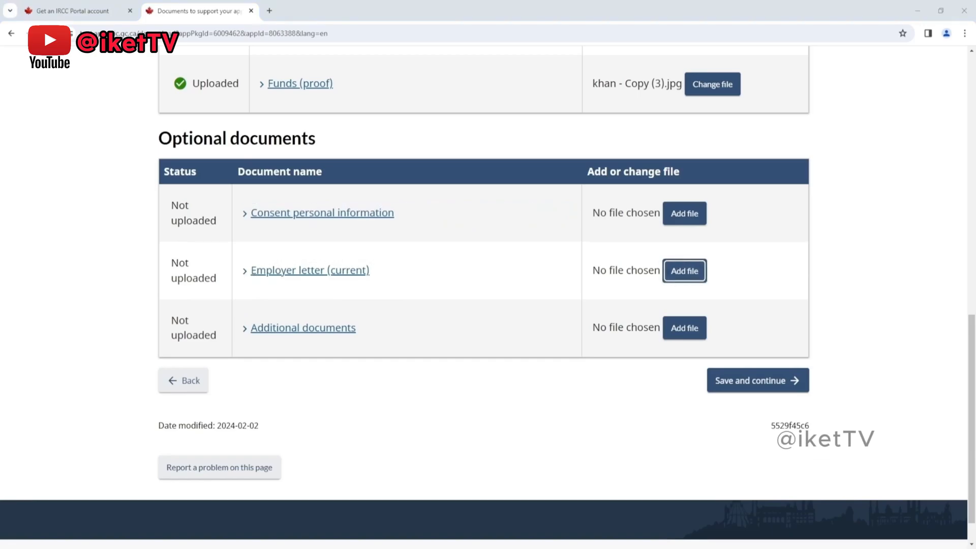
left_click(578, 418)
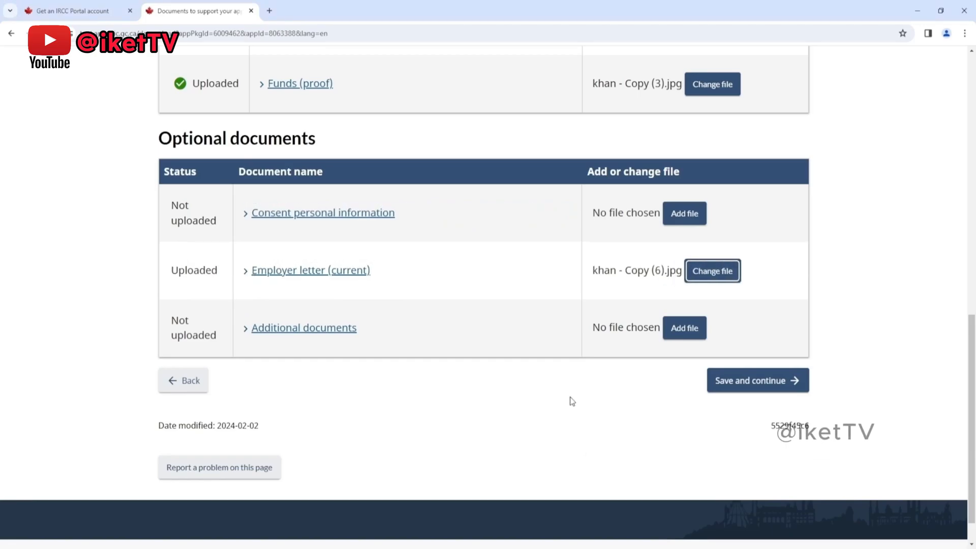
left_click(261, 329)
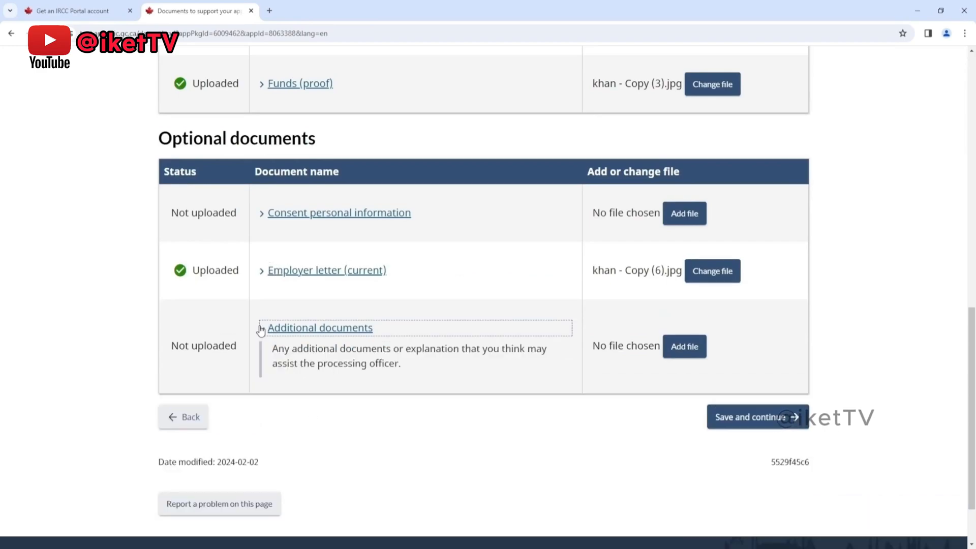
left_click(262, 329)
left_click(681, 328)
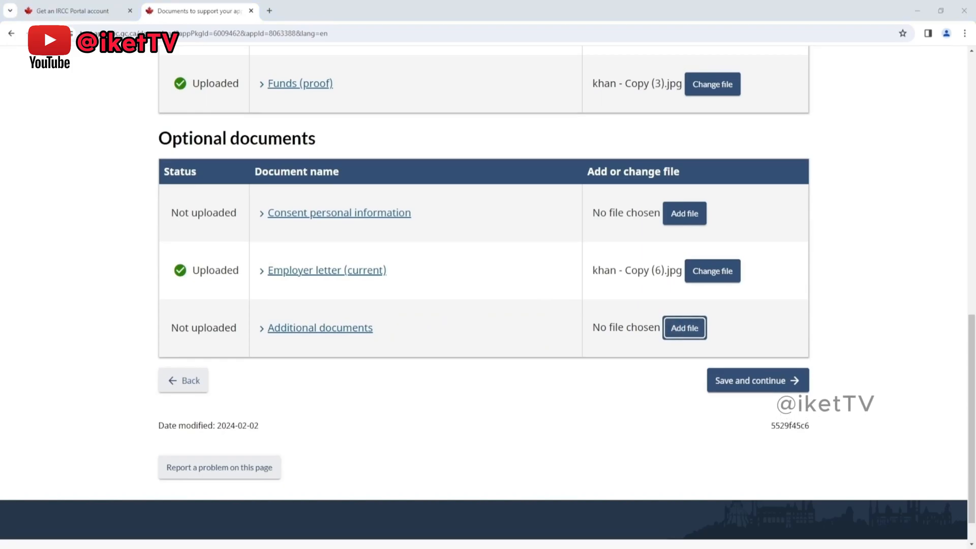
left_click(587, 450)
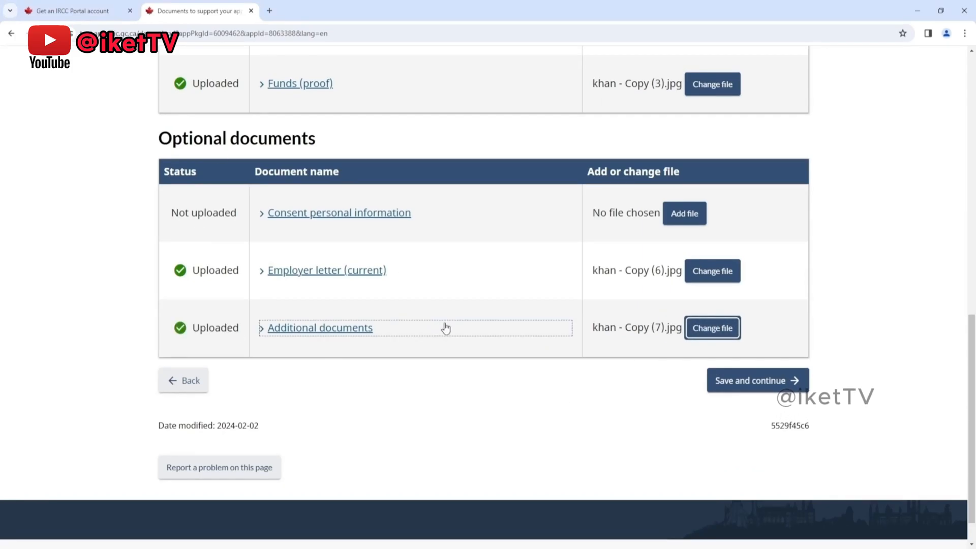
Step: Upload khan - Copy (10).jpg as the consent personal information document
scroll(440, 328, "up", 2)
left_click(694, 335)
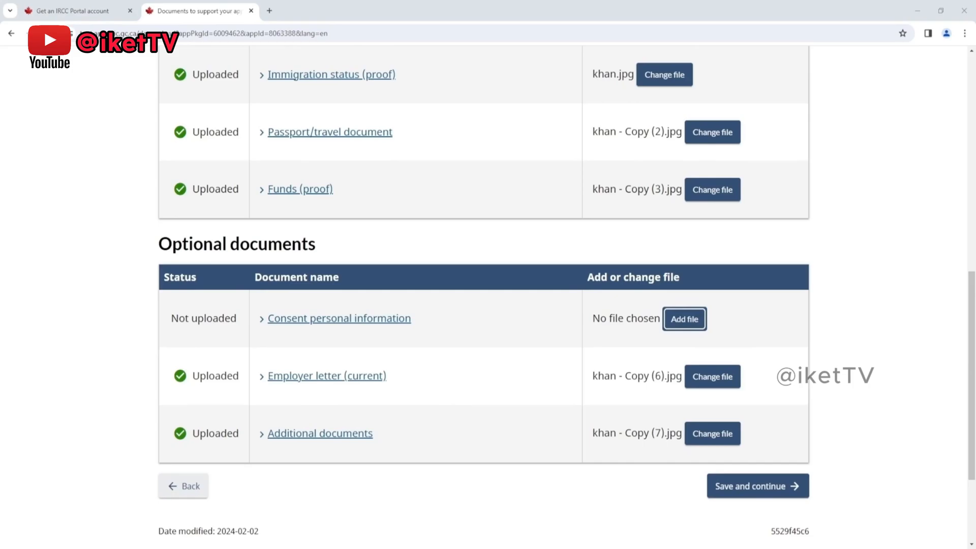
left_click(585, 448)
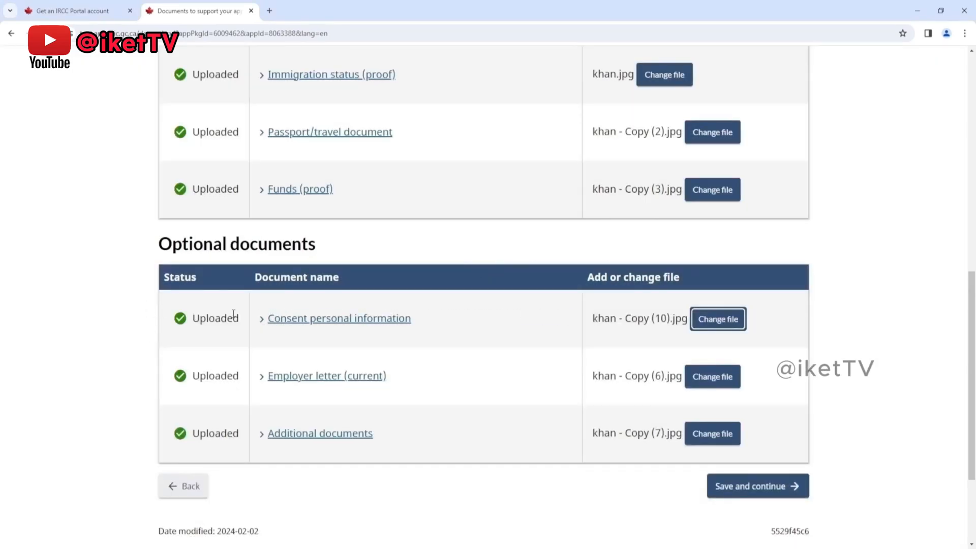
Step: Check the uploaded supporting and optional documents, and save them to continue to the consent and declaration page
scroll(353, 305, "up", 3)
scroll(353, 305, "down", 2)
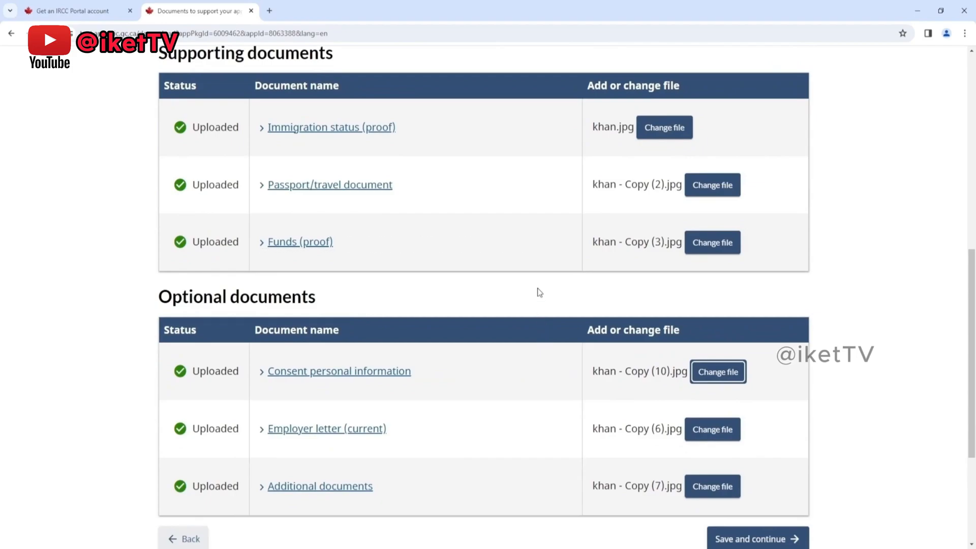
scroll(540, 292, "down", 1)
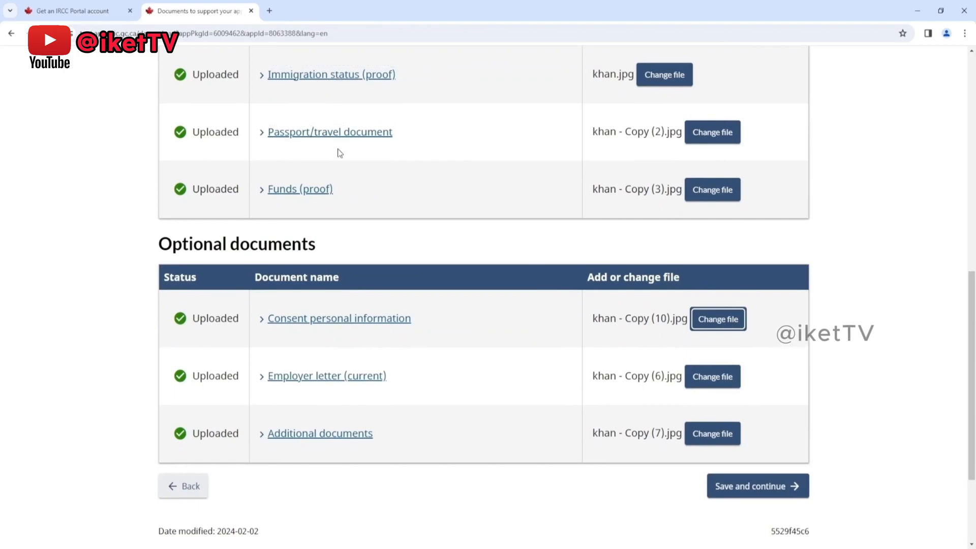
scroll(470, 207, "down", 3)
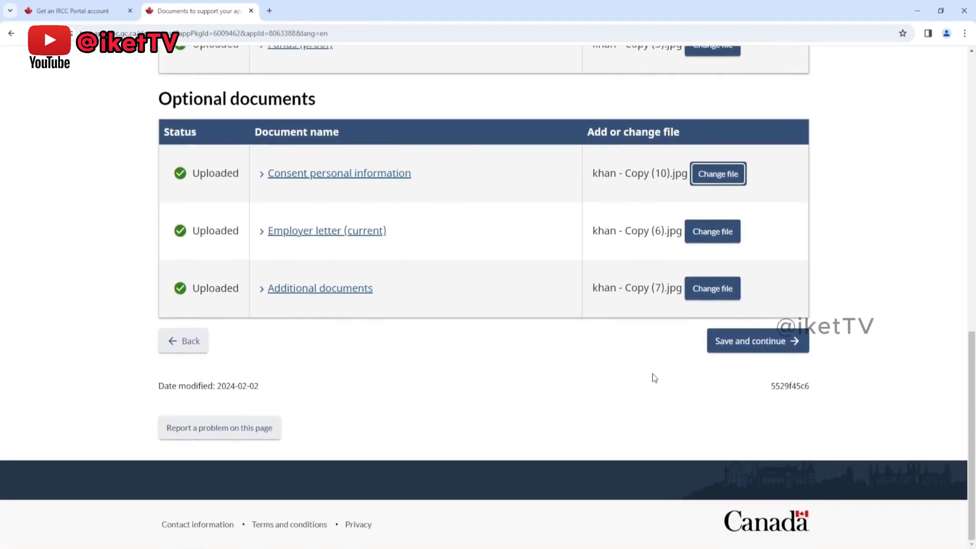
left_click(717, 345)
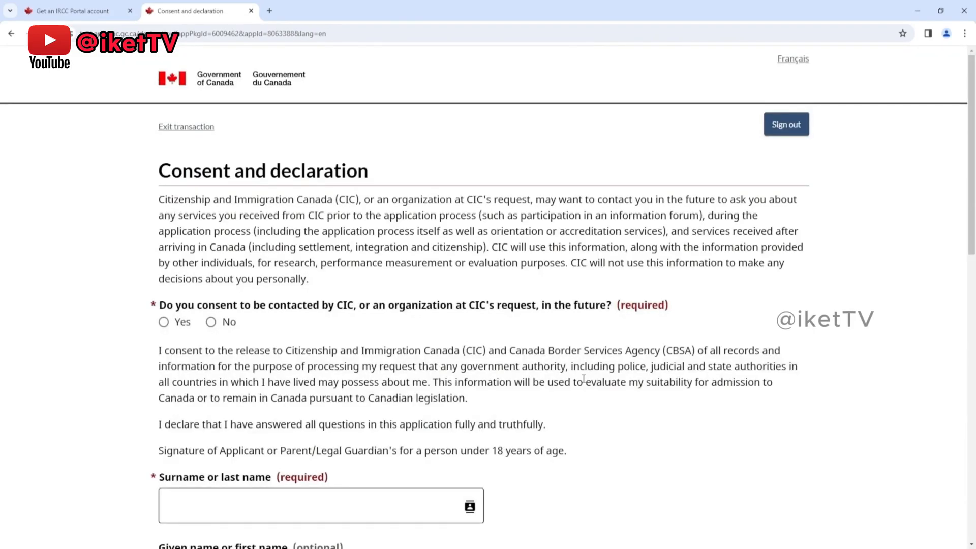
Step: Answer Yes to being contacted by CIC in the future, and sign the declaration with the applicant's surname and given name
scroll(561, 328, "down", 2)
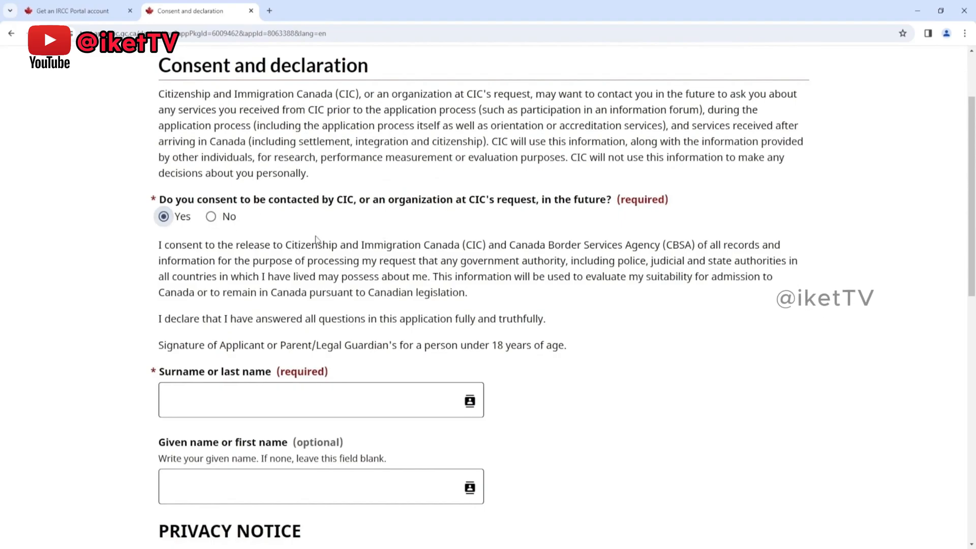
scroll(305, 238, "down", 7)
scroll(328, 236, "up", 5)
left_click(228, 299)
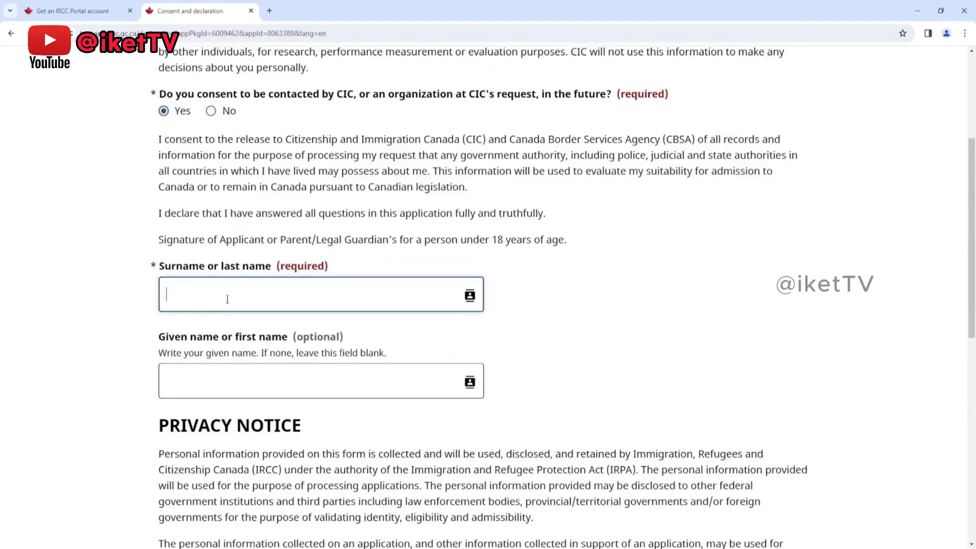
type("hh")
left_click(200, 377)
type("hhh")
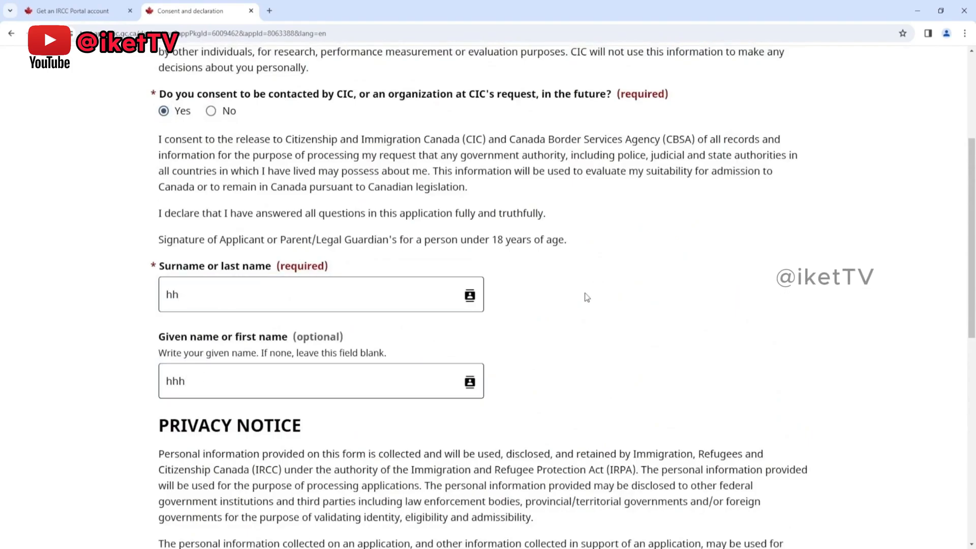
Step: Save the consent and declaration, and accept the listed visitor visa and biometrics fees to reach the payment page
scroll(585, 296, "up", 3)
scroll(586, 292, "down", 7)
scroll(586, 294, "down", 5)
left_click(757, 372)
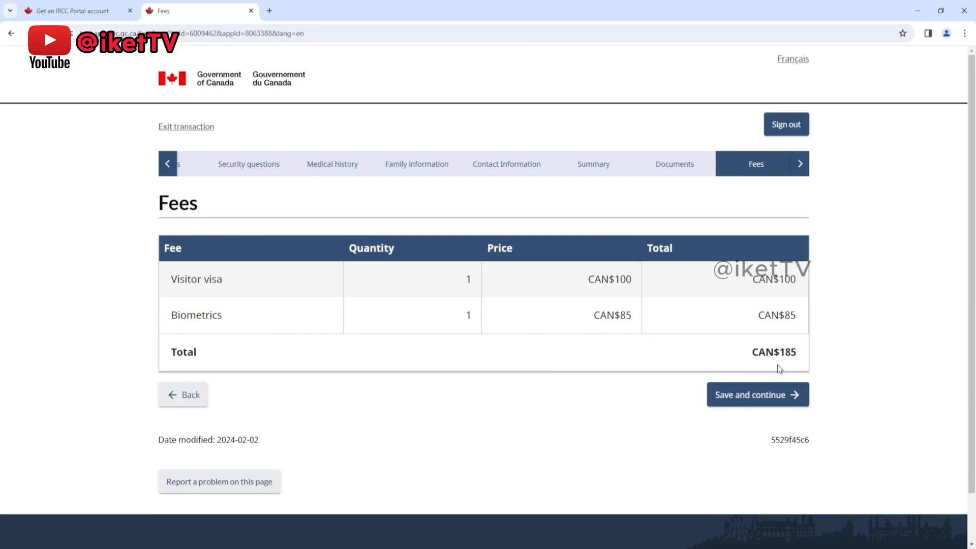
left_click(752, 400)
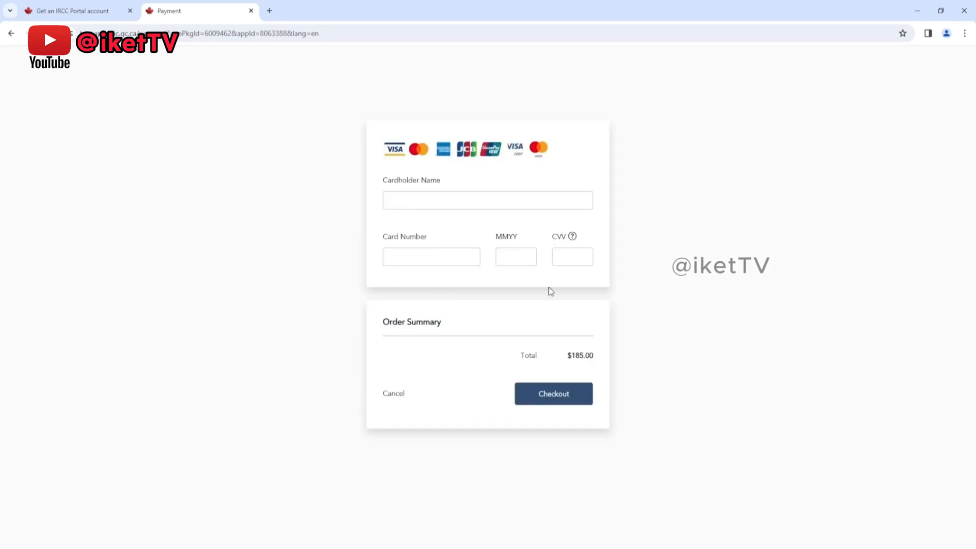
Step: Enter the cardholder's name and the card number on the payment form
left_click(391, 199)
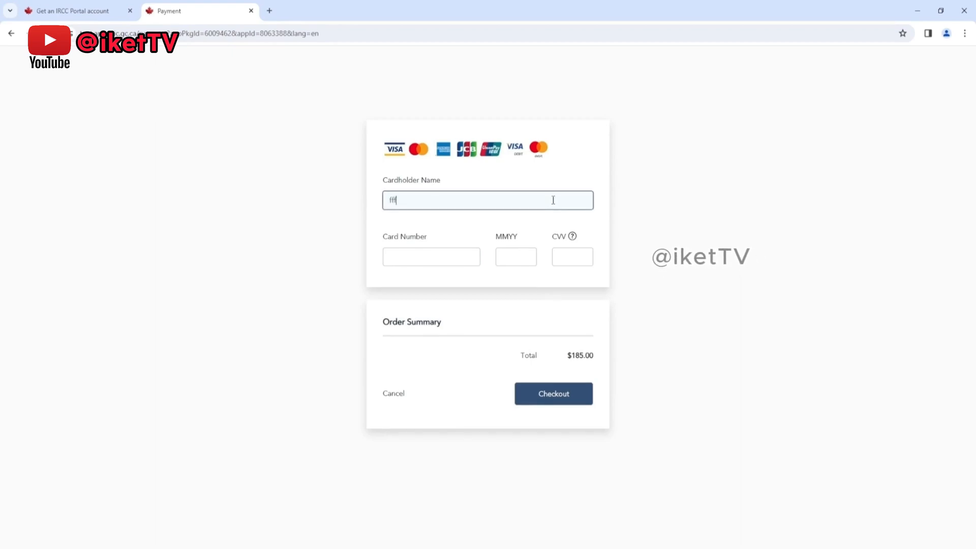
left_click(412, 253)
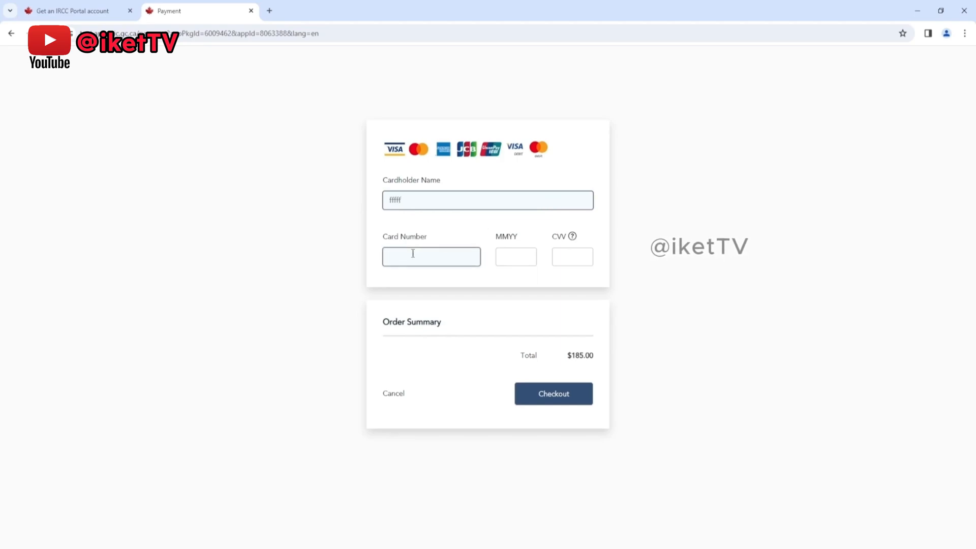
type("99999")
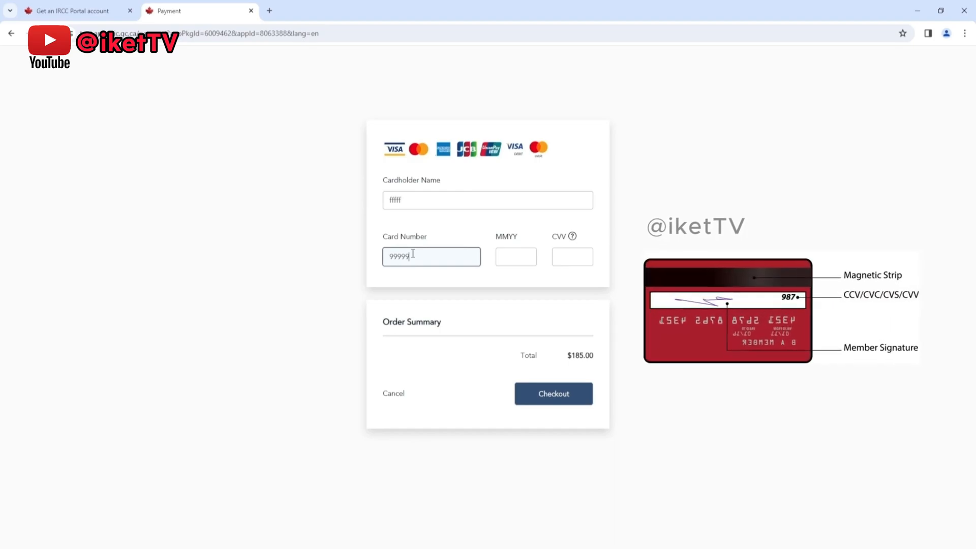
type("999999999")
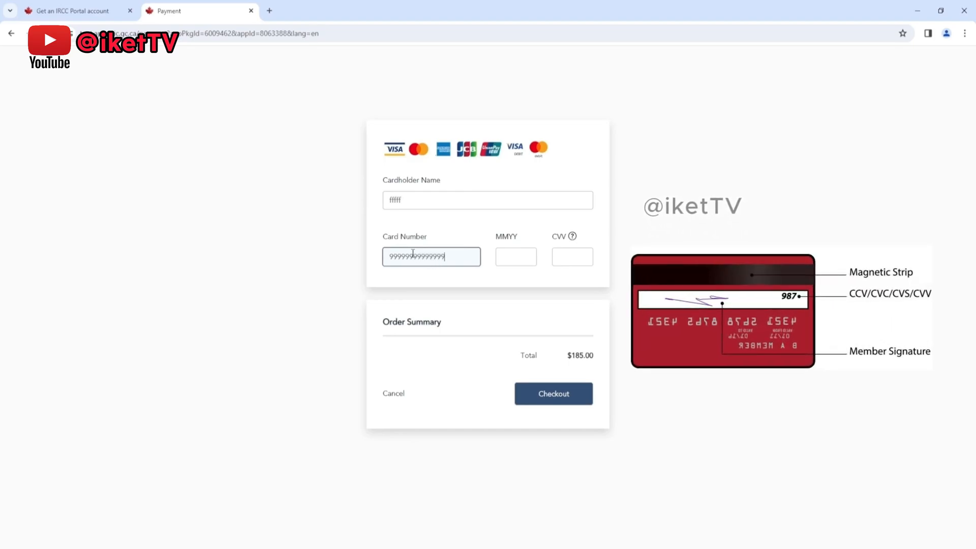
type("99")
Step: Fill in the card's expiry date and CVV security code on the payment form
left_click(505, 256)
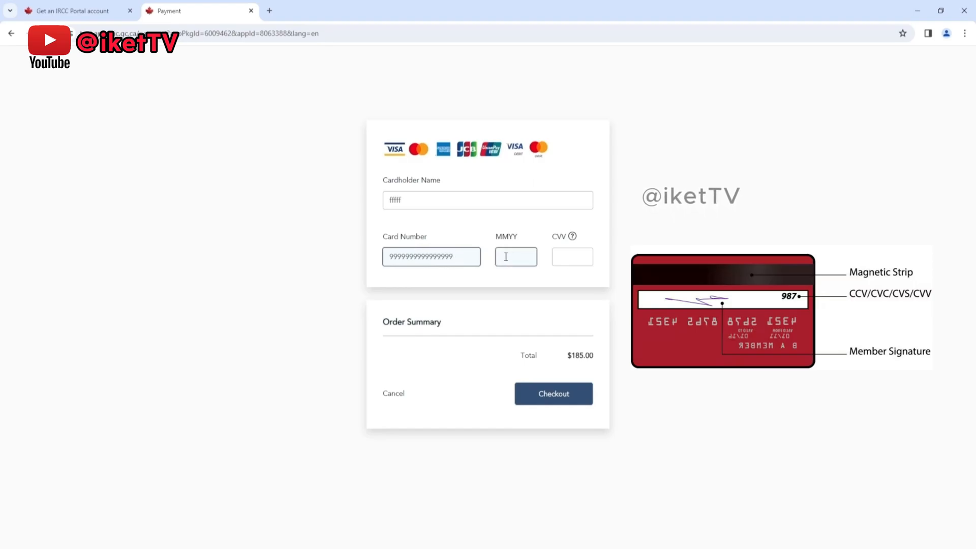
type("9999")
left_click(556, 257)
type("123")
left_click(493, 312)
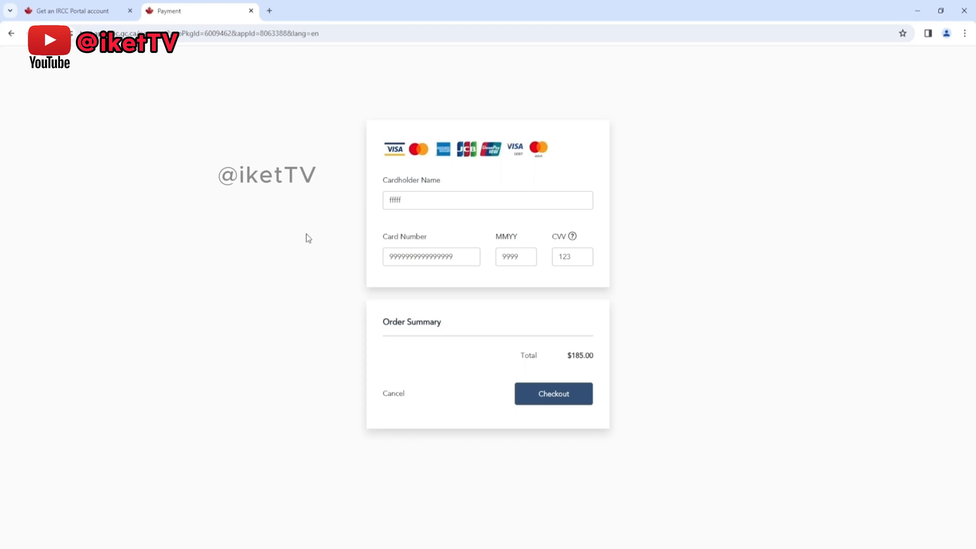
Step: Leave the payment page, sign in to the IRCC portal with the account password, and accept the terms and conditions
left_click(8, 34)
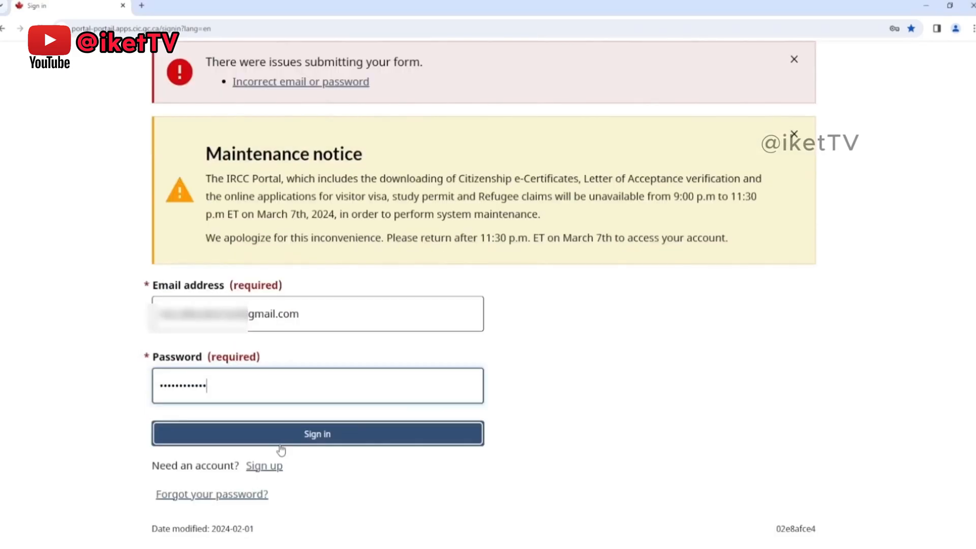
left_click(340, 438)
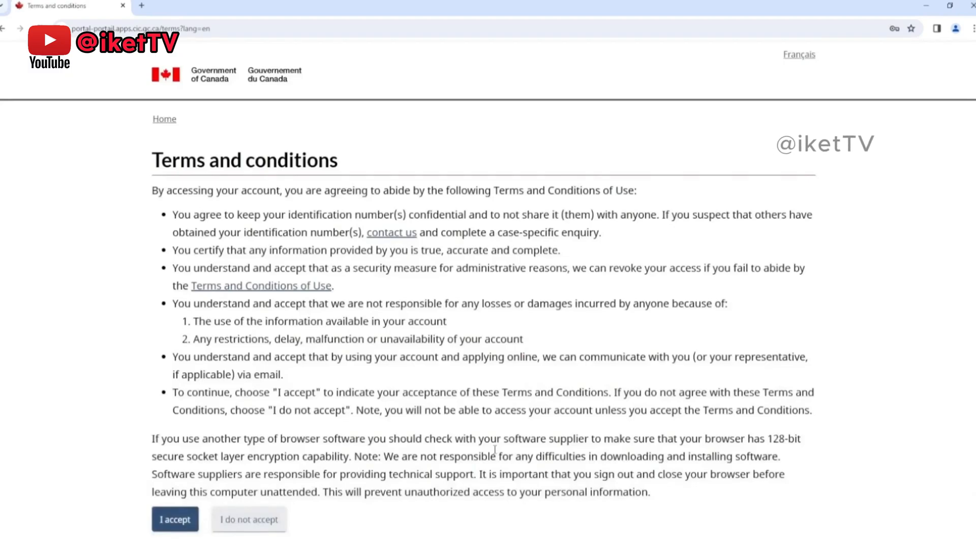
left_click(160, 528)
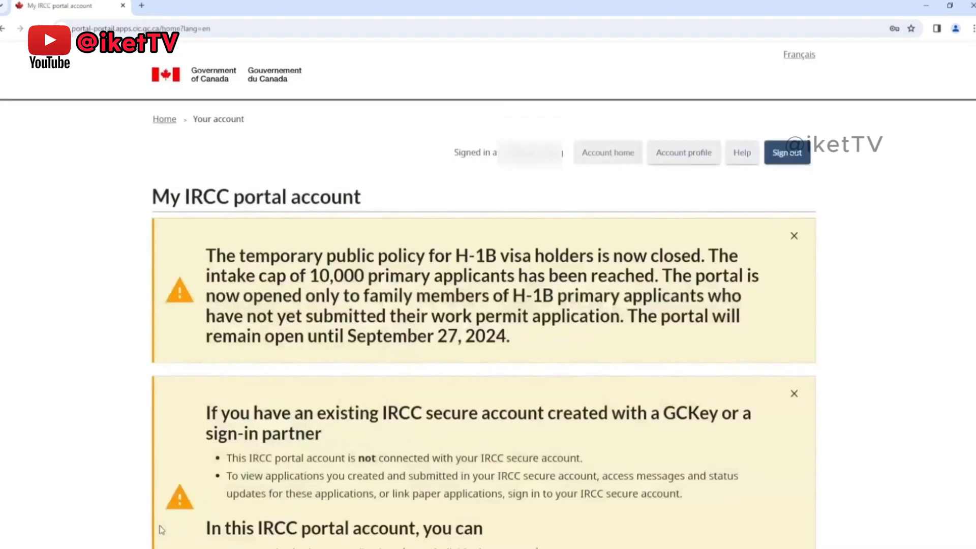
Step: Dismiss the two account notices, and look over the submitted applications, unsubmitted applications and account messages
left_click(794, 238)
left_click(796, 237)
scroll(780, 275, "down", 5)
scroll(782, 276, "down", 1)
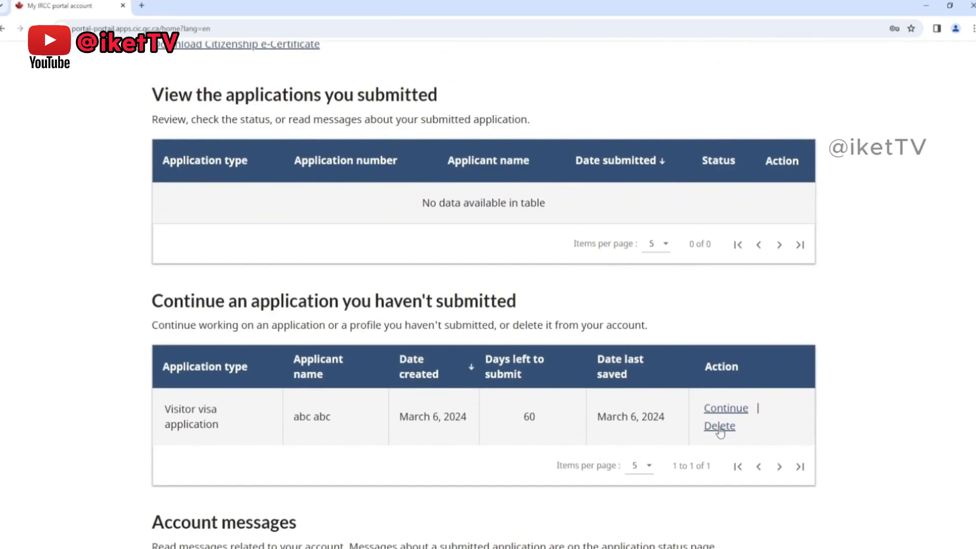
scroll(927, 380, "up", 5)
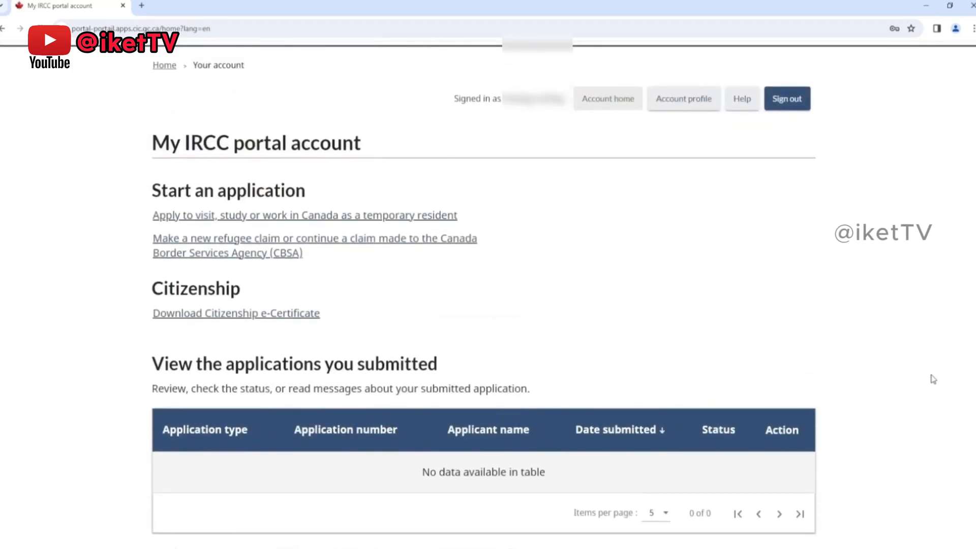
scroll(927, 379, "down", 3)
scroll(933, 379, "down", 3)
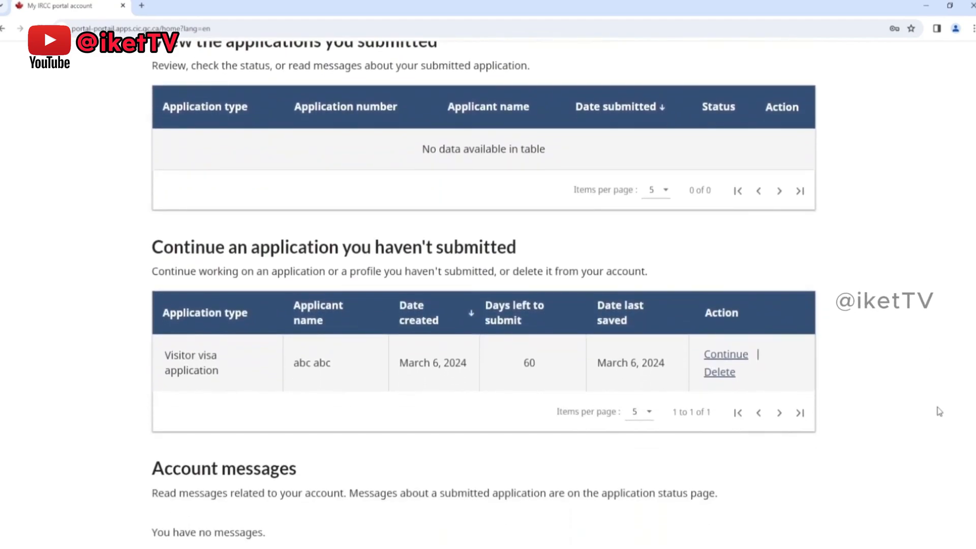
scroll(915, 409, "down", 1)
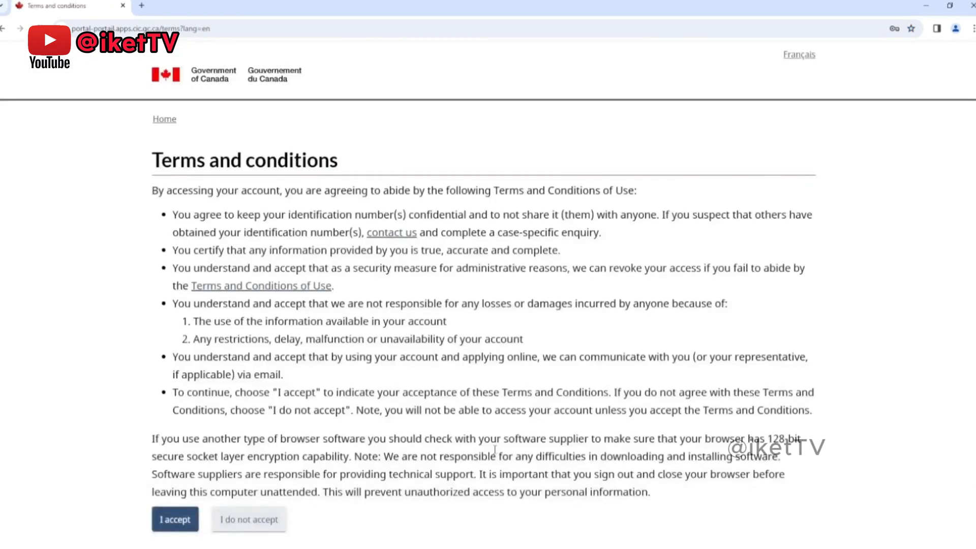
Step: Accept the terms and conditions again, and dismiss the two notices on the account page
left_click(160, 516)
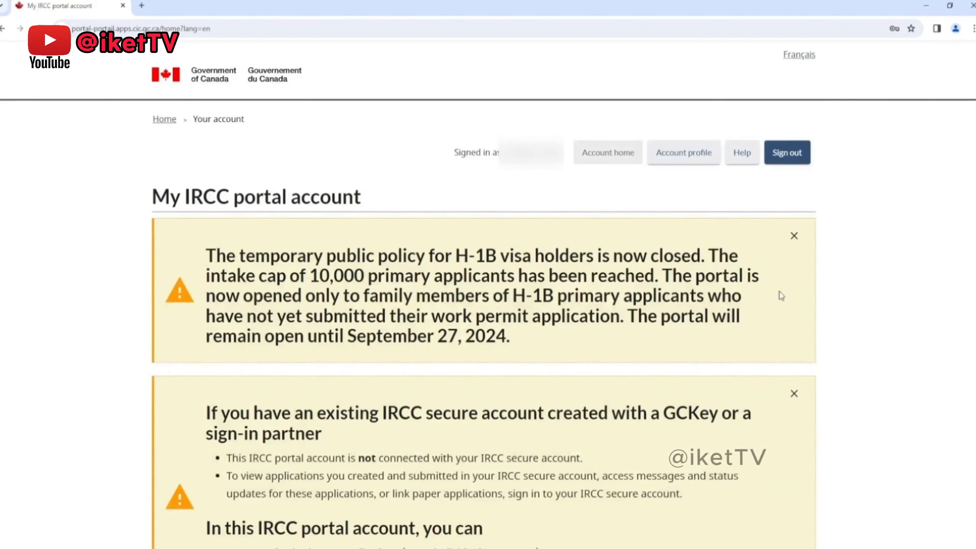
left_click(794, 235)
left_click(793, 237)
Step: Continue the visitor visa application from the list of applications that haven't been submitted
scroll(781, 276, "down", 6)
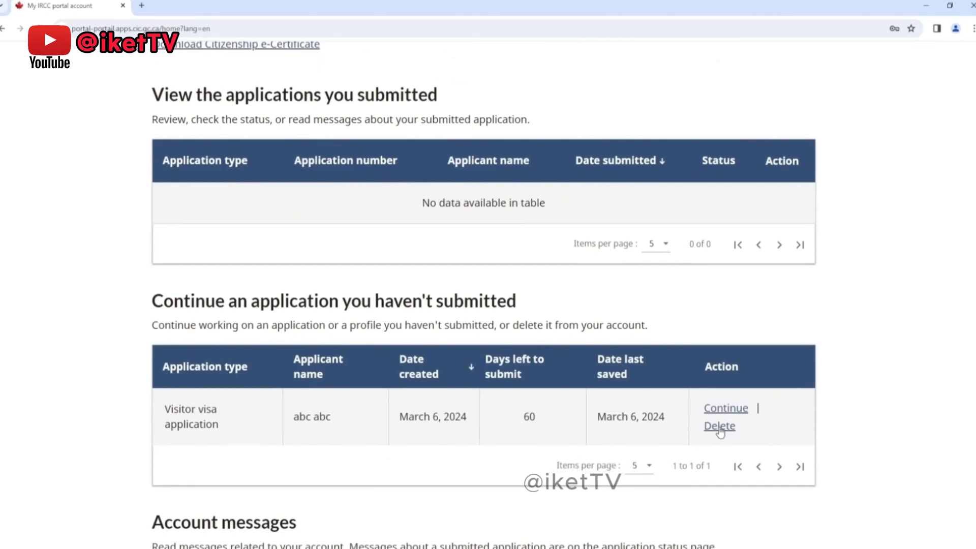
scroll(840, 407, "down", 2)
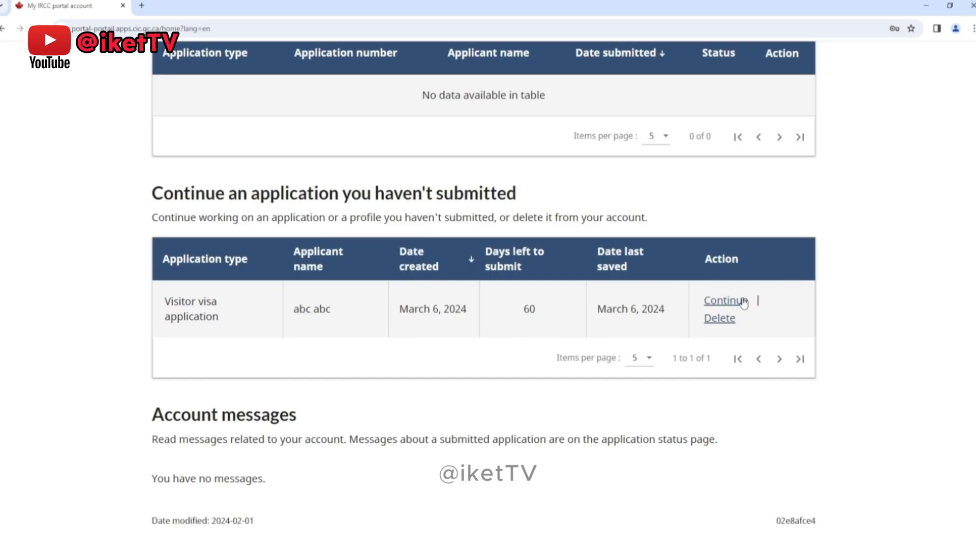
left_click(724, 301)
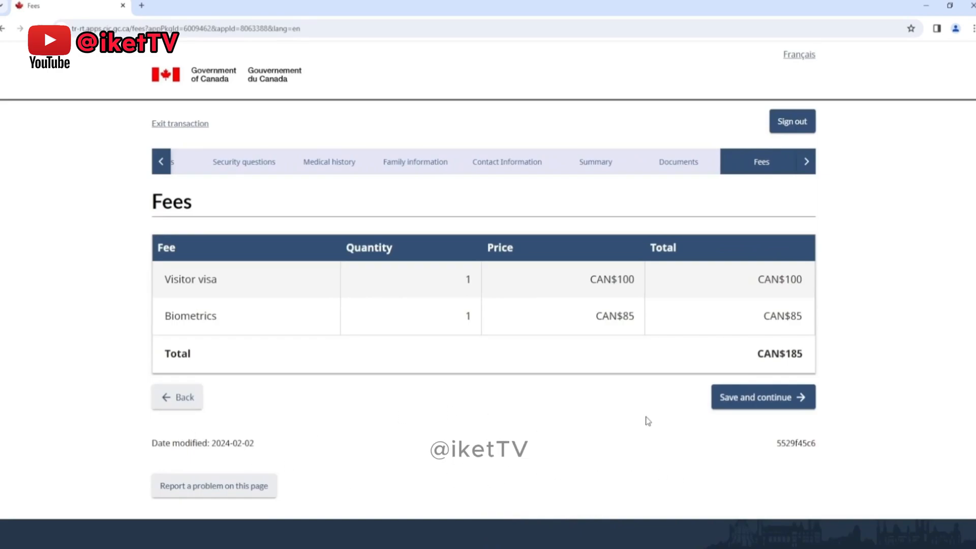
Step: Go back from the fees page to check the consent and declaration, and exit the application without saving
left_click(183, 398)
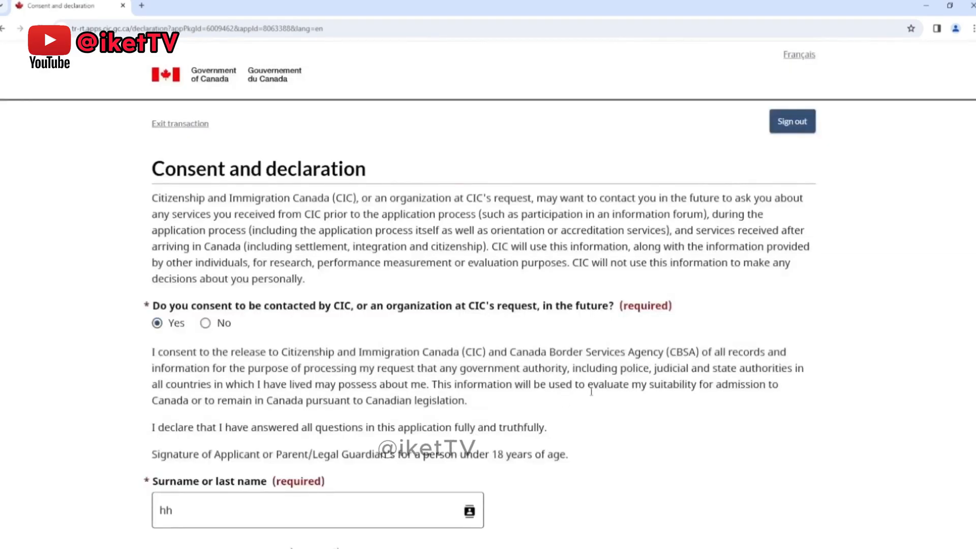
scroll(591, 391, "down", 5)
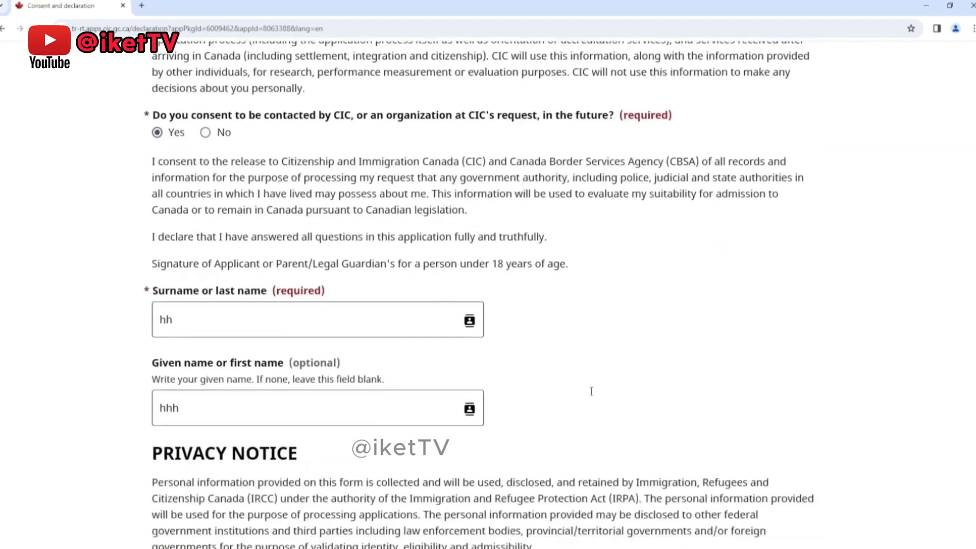
scroll(591, 392, "up", 5)
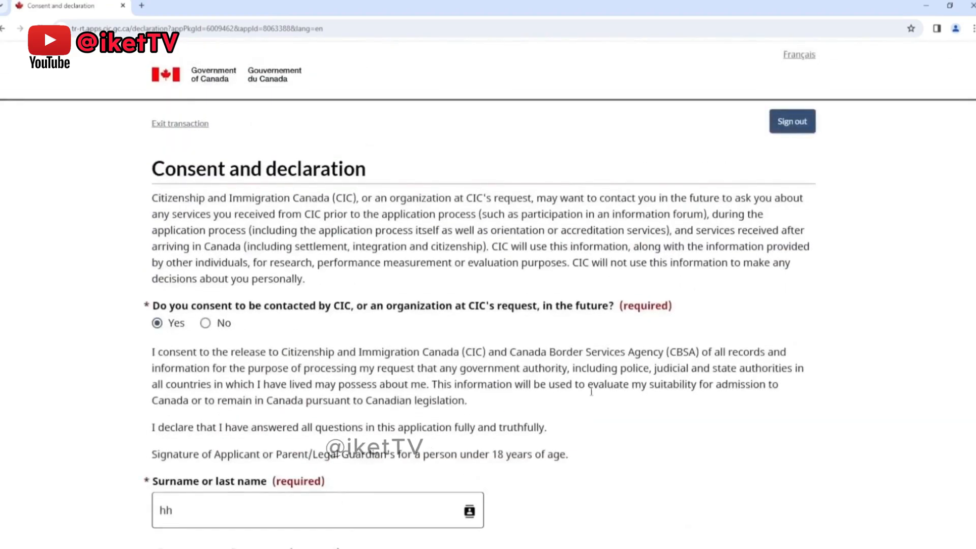
scroll(591, 392, "down", 2)
scroll(305, 203, "up", 2)
left_click(180, 124)
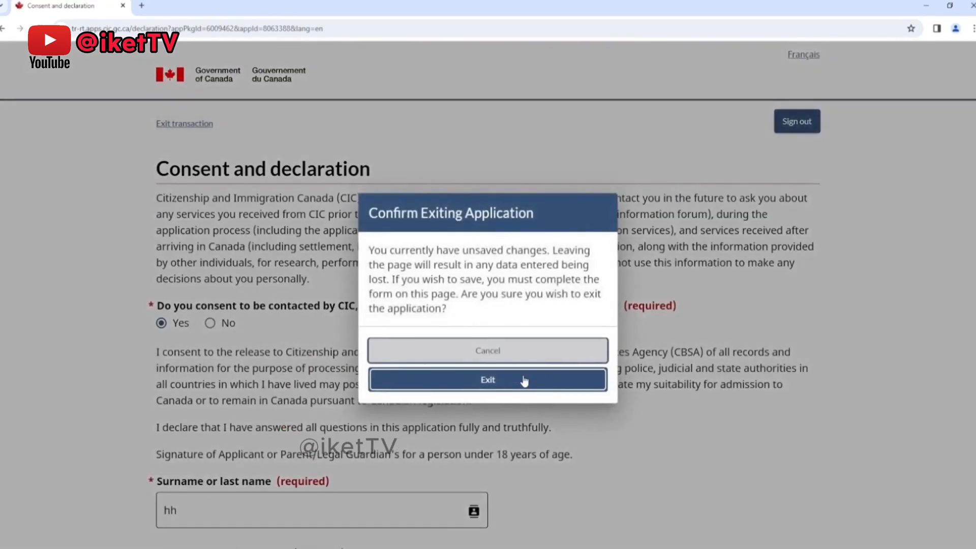
left_click(523, 380)
Step: Delete the unsubmitted visitor visa application from the account, and dismiss the deletion message
scroll(732, 316, "down", 15)
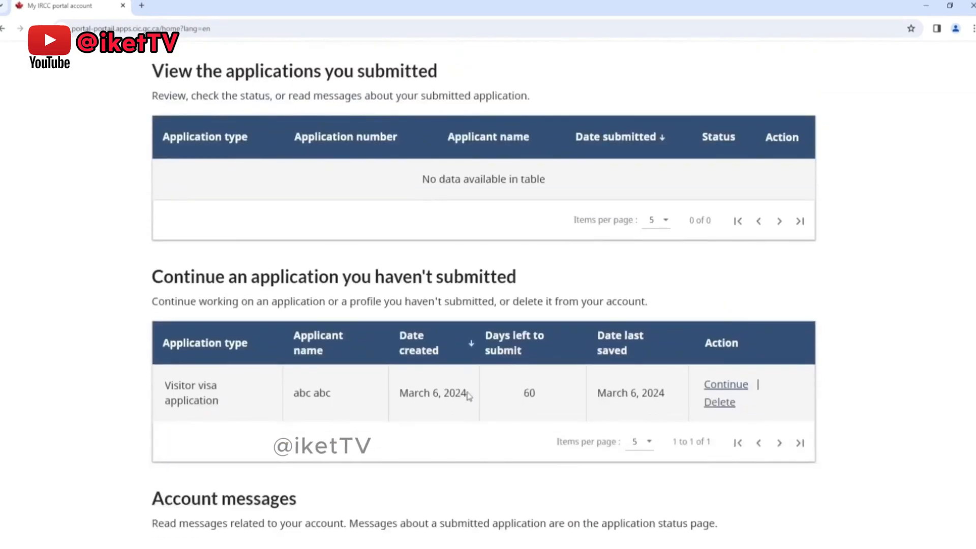
scroll(468, 394, "down", 1)
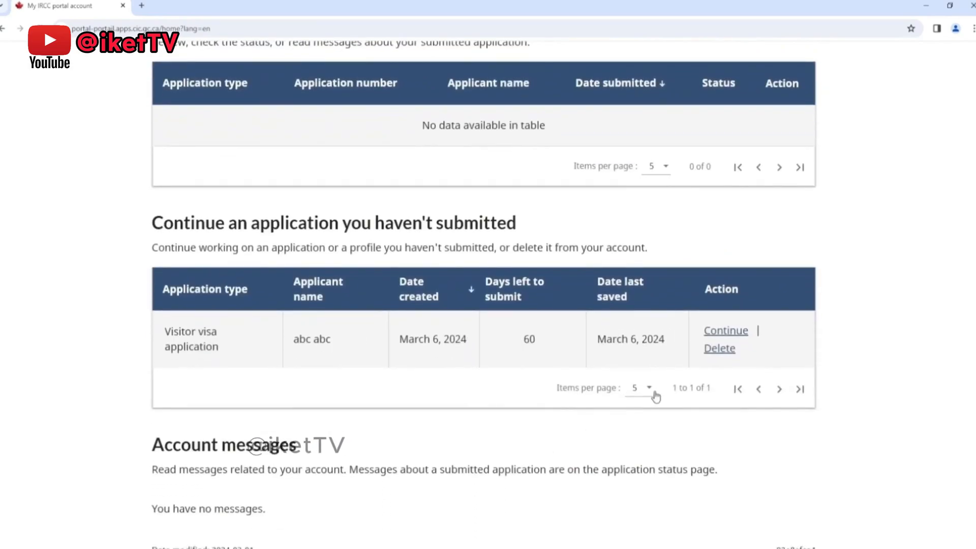
left_click(717, 350)
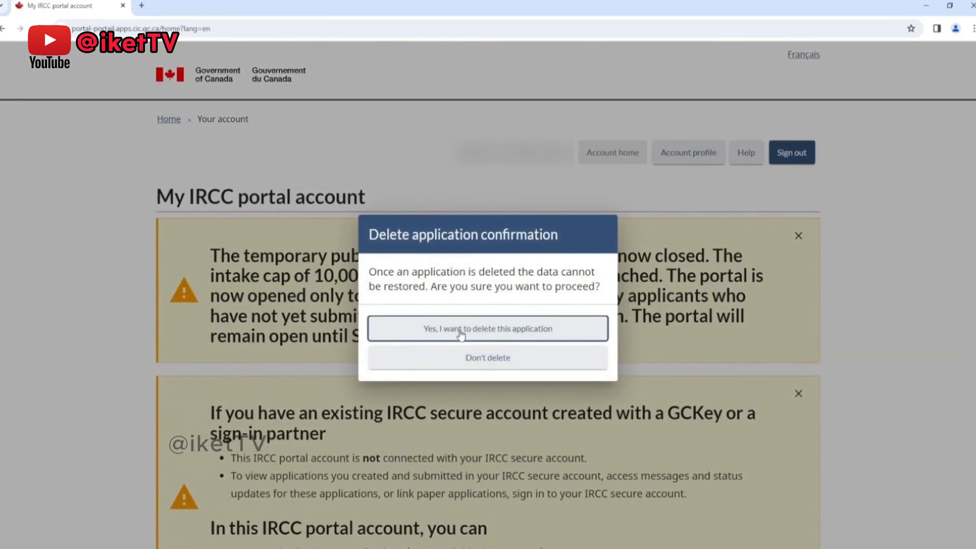
left_click(581, 333)
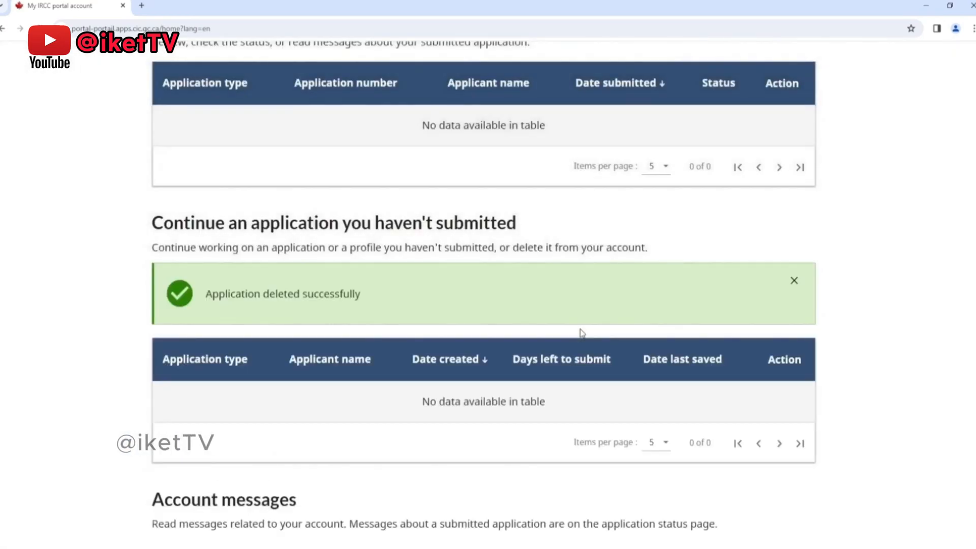
left_click(794, 282)
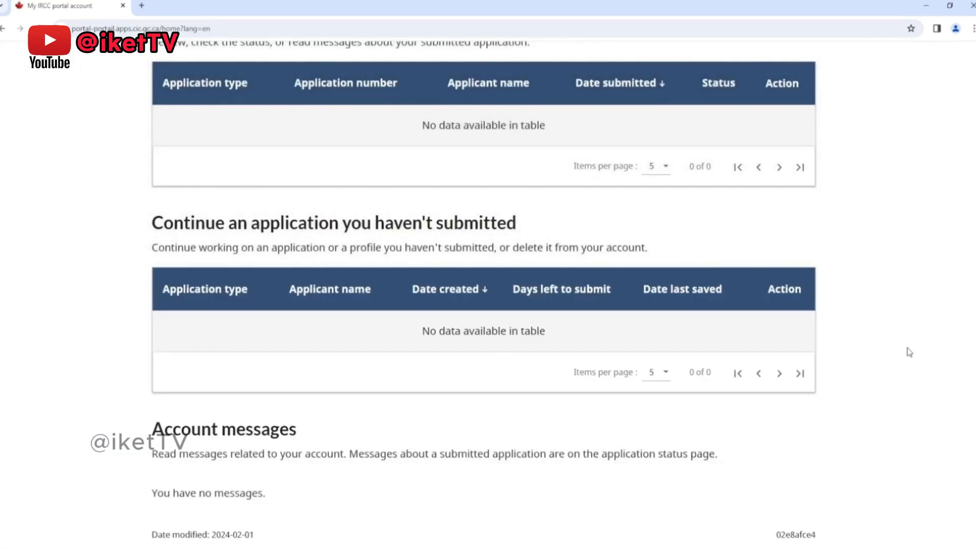
Step: Review the account page from the account messages and application tables up to the notices
scroll(908, 351, "down", 3)
scroll(910, 351, "up", 3)
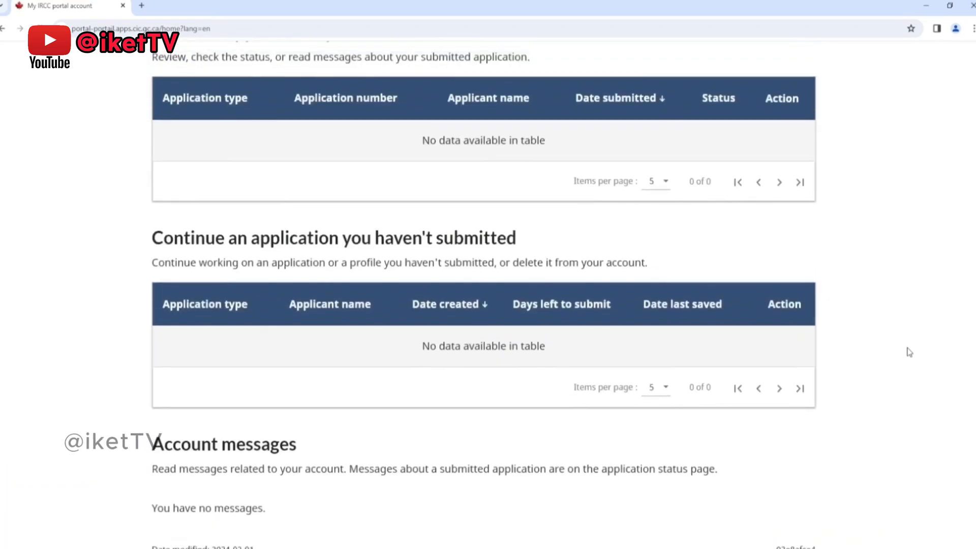
scroll(910, 351, "up", 1)
scroll(909, 351, "up", 4)
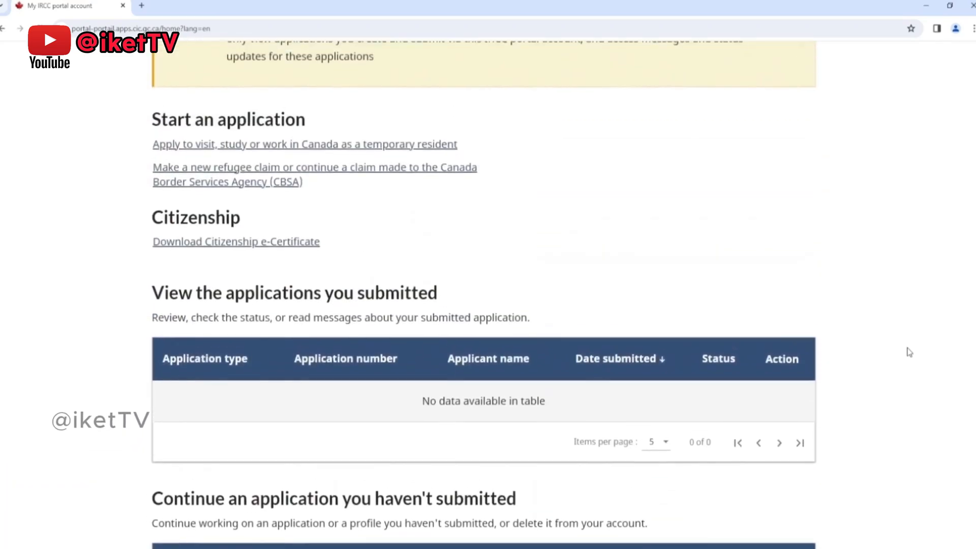
scroll(909, 352, "up", 1)
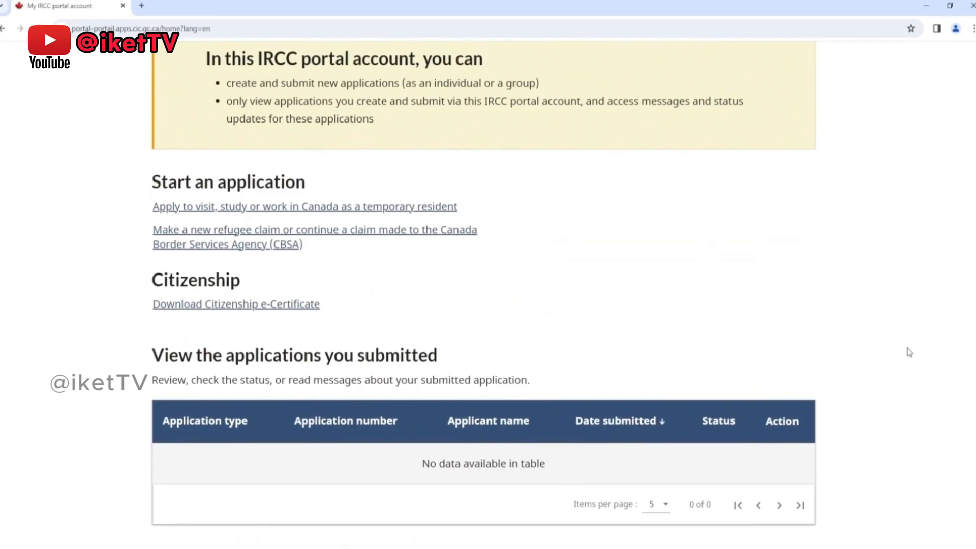
scroll(910, 352, "up", 2)
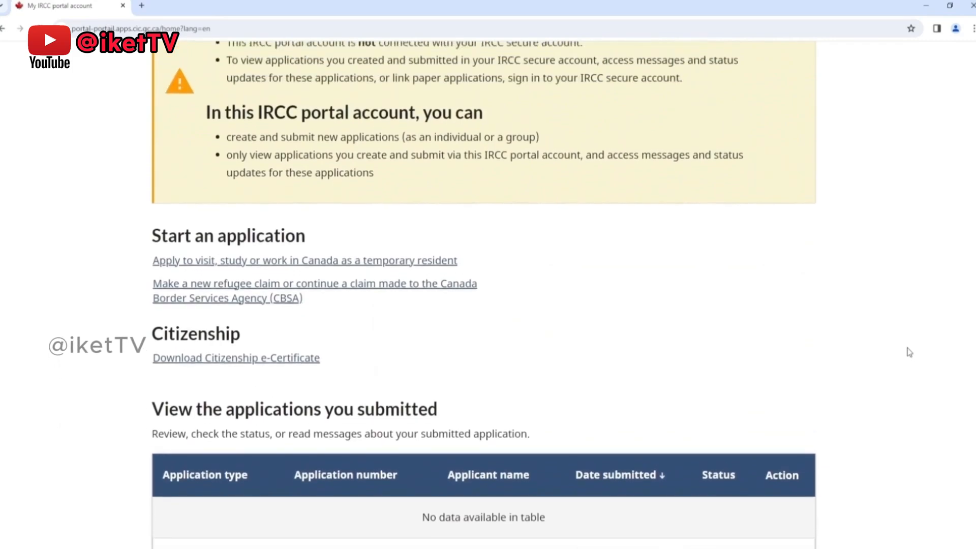
scroll(909, 351, "up", 1)
scroll(910, 352, "up", 1)
scroll(909, 352, "up", 1)
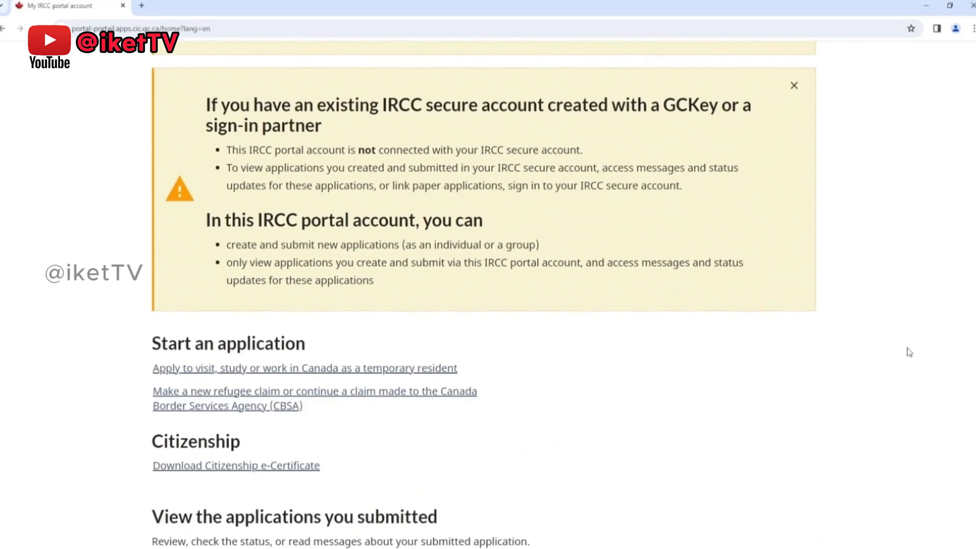
scroll(910, 352, "up", 3)
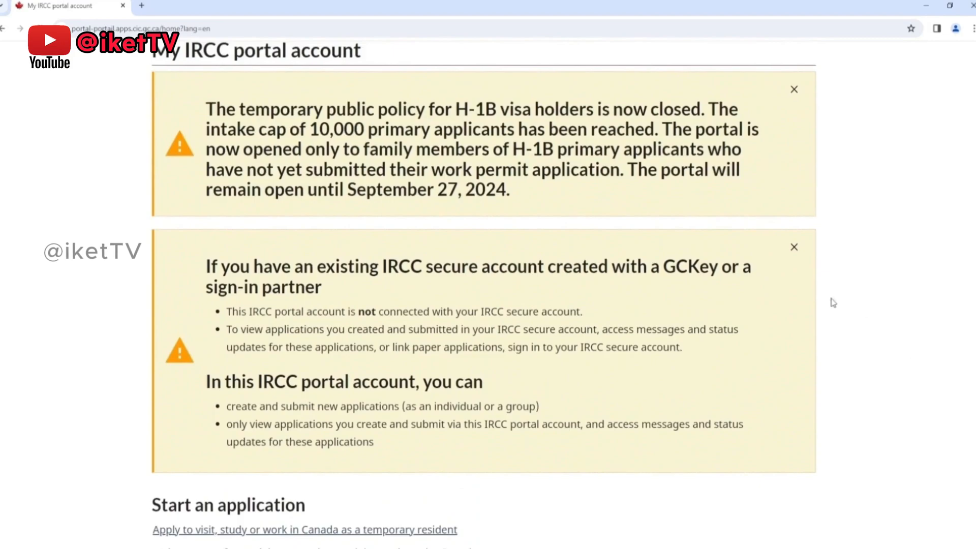
Step: Close the GCKey and H-1B notices on the account page, and sign out of the portal account
left_click(795, 247)
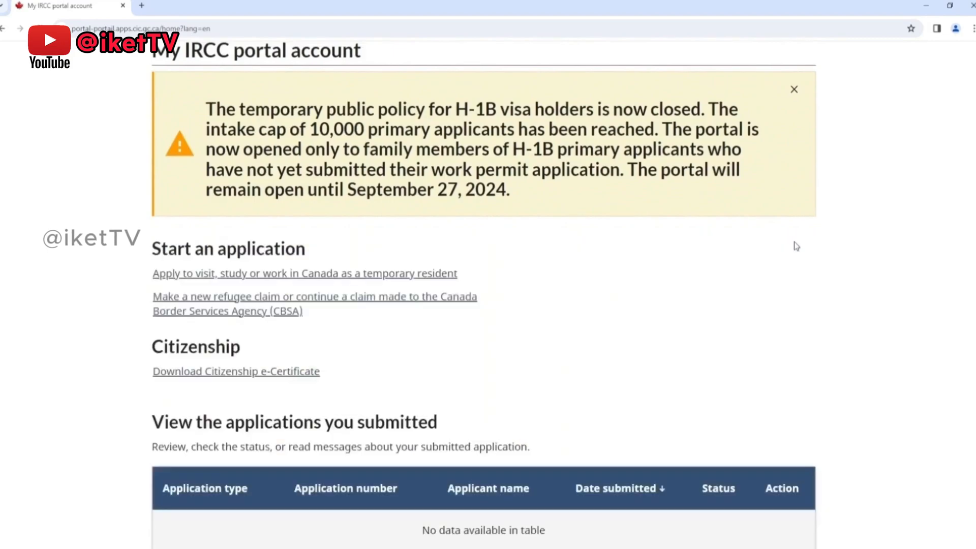
left_click(793, 90)
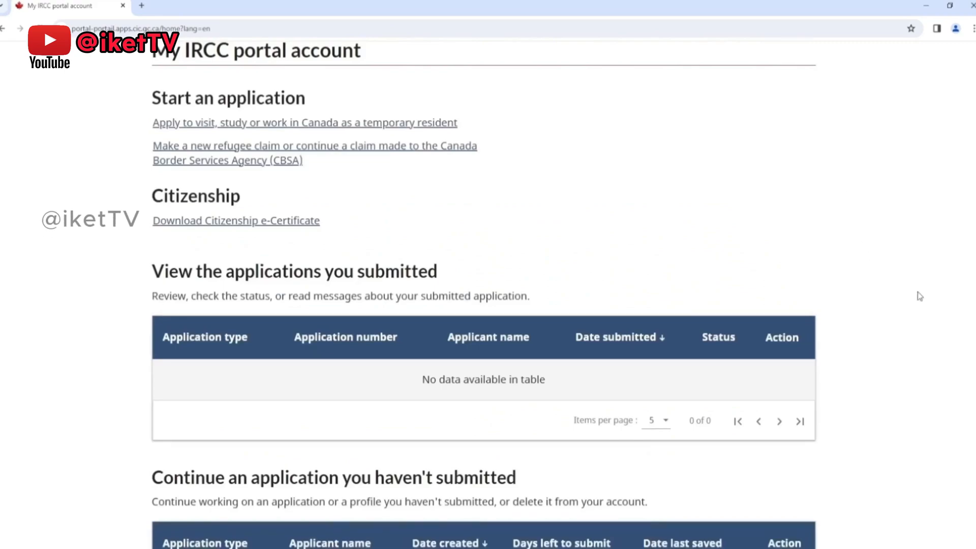
scroll(921, 296, "down", 1)
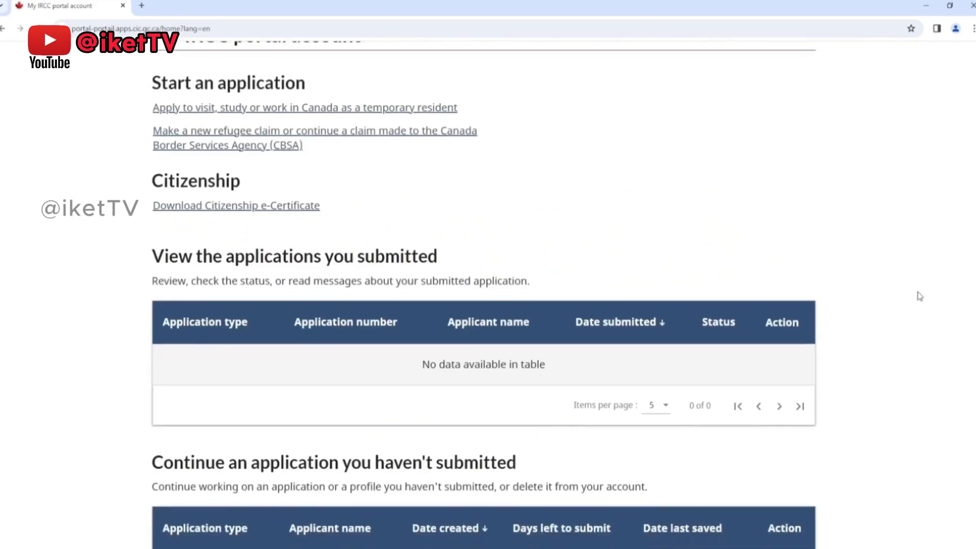
scroll(920, 296, "up", 4)
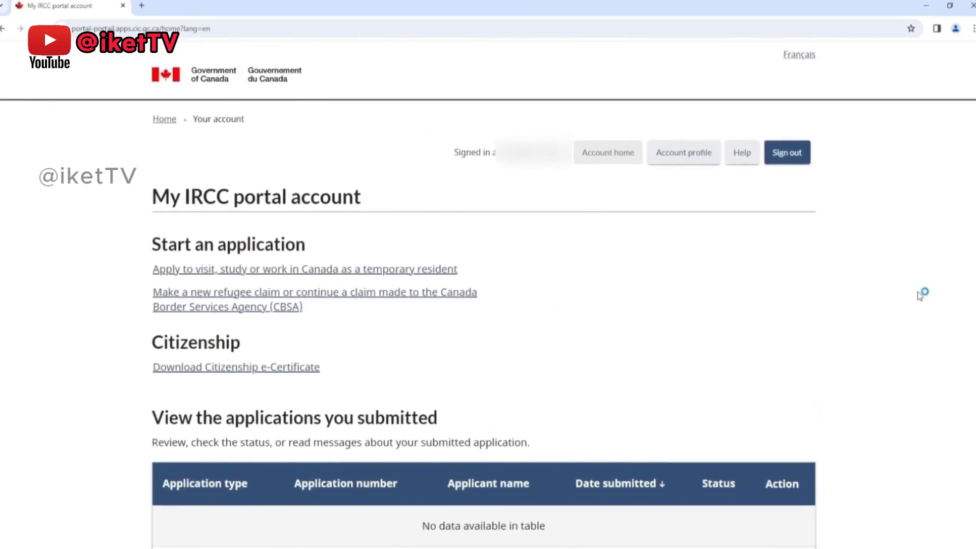
left_click(803, 153)
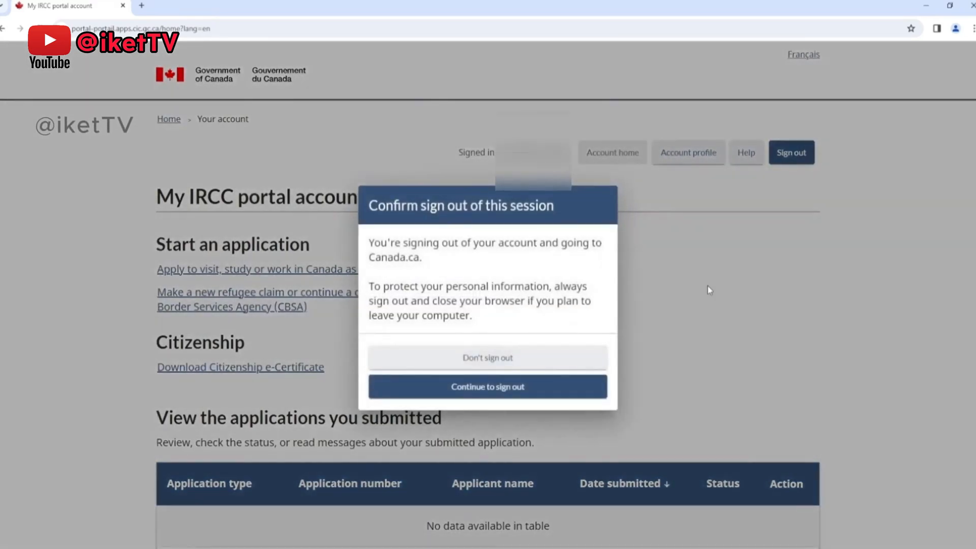
left_click(497, 400)
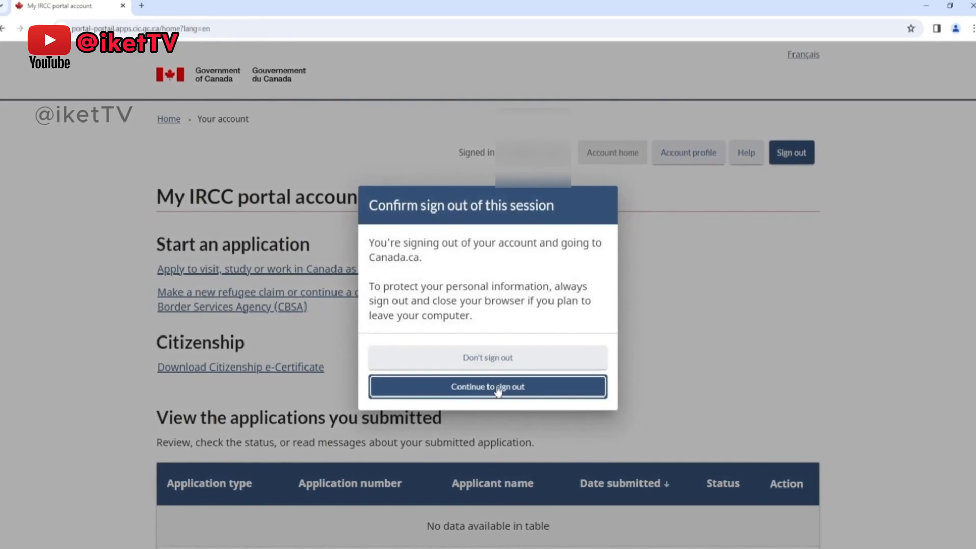